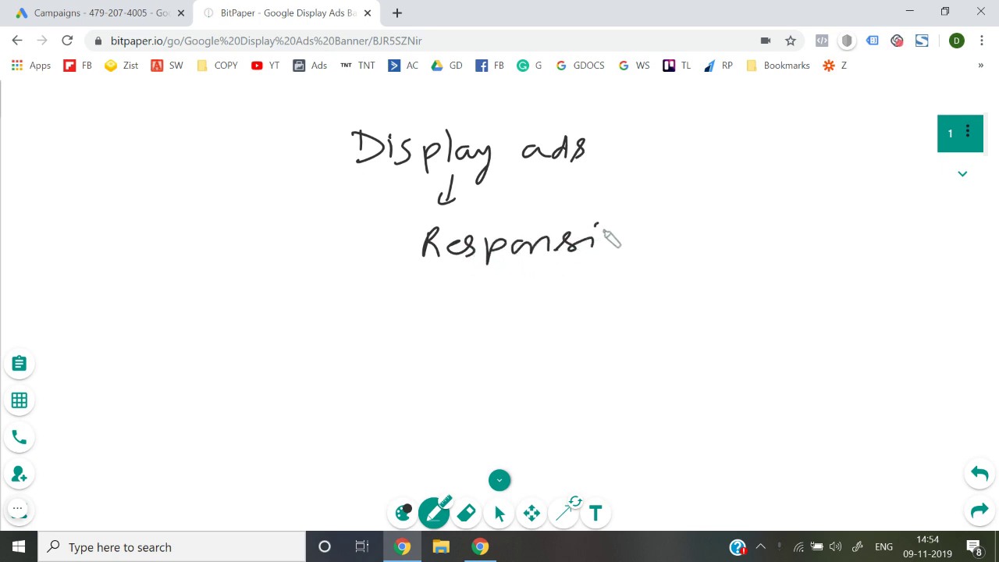
# Step: Underline the handwritten word "Responsive" and write a double-underlined "banners" below it
pyautogui.moveTo(397, 279); pyautogui.dragTo(681, 284)
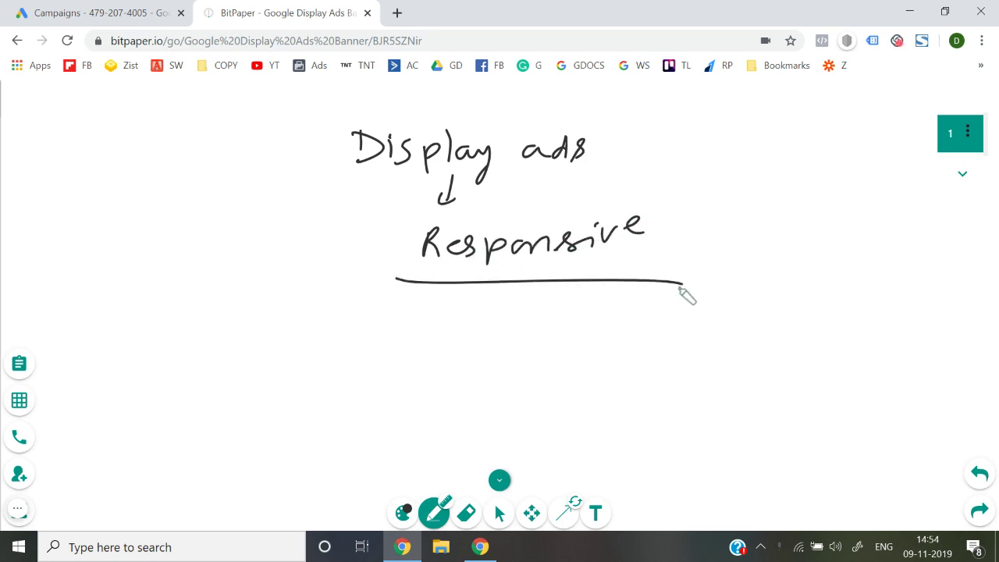
pyautogui.moveTo(492, 321)
pyautogui.mouseDown()
pyautogui.moveTo(487, 374)
pyautogui.moveTo(558, 383)
pyautogui.moveTo(613, 367)
pyautogui.mouseUp()
pyautogui.moveTo(554, 396)
pyautogui.mouseDown()
pyautogui.moveTo(439, 409)
pyautogui.moveTo(556, 400)
pyautogui.mouseUp()
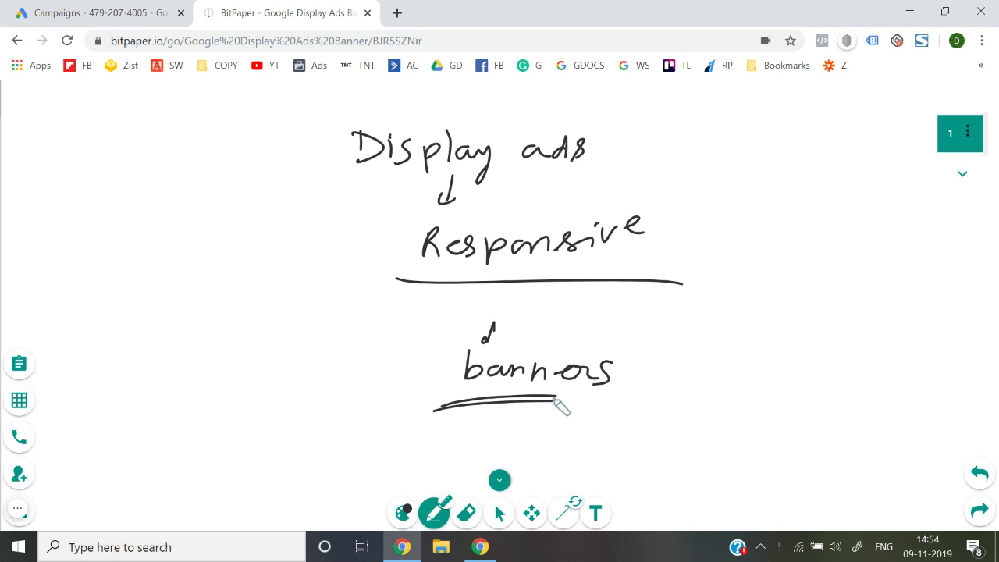
# Step: Handwrite "Responsive display ads" beside the existing notes, with an opening bracket and an underline under "Responsive"
pyautogui.moveTo(134, 250)
pyautogui.mouseDown()
pyautogui.moveTo(147, 227)
pyautogui.moveTo(150, 250)
pyautogui.mouseUp()
pyautogui.moveTo(156, 239)
pyautogui.mouseDown()
pyautogui.moveTo(232, 248)
pyautogui.moveTo(232, 237)
pyautogui.moveTo(276, 224)
pyautogui.moveTo(308, 227)
pyautogui.mouseUp()
pyautogui.moveTo(159, 281)
pyautogui.mouseDown()
pyautogui.moveTo(160, 265)
pyautogui.moveTo(196, 305)
pyautogui.moveTo(243, 290)
pyautogui.moveTo(251, 314)
pyautogui.mouseUp()
pyautogui.moveTo(167, 335)
pyautogui.mouseDown()
pyautogui.moveTo(205, 346)
pyautogui.moveTo(221, 335)
pyautogui.mouseUp()
pyautogui.moveTo(121, 219)
pyautogui.mouseDown()
pyautogui.moveTo(117, 264)
pyautogui.moveTo(149, 250)
pyautogui.moveTo(265, 243)
pyautogui.mouseUp()
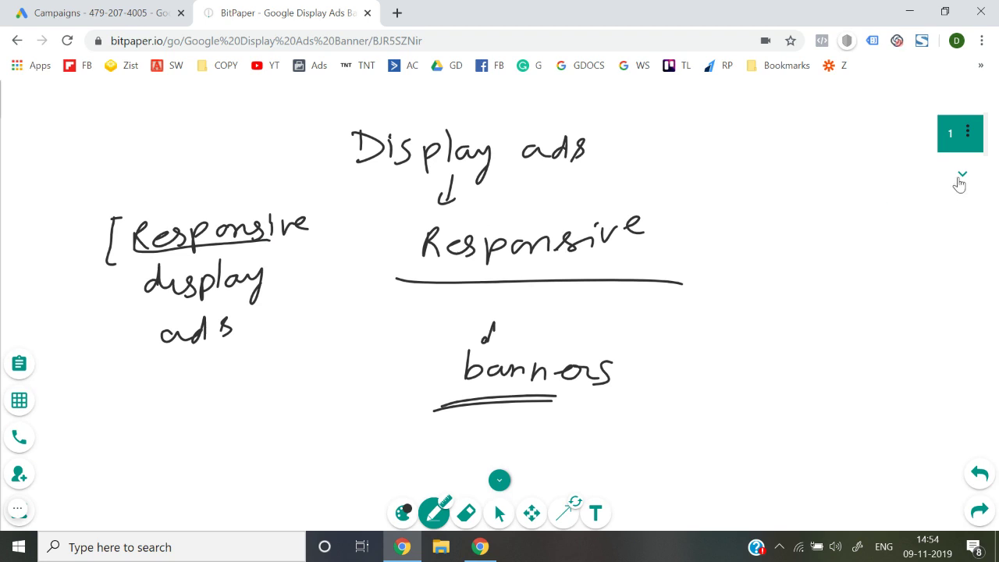
# Step: Add a second whiteboard page and sketch two boxes labelled "text ad" and "video ad"
pyautogui.click(961, 176)
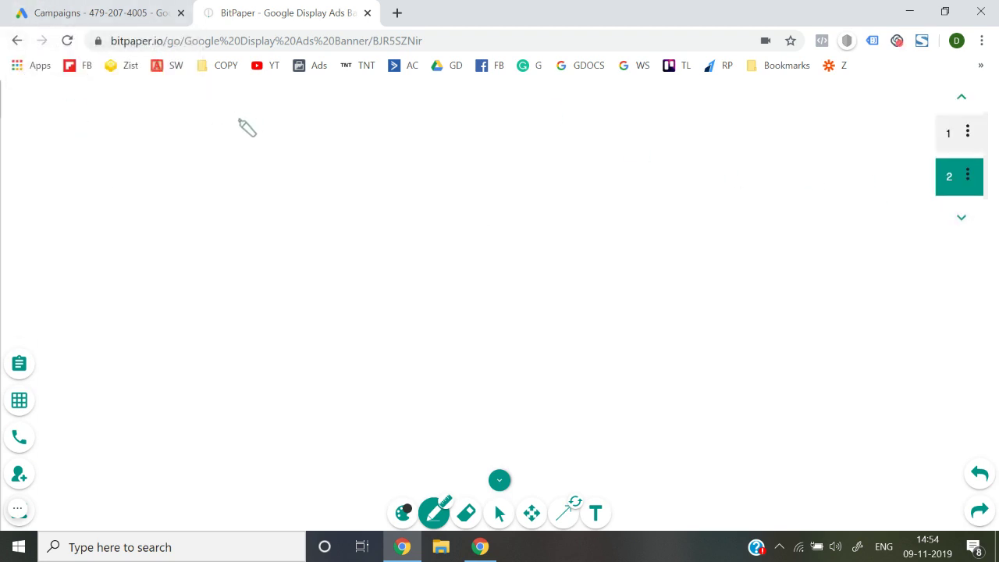
pyautogui.moveTo(210, 138)
pyautogui.mouseDown()
pyautogui.moveTo(499, 135)
pyautogui.moveTo(366, 177)
pyautogui.moveTo(221, 173)
pyautogui.moveTo(317, 176)
pyautogui.moveTo(323, 166)
pyautogui.mouseUp()
pyautogui.moveTo(400, 155)
pyautogui.mouseDown()
pyautogui.moveTo(385, 164)
pyautogui.moveTo(425, 144)
pyautogui.moveTo(424, 167)
pyautogui.mouseUp()
pyautogui.moveTo(574, 157)
pyautogui.mouseDown()
pyautogui.moveTo(577, 241)
pyautogui.moveTo(583, 165)
pyautogui.moveTo(716, 178)
pyautogui.moveTo(534, 288)
pyautogui.mouseUp()
pyautogui.moveTo(576, 232)
pyautogui.mouseDown()
pyautogui.moveTo(590, 247)
pyautogui.moveTo(704, 253)
pyautogui.moveTo(725, 228)
pyautogui.mouseUp()
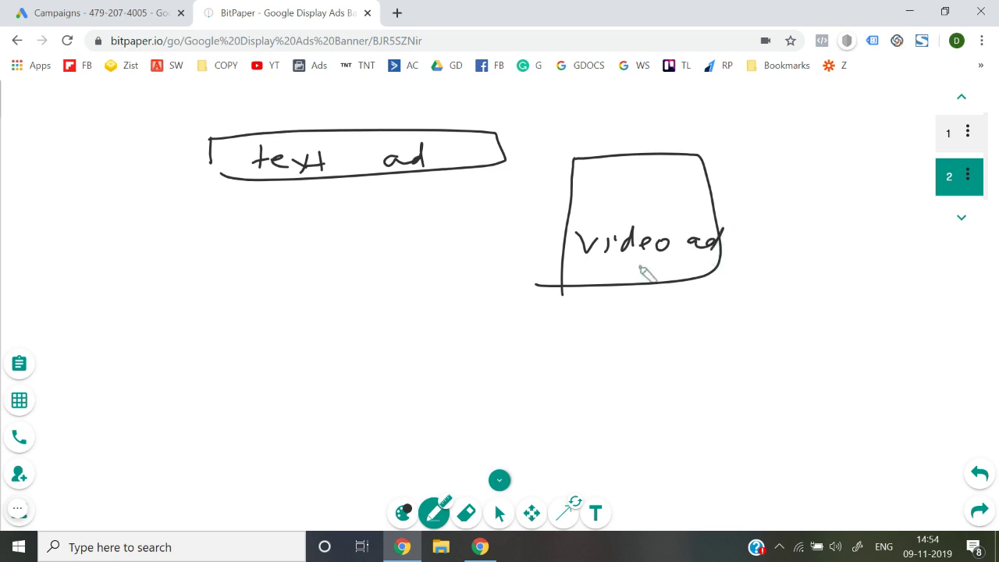
# Step: Sketch a third box below the text ad and label it "200x200 banner"
pyautogui.moveTo(306, 319)
pyautogui.mouseDown()
pyautogui.moveTo(315, 264)
pyautogui.moveTo(439, 335)
pyautogui.moveTo(299, 334)
pyautogui.mouseUp()
pyautogui.moveTo(337, 285); pyautogui.dragTo(357, 307)
pyautogui.moveTo(373, 291)
pyautogui.mouseDown()
pyautogui.moveTo(377, 300)
pyautogui.moveTo(395, 290)
pyautogui.mouseUp()
pyautogui.moveTo(410, 283)
pyautogui.mouseDown()
pyautogui.moveTo(403, 301)
pyautogui.moveTo(471, 279)
pyautogui.moveTo(390, 319)
pyautogui.moveTo(487, 315)
pyautogui.moveTo(501, 324)
pyautogui.mouseUp()
# Step: Add tick strokes to the text ad, video ad and banner boxes
pyautogui.moveTo(509, 152); pyautogui.dragTo(538, 147)
pyautogui.moveTo(622, 161); pyautogui.dragTo(658, 145)
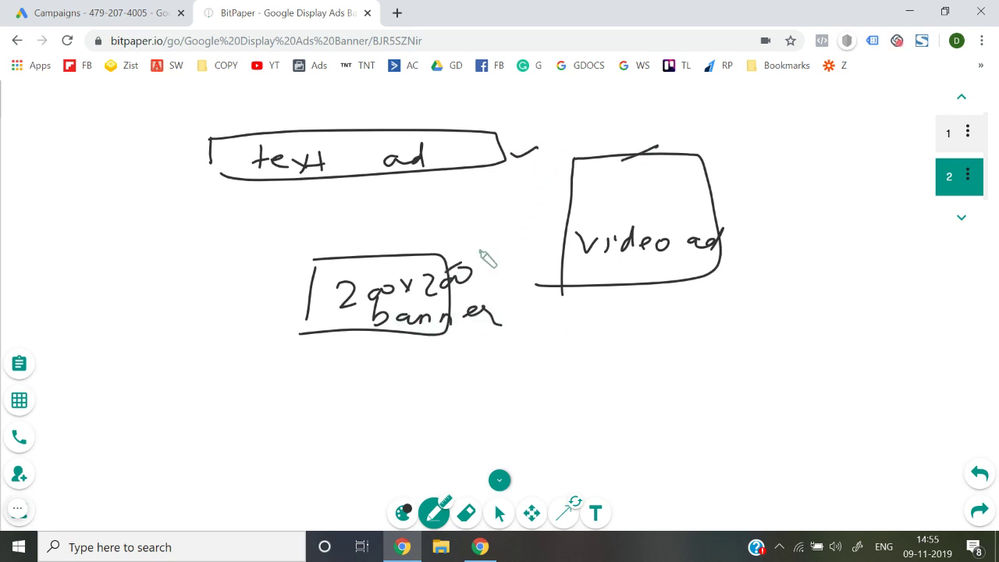
pyautogui.moveTo(374, 179); pyautogui.dragTo(398, 166)
pyautogui.moveTo(593, 264); pyautogui.dragTo(634, 248)
pyautogui.moveTo(406, 333); pyautogui.dragTo(440, 300)
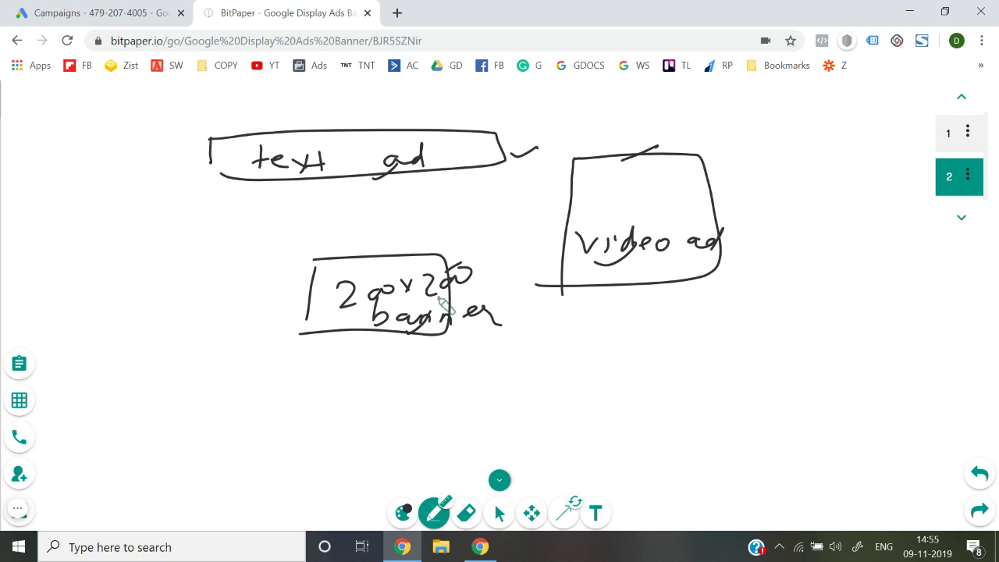
# Step: Switch to Google Ads and start a new responsive display ad in the protein campaign's placement ad group
pyautogui.click(94, 12)
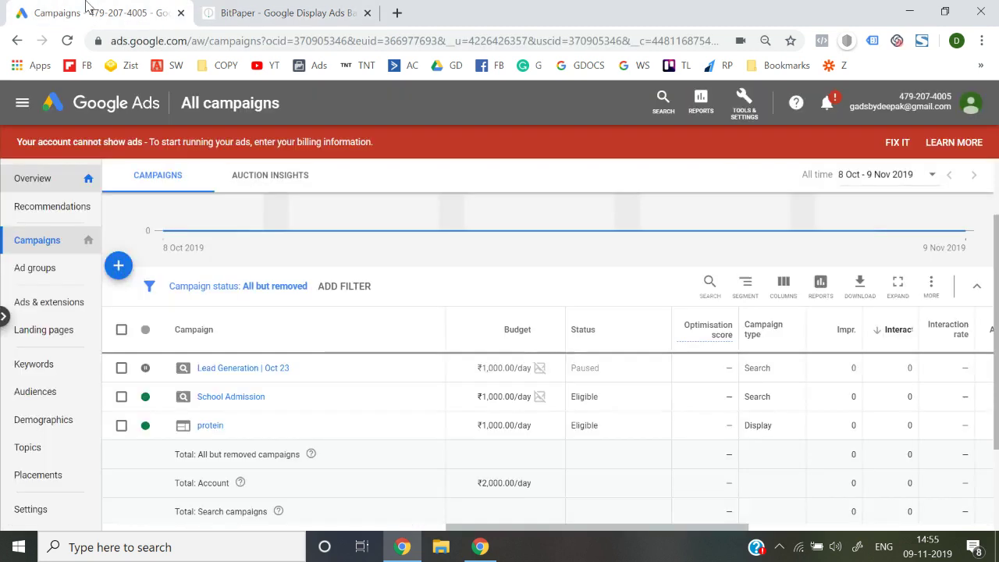
pyautogui.click(203, 429)
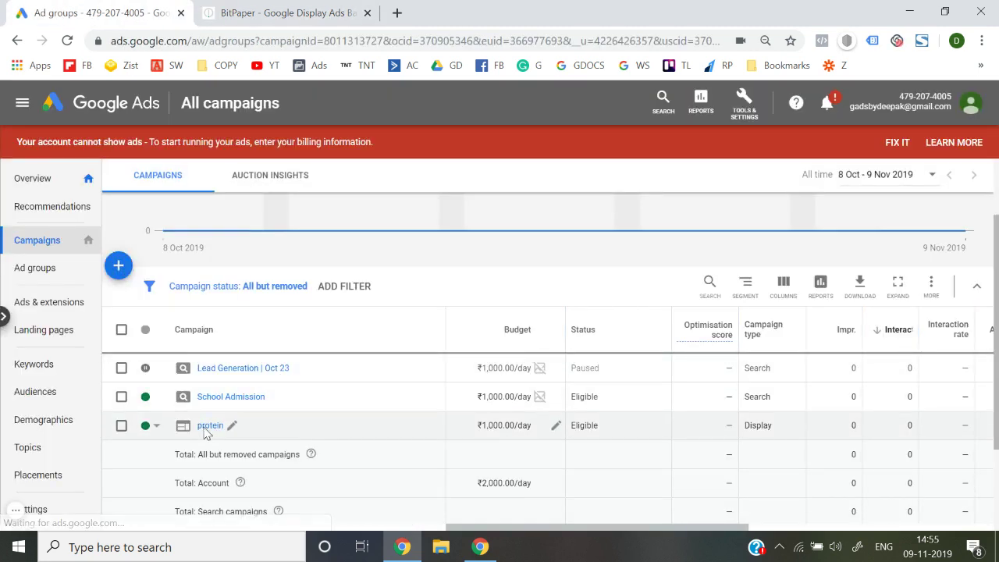
pyautogui.scroll(-2, 204, 433)
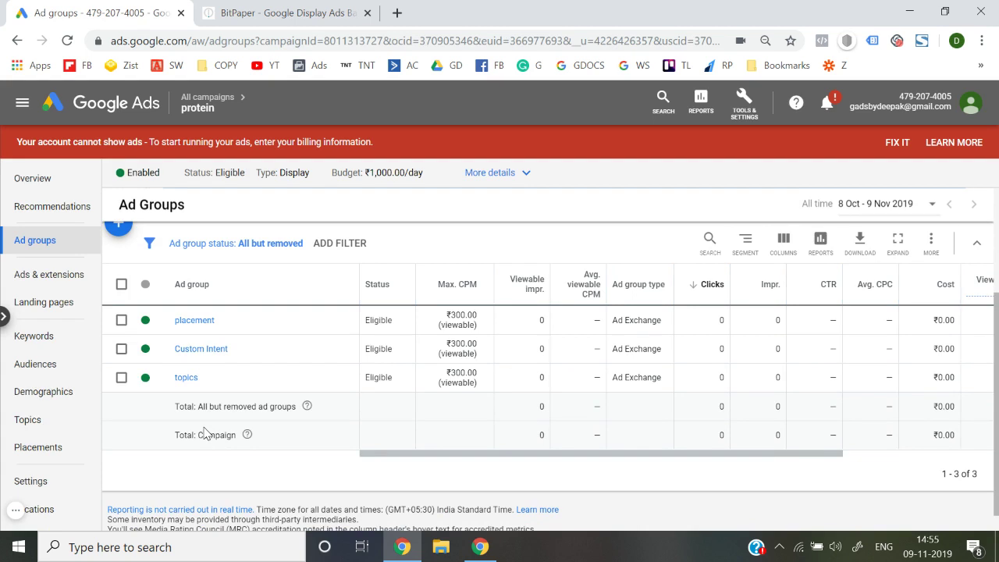
pyautogui.click(193, 321)
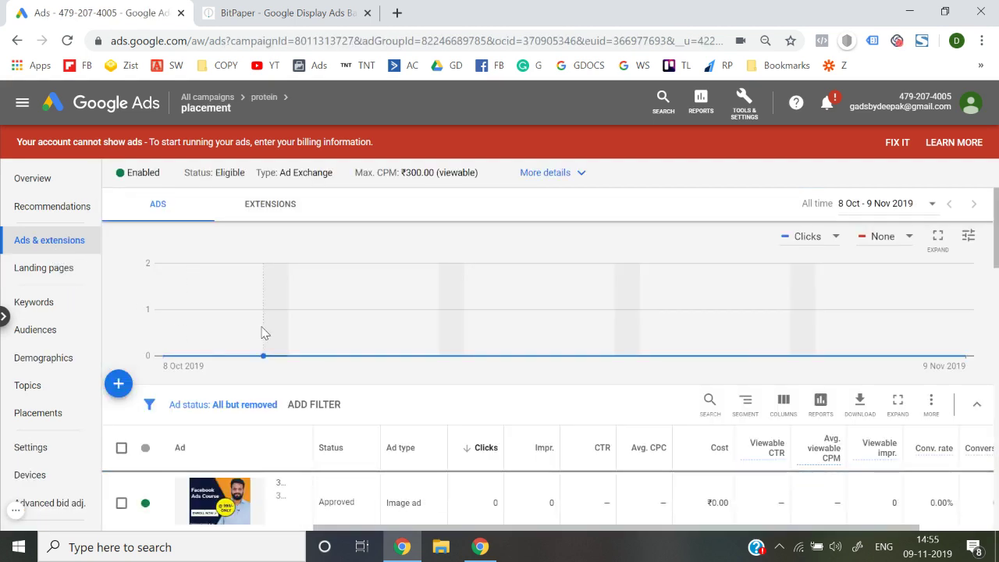
pyautogui.scroll(-2, 262, 333)
pyautogui.click(117, 246)
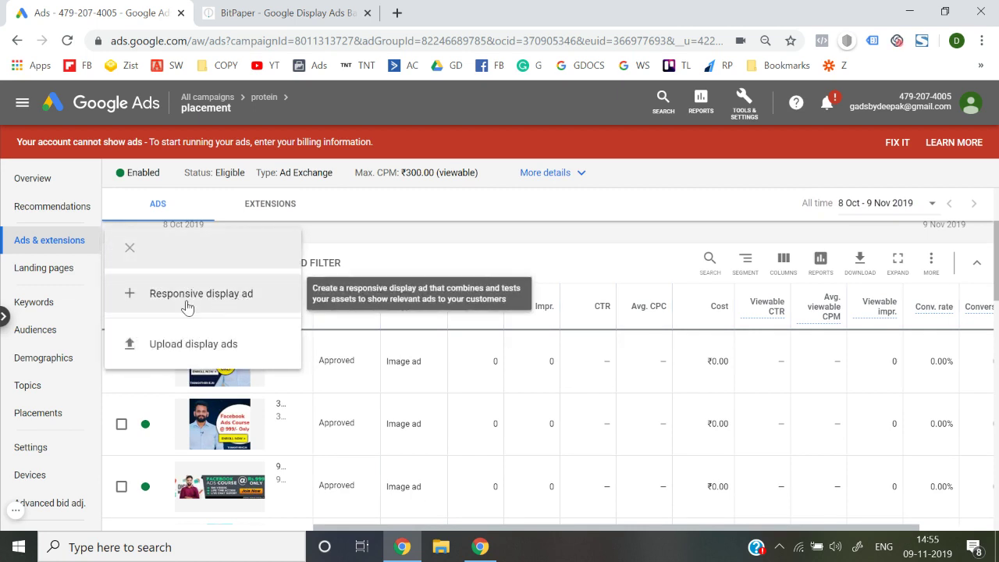
pyautogui.click(187, 307)
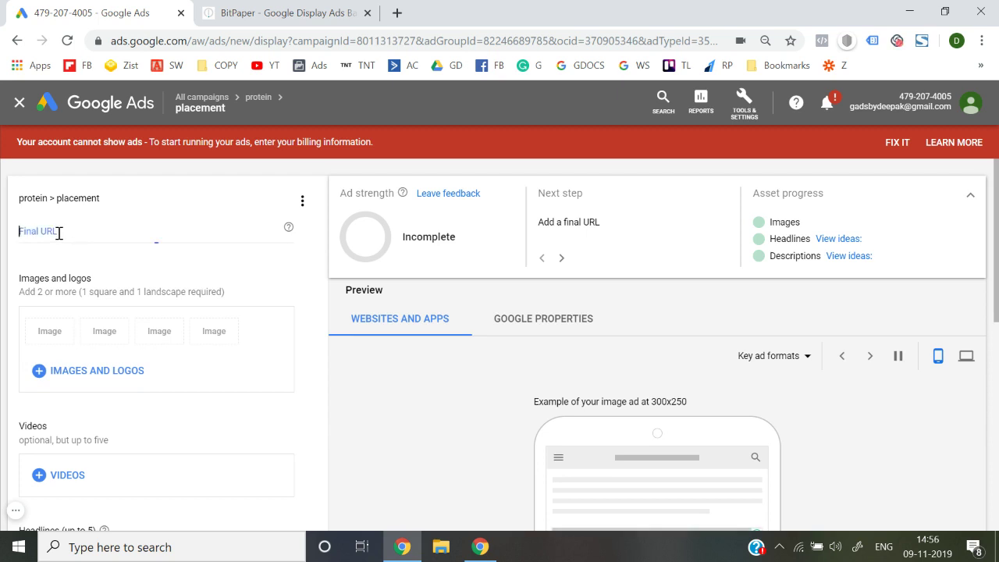
# Step: Open wpcoursedeepak.com in a new browser tab
pyautogui.click(396, 13)
pyautogui.write('ou')
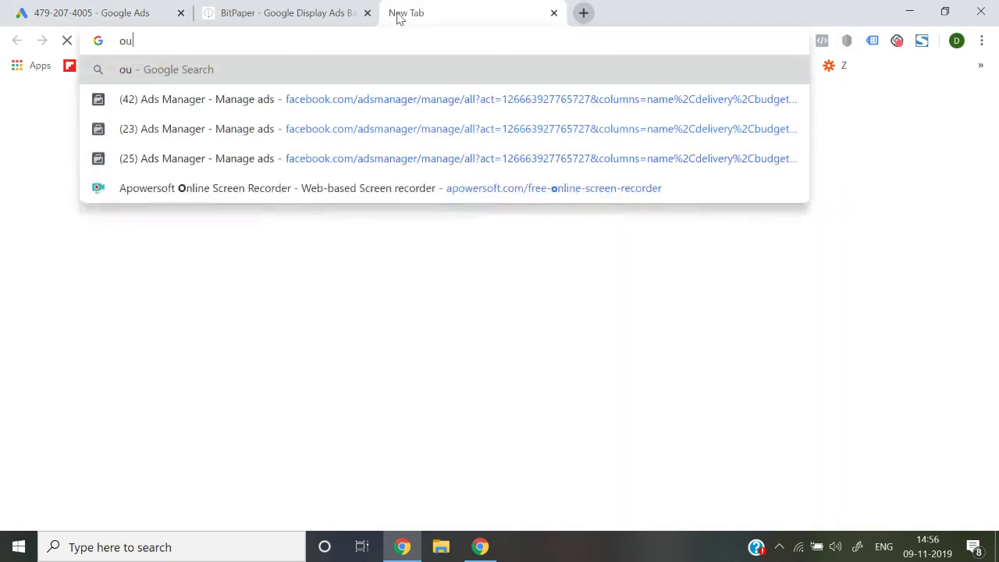
pyautogui.write('wpcourse')
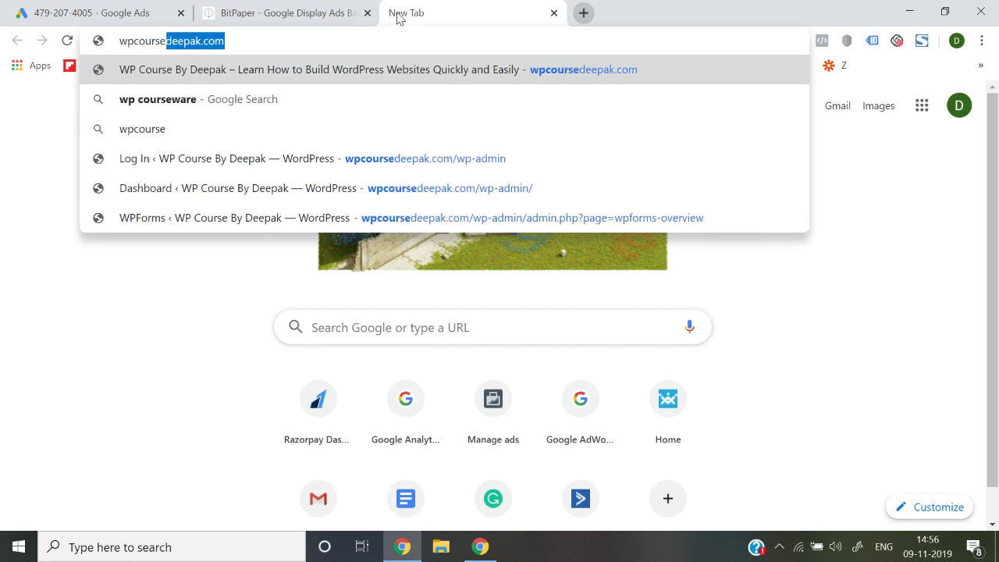
pyautogui.press('Up')
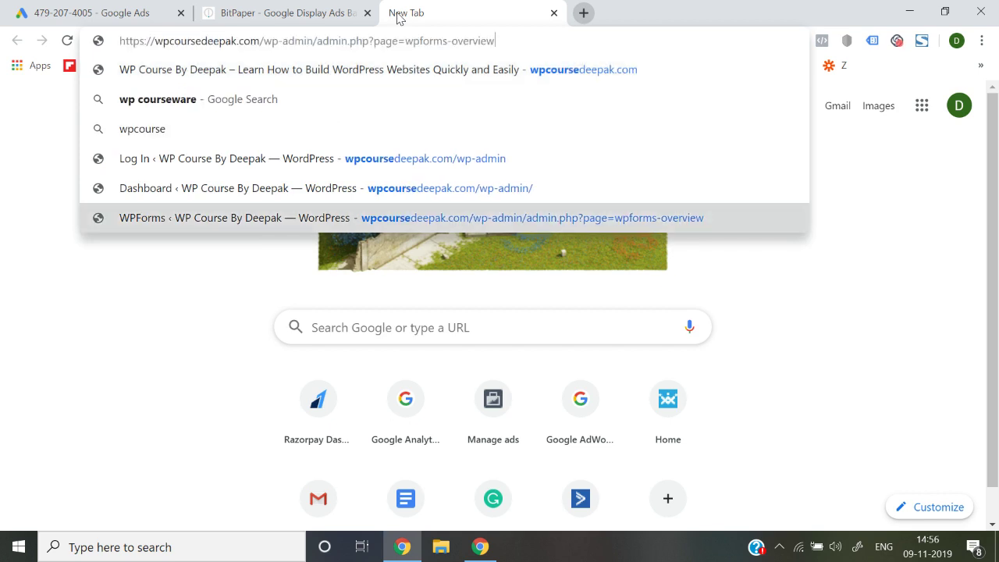
pyautogui.press('Down')
pyautogui.hotkey('shift', 'Left')
pyautogui.press('Return')
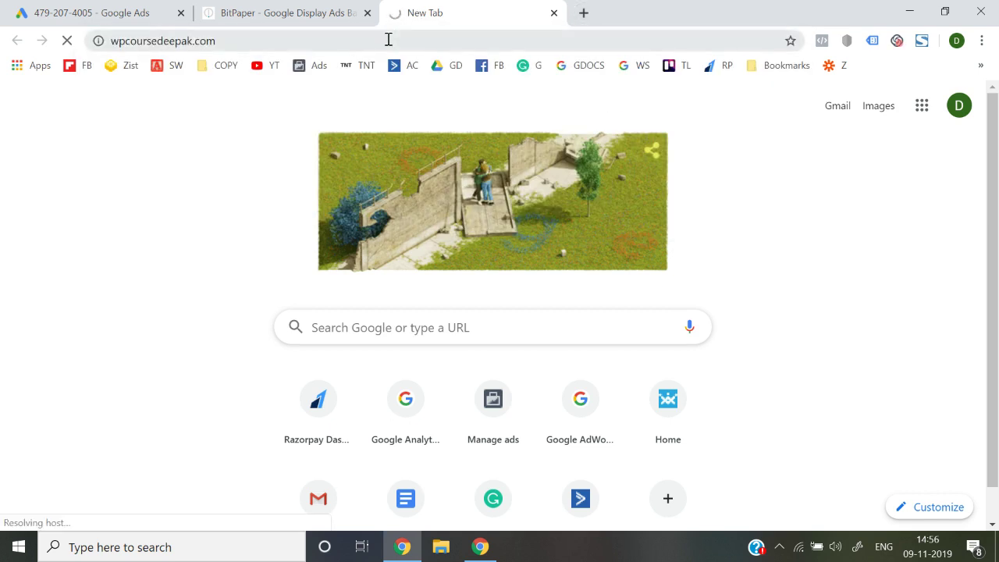
pyautogui.click(388, 39)
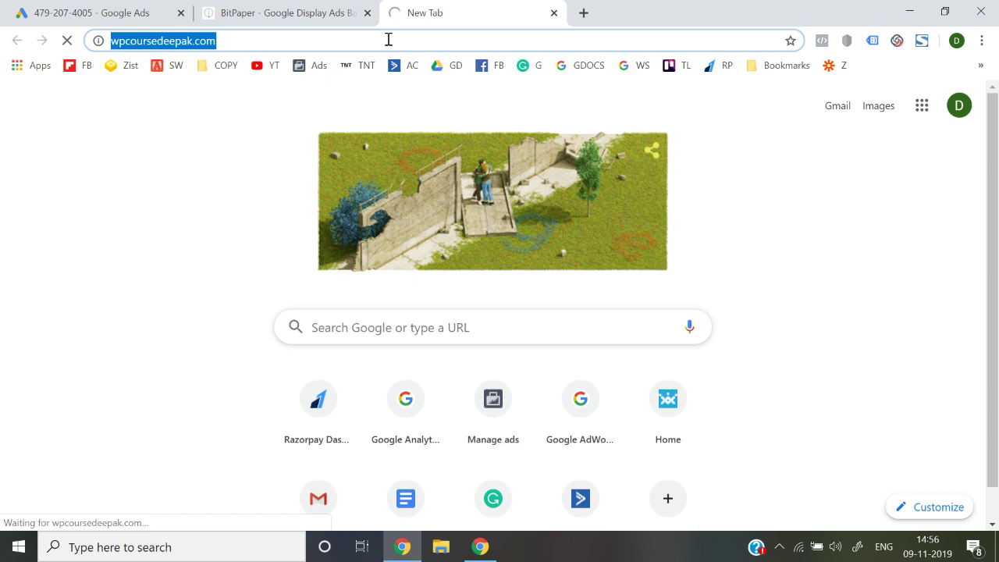
pyautogui.hotkey('ctrl', 'c')
pyautogui.click(152, 16)
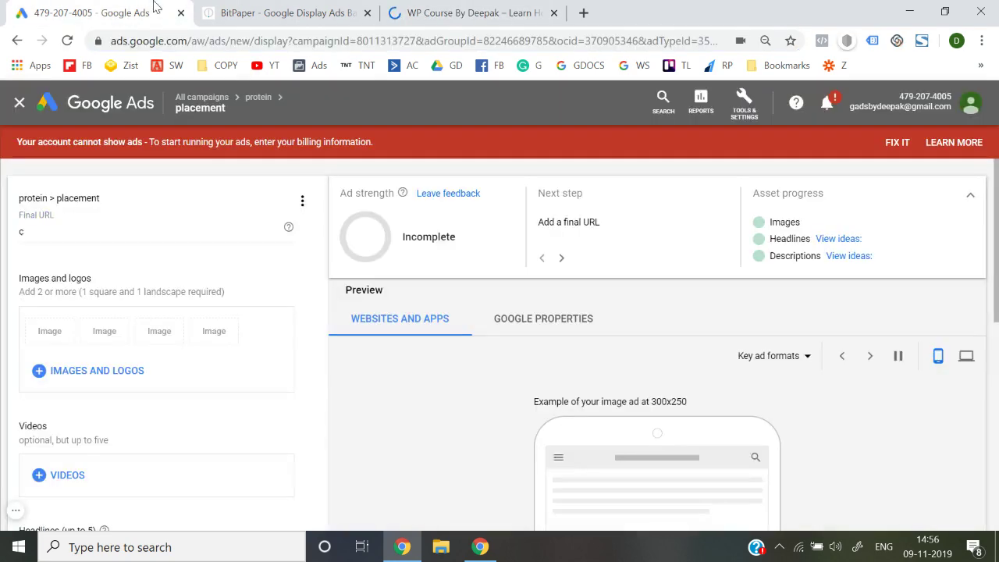
pyautogui.click(183, 226)
pyautogui.hotkey('ctrl', 'a')
pyautogui.hotkey('ctrl', 'v')
pyautogui.click(8, 251)
pyautogui.scroll(-1, 31, 281)
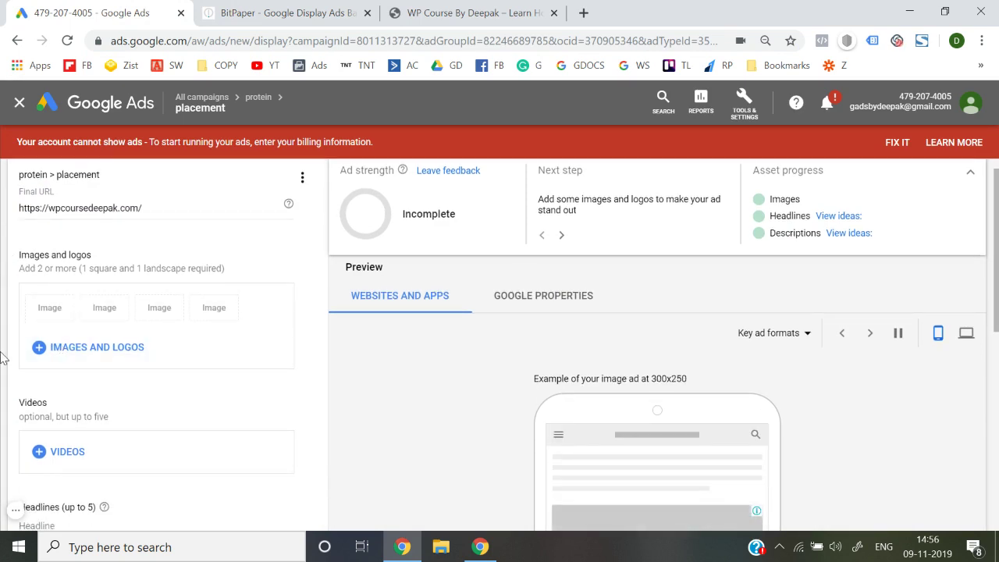
# Step: Open the ad's image and logo selection and choose to upload files
pyautogui.click(108, 355)
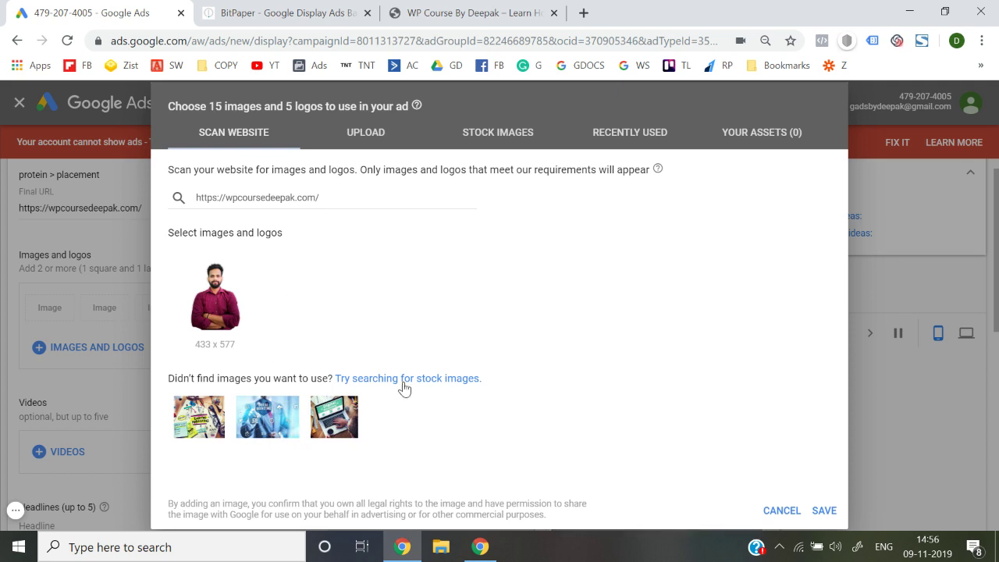
pyautogui.click(366, 142)
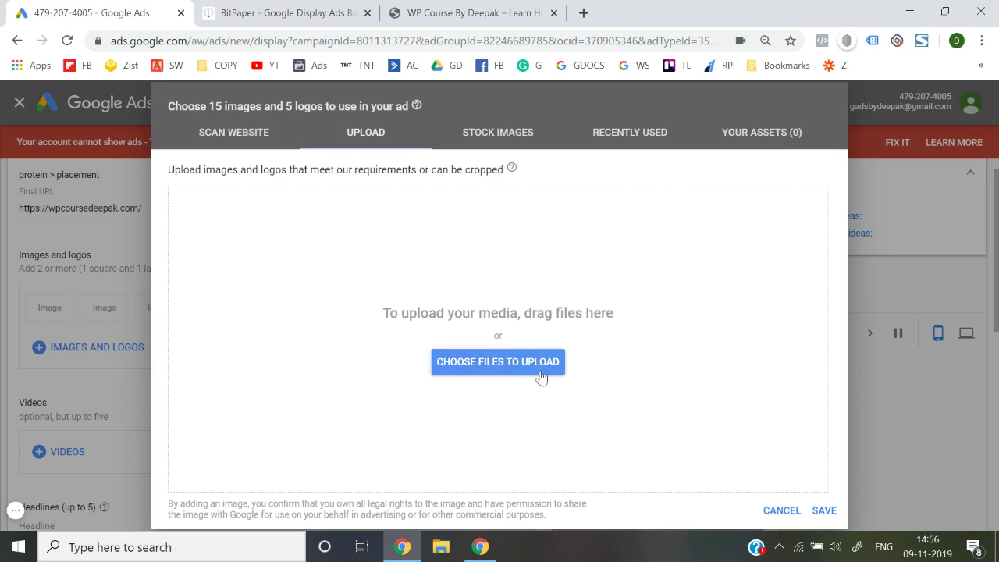
# Step: Open the website's header logo image in its own tab and save it to the Desktop as cropped-WP-Course
pyautogui.click(468, 13)
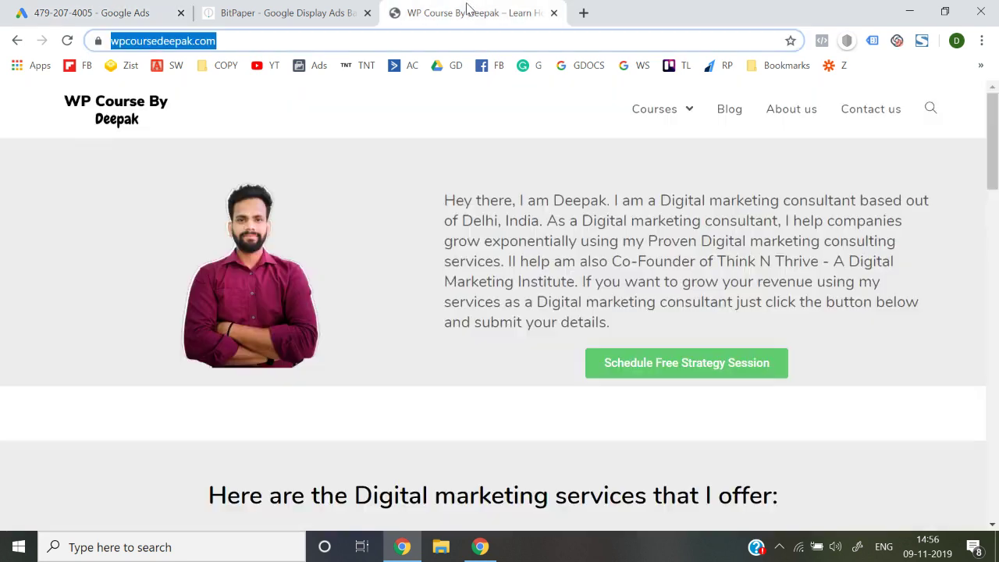
pyautogui.rightClick(113, 113)
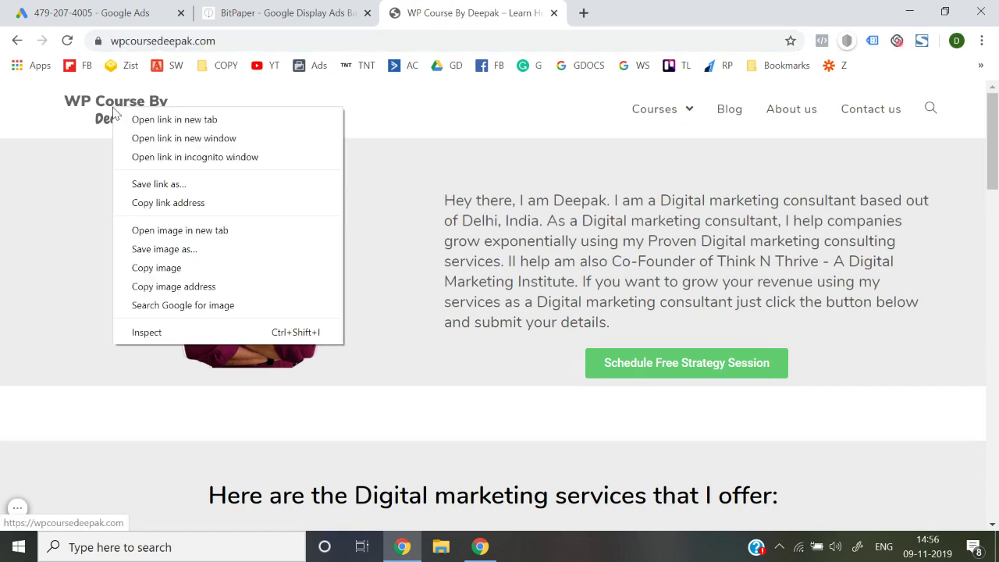
pyautogui.click(165, 229)
pyautogui.click(678, 11)
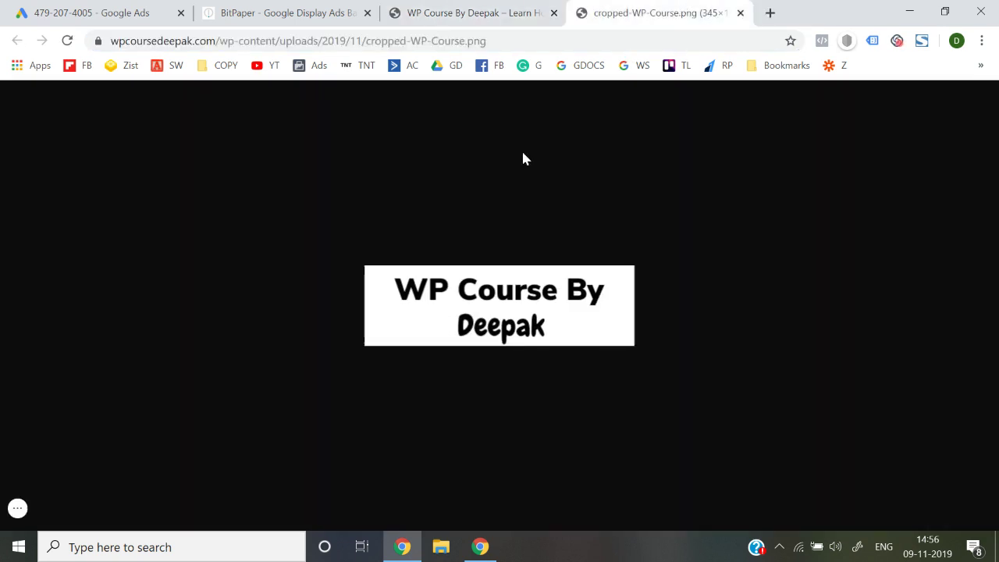
pyautogui.rightClick(461, 304)
pyautogui.click(505, 335)
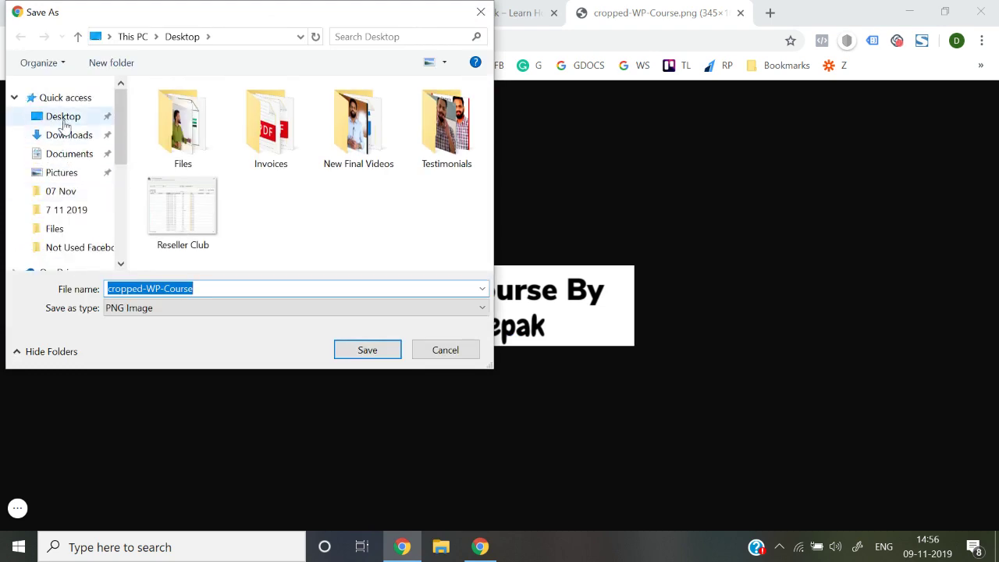
pyautogui.click(346, 350)
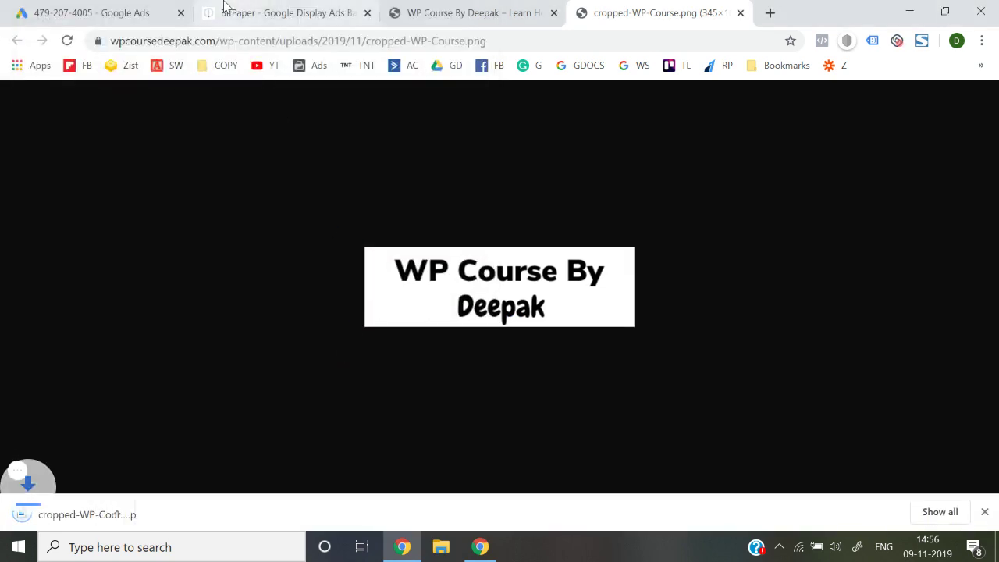
# Step: Return to the Google Ads image selection and try to upload cropped-WP-Course.png from the Desktop
pyautogui.click(112, 13)
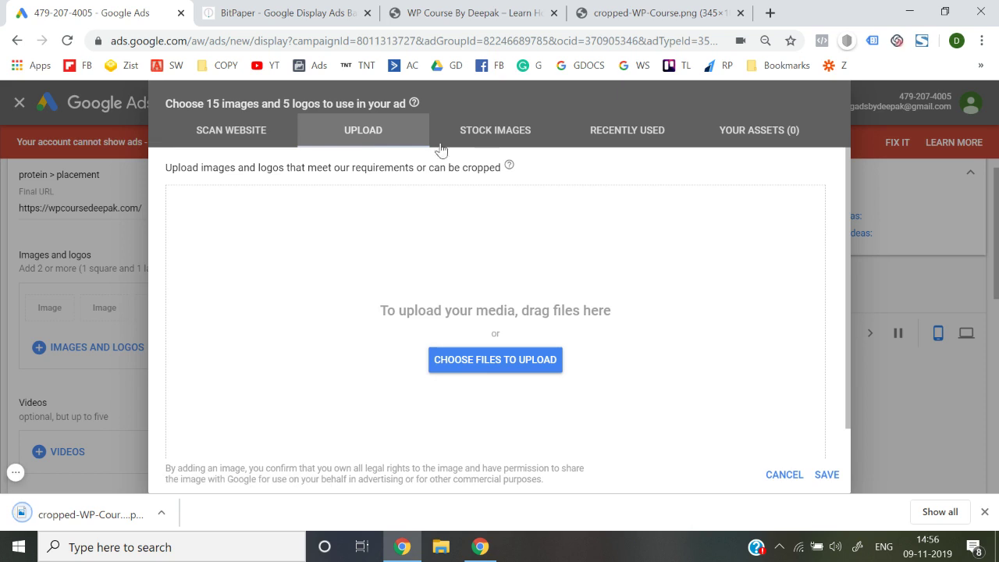
pyautogui.click(502, 361)
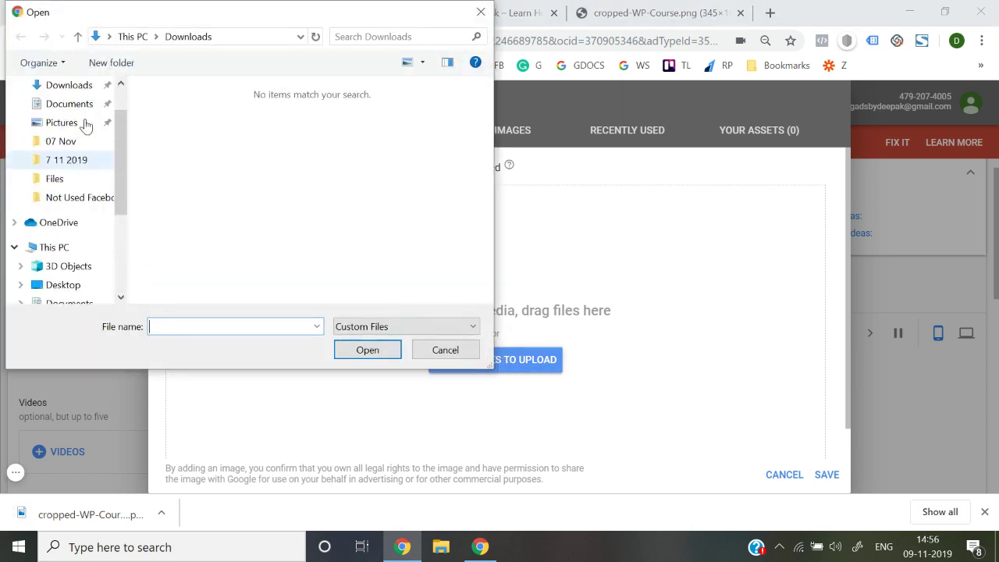
pyautogui.scroll(1, 86, 125)
pyautogui.click(67, 116)
pyautogui.doubleClick(181, 245)
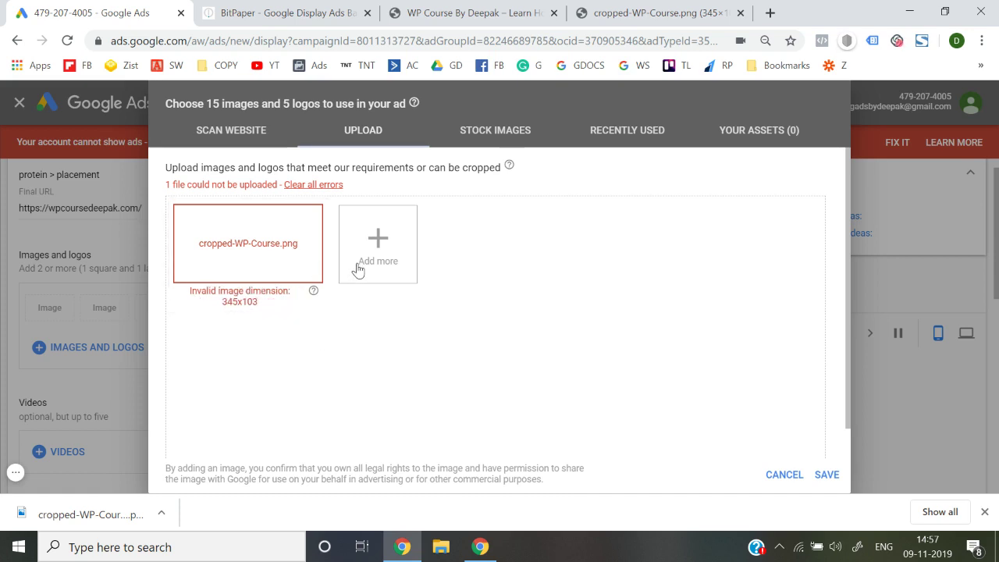
pyautogui.click(782, 475)
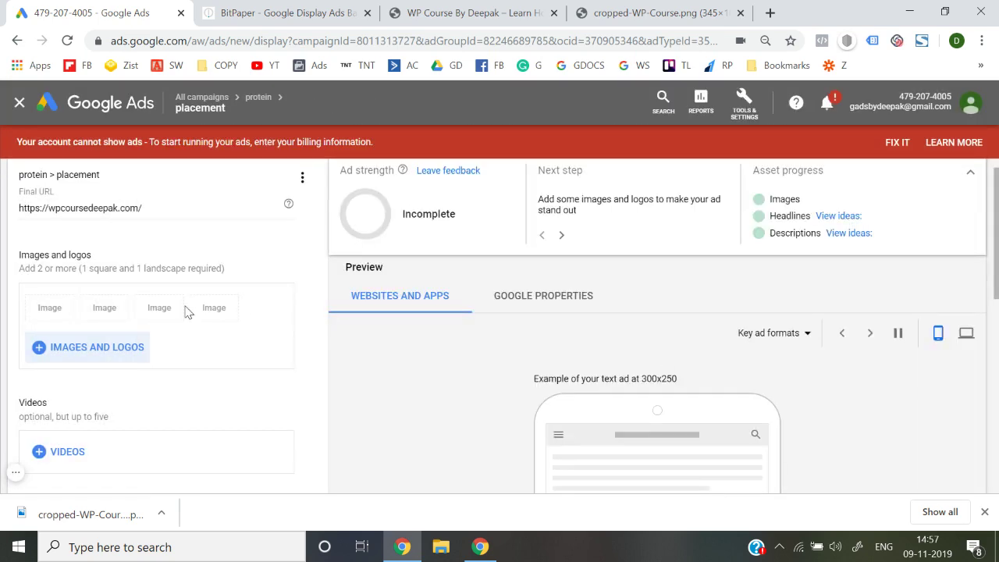
pyautogui.click(86, 348)
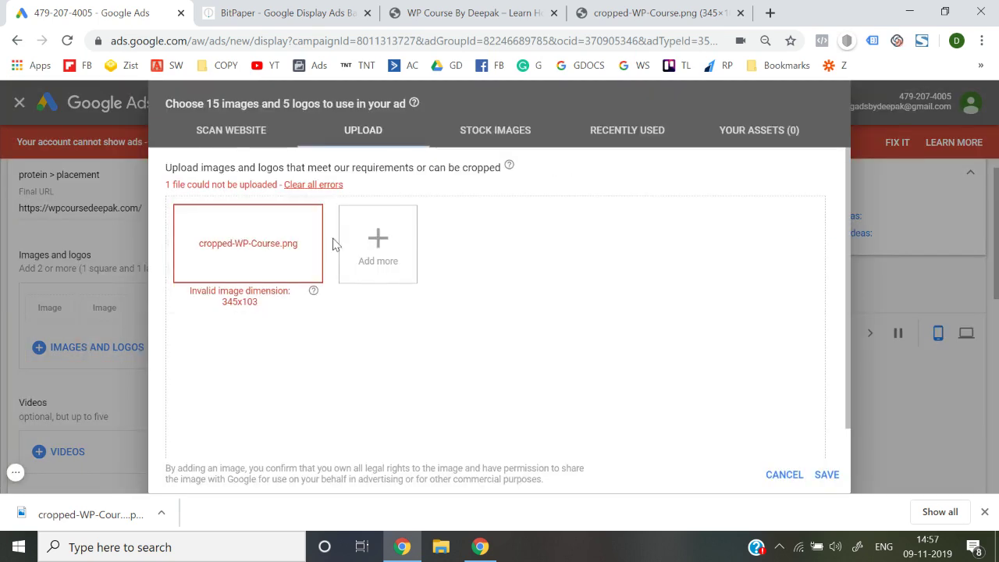
pyautogui.click(363, 263)
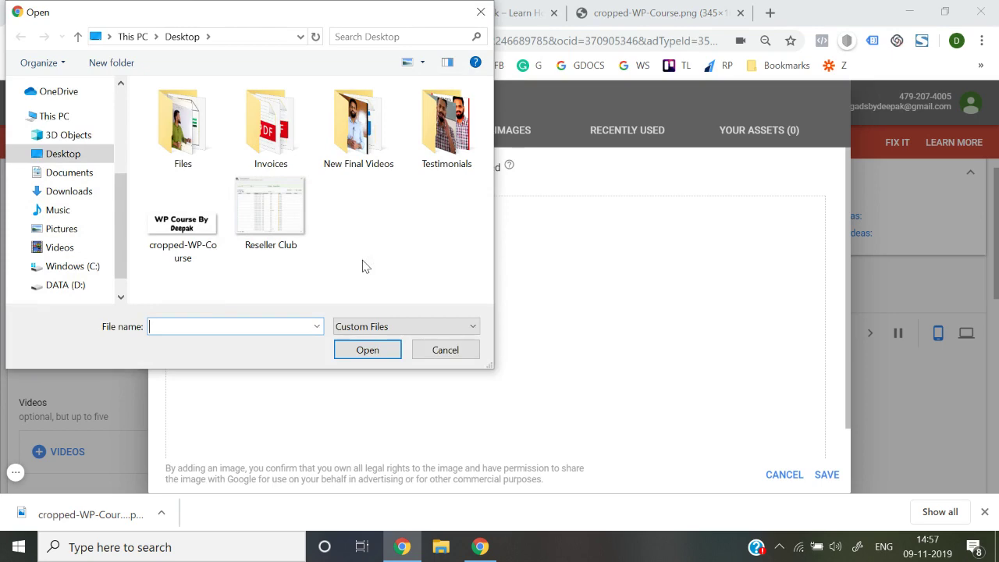
pyautogui.click(447, 351)
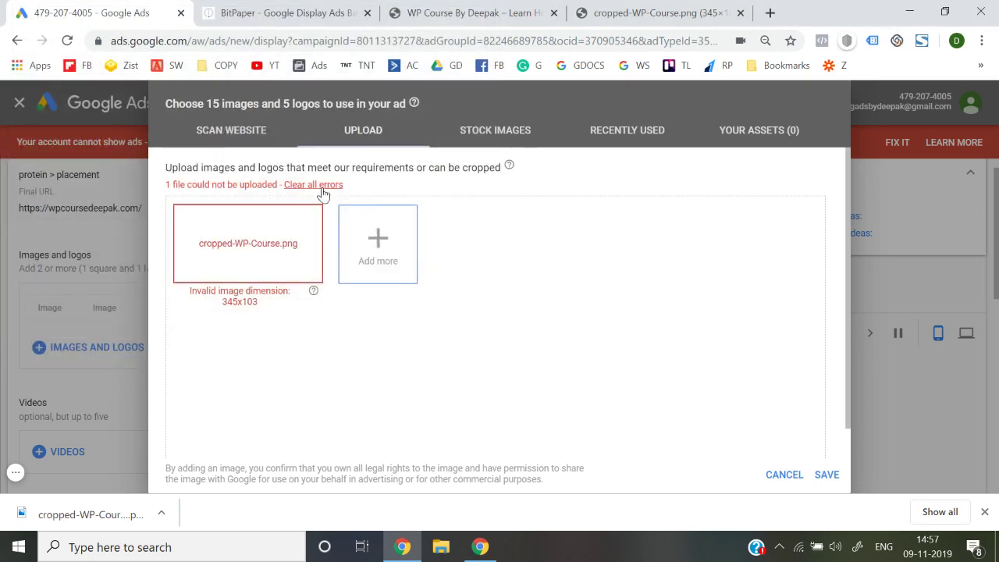
# Step: Clear the upload errors and try to upload the cropped-WP-Course logo from the Desktop again
pyautogui.click(316, 185)
pyautogui.click(509, 366)
pyautogui.doubleClick(201, 262)
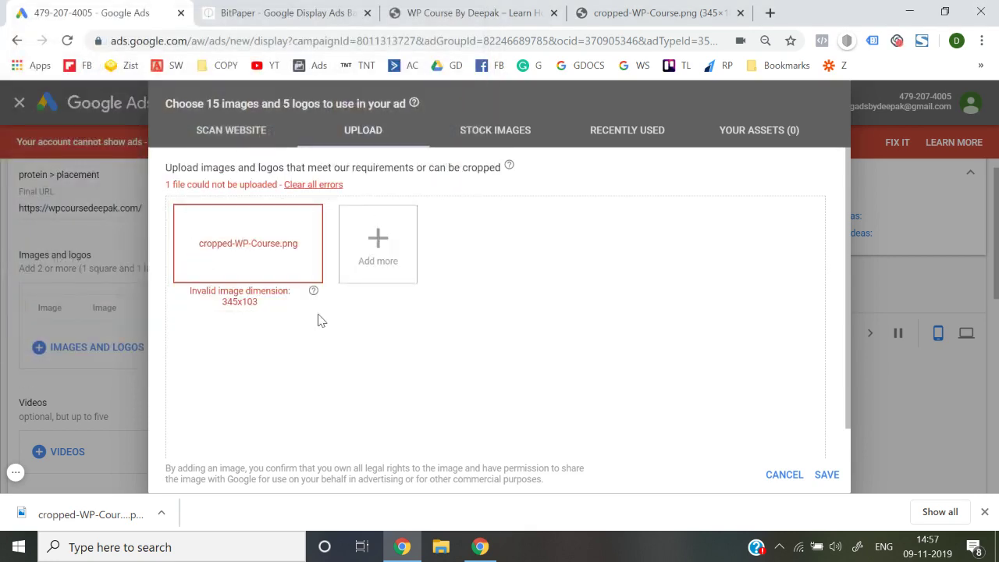
# Step: Review the image and logo dimension requirements for the rejected cropped-WP-Course.png upload
pyautogui.moveTo(313, 293)
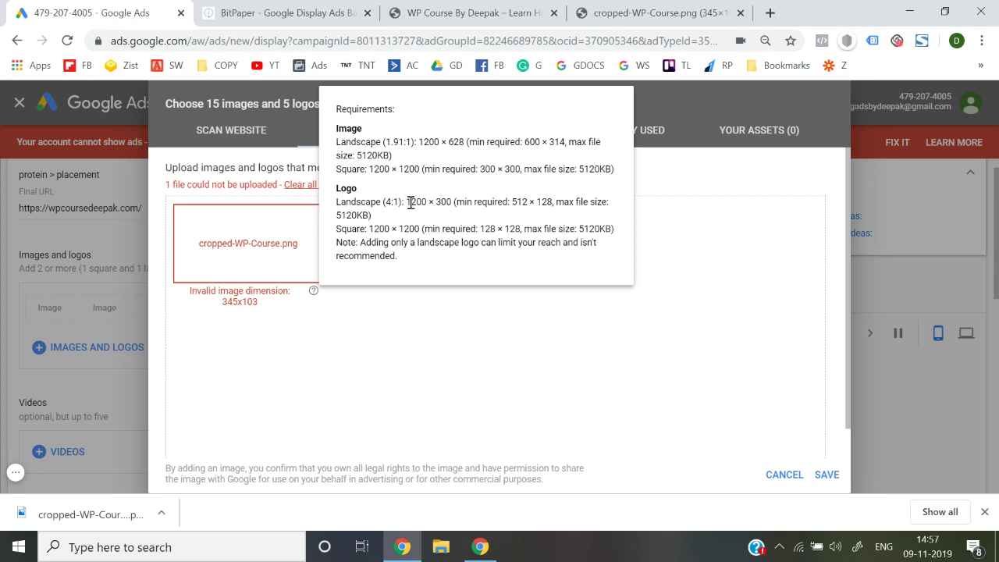
pyautogui.moveTo(407, 203); pyautogui.dragTo(441, 203)
pyautogui.click(446, 201)
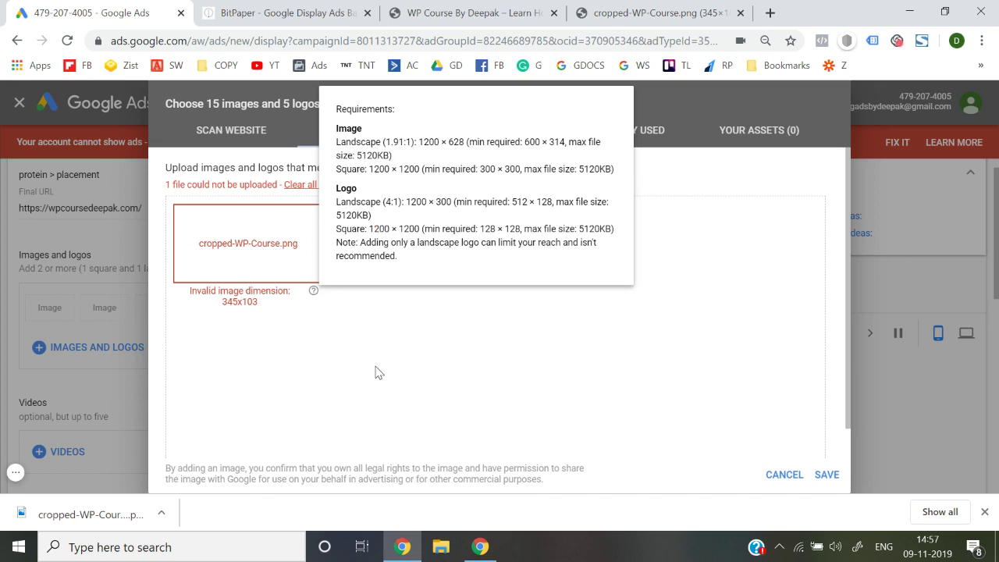
# Step: Open the Canva website in a new browser tab
pyautogui.click(770, 13)
pyautogui.write('anva')
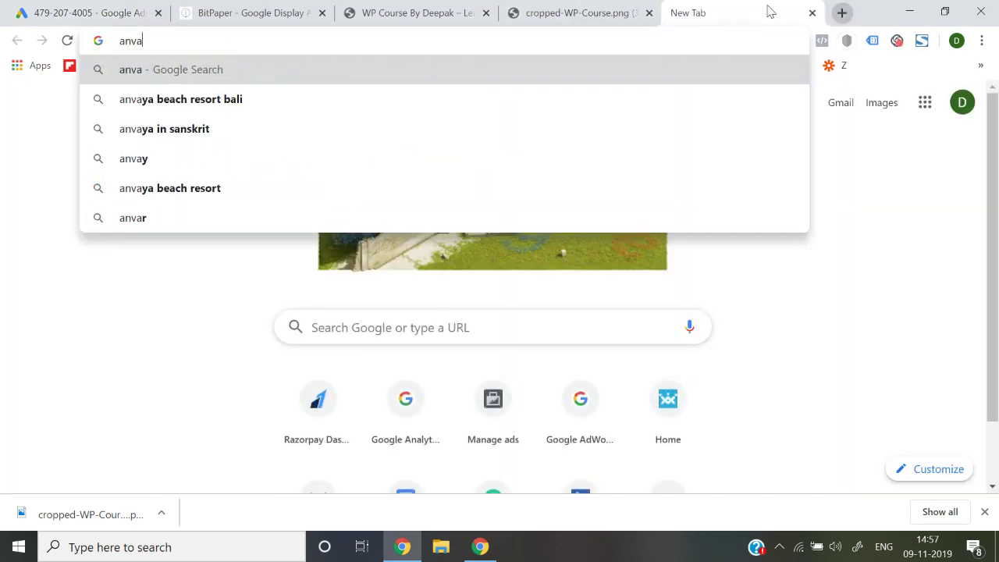
pyautogui.press('Home')
pyautogui.write('c')
pyautogui.press('Return')
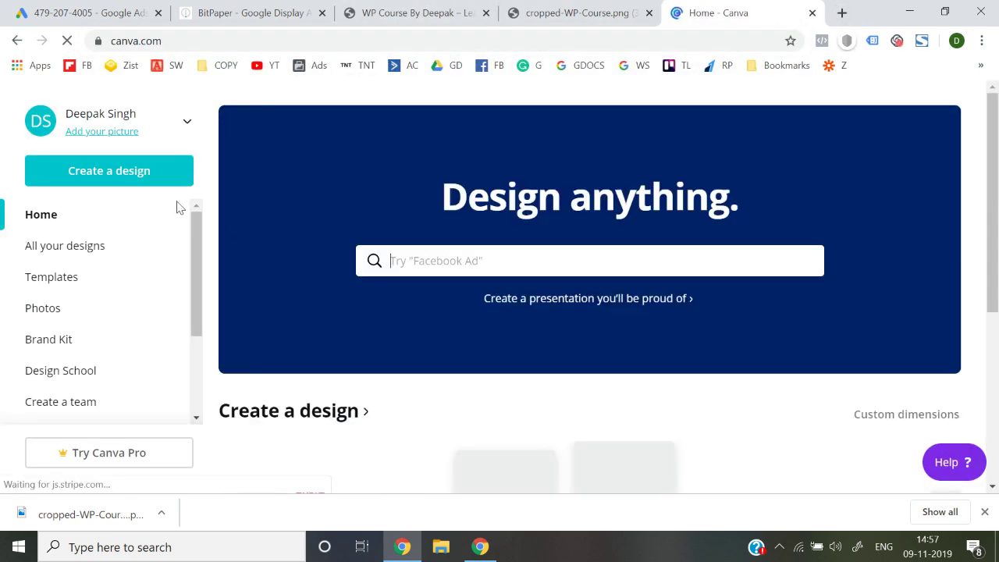
# Step: Create a custom-size Canva design of 1200 × 300 px, rechecking the landscape logo requirements in Google Ads
pyautogui.click(130, 185)
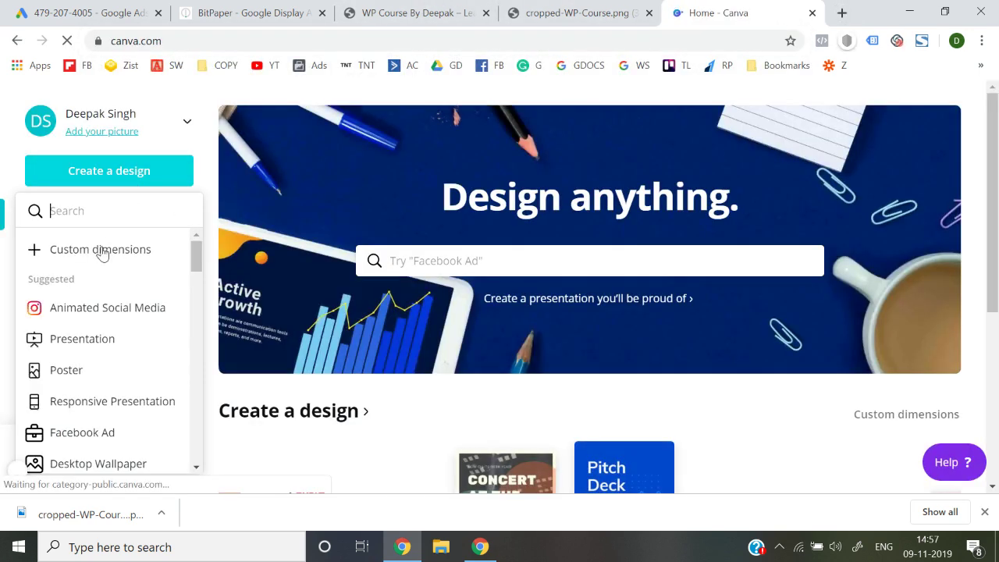
pyautogui.click(419, 9)
pyautogui.click(232, 10)
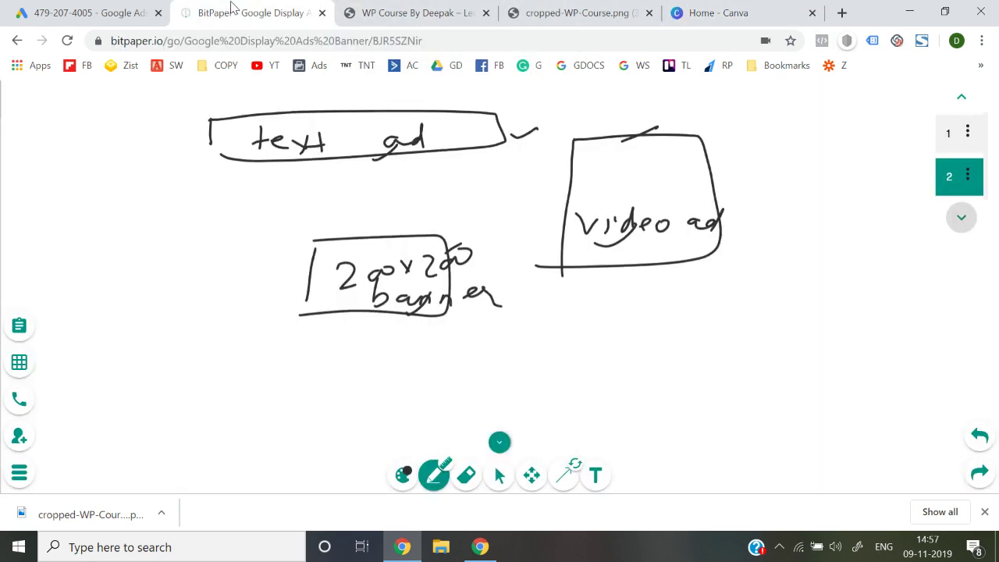
pyautogui.click(92, 9)
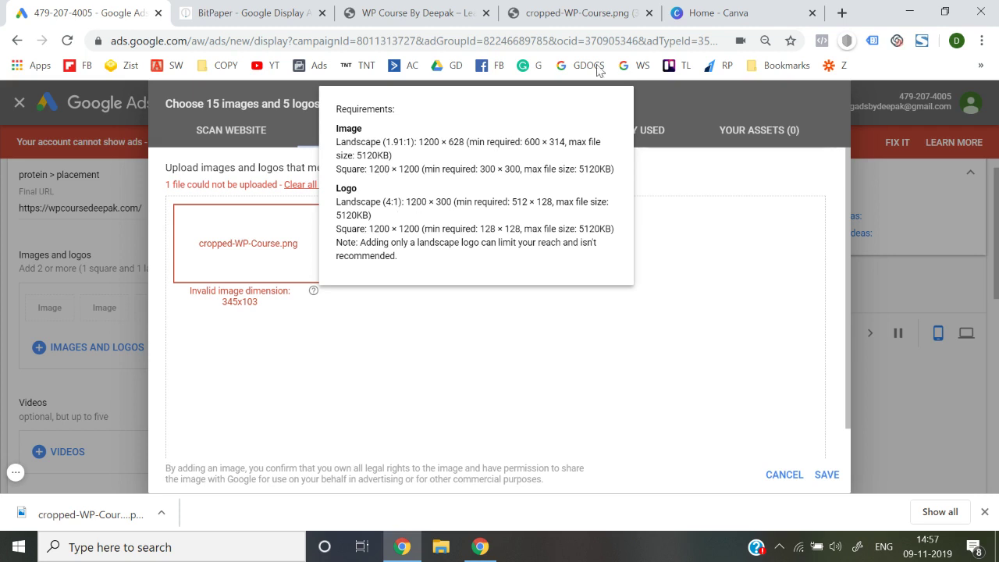
pyautogui.click(716, 11)
pyautogui.write('1200')
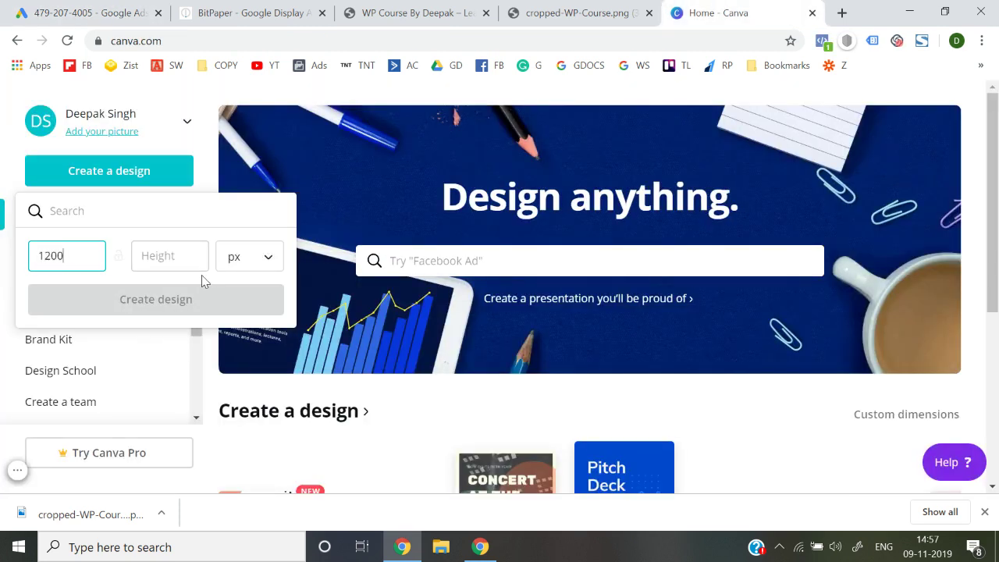
pyautogui.press('Tab')
pyautogui.write('300')
pyautogui.press('Return')
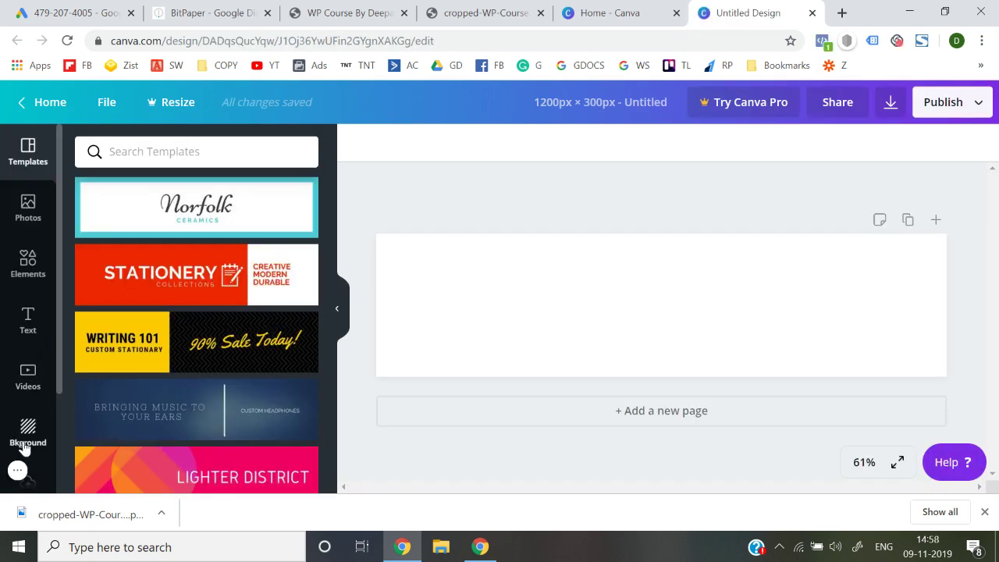
# Step: Upload the cropped-WP-Course logo image to the Canva image uploads
pyautogui.scroll(-2, 27, 443)
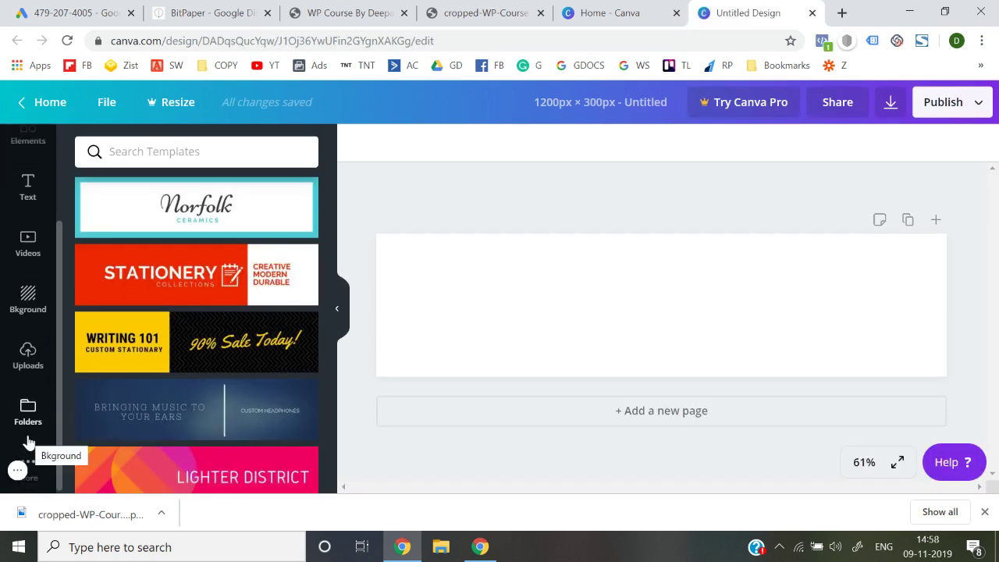
pyautogui.click(28, 364)
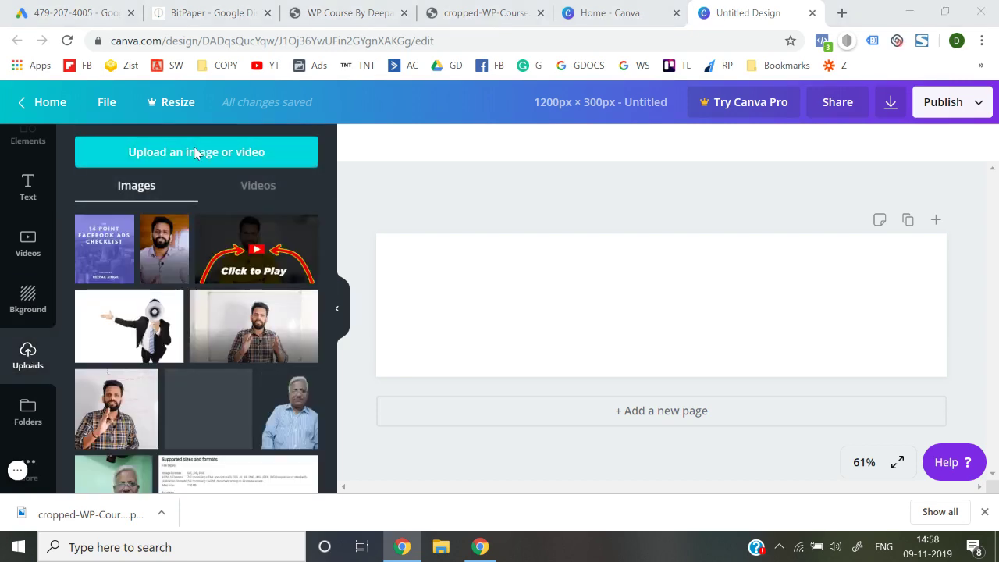
pyautogui.click(196, 152)
pyautogui.doubleClick(185, 226)
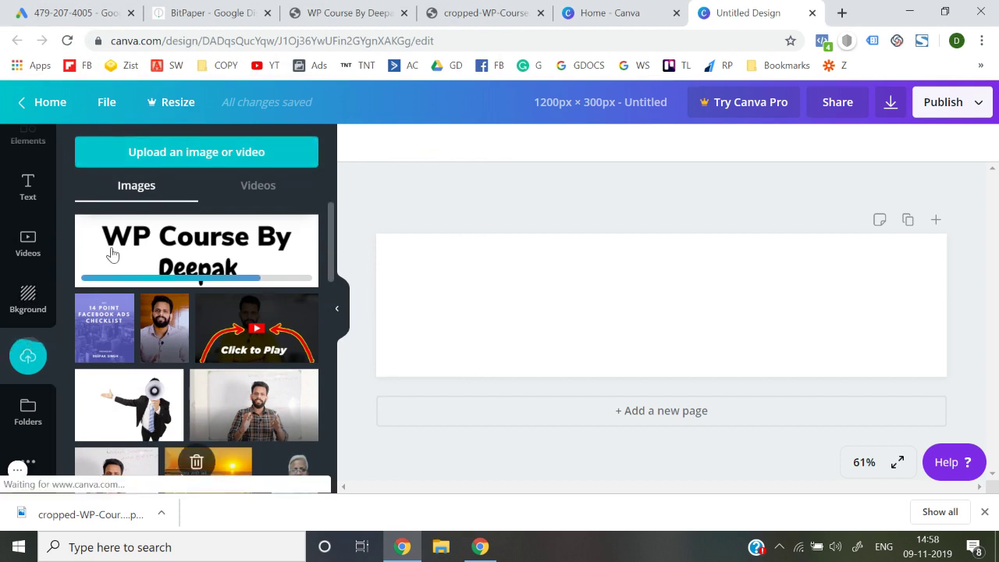
# Step: Place the uploaded WP Course logo on the blank banner, scale it down and centre it on the page
pyautogui.click(112, 254)
pyautogui.moveTo(469, 248); pyautogui.dragTo(586, 283)
pyautogui.moveTo(700, 313); pyautogui.dragTo(646, 298)
# Step: Name the design "Logo 1200*300" and download it as a PNG
pyautogui.click(586, 95)
pyautogui.write('Logo 1200*300')
pyautogui.press('Return')
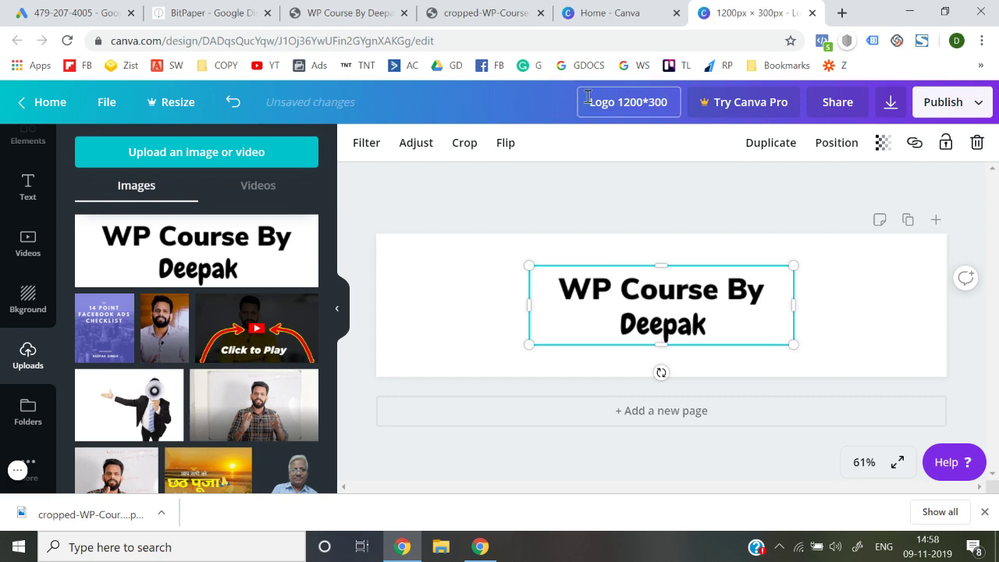
pyautogui.click(945, 118)
pyautogui.click(861, 181)
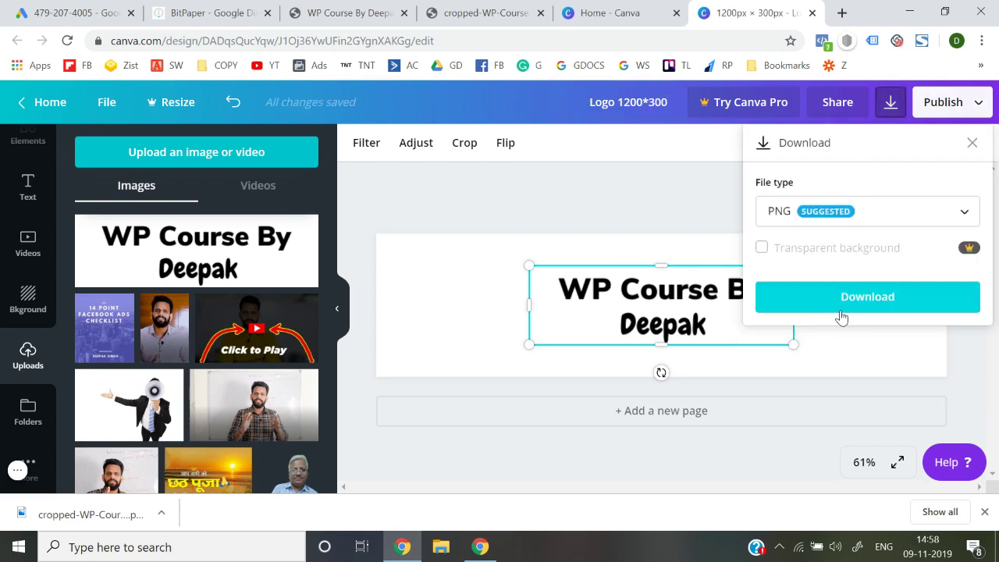
pyautogui.click(843, 301)
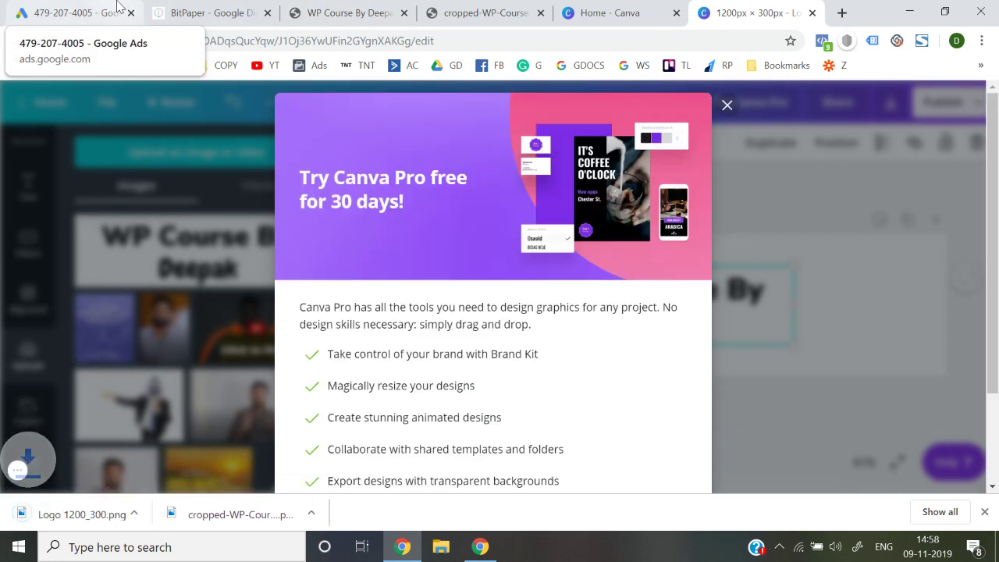
# Step: Return to the Google Ads image selection, clear the upload errors and upload Logo 1200_300 from the Downloads folder
pyautogui.click(117, 8)
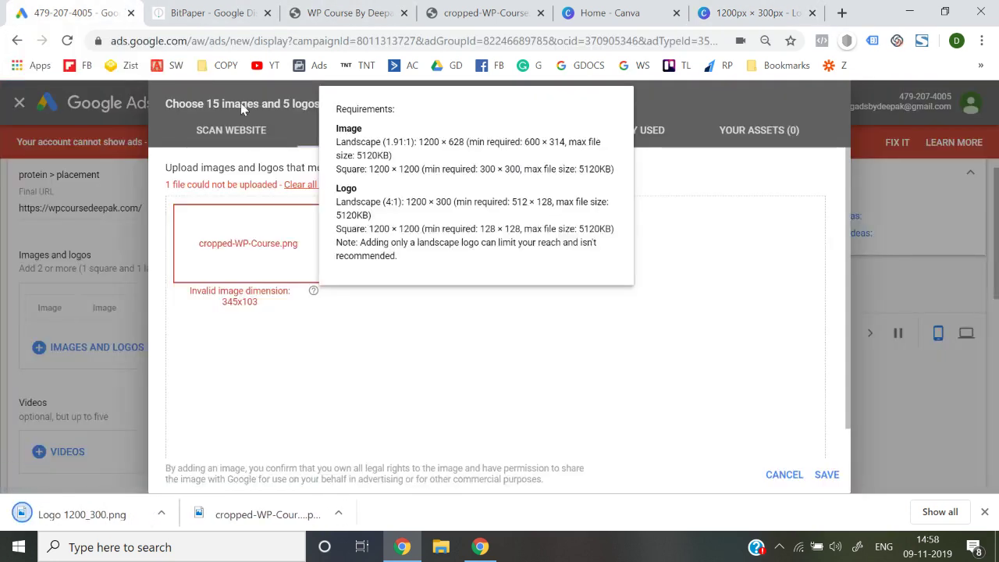
pyautogui.click(301, 186)
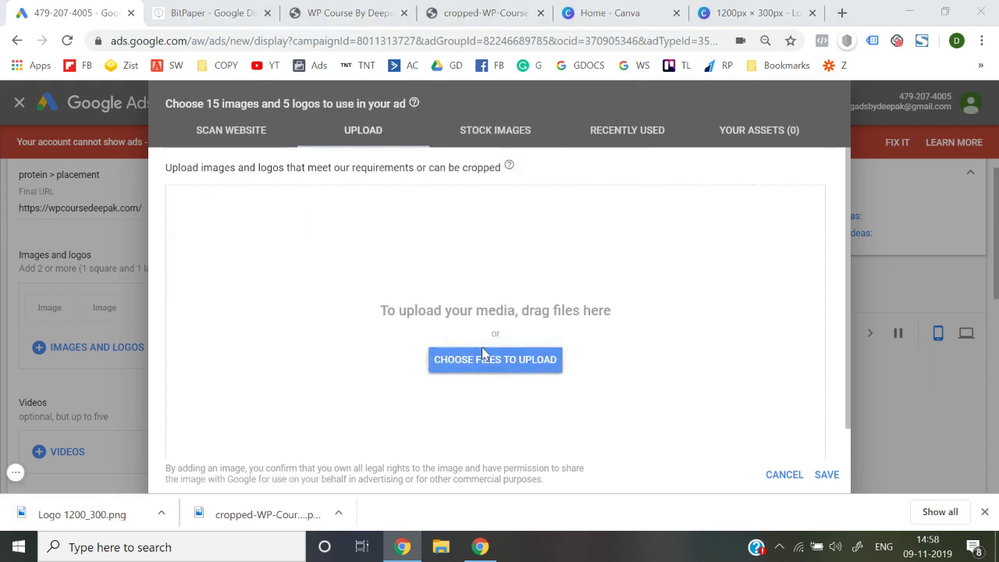
pyautogui.click(484, 359)
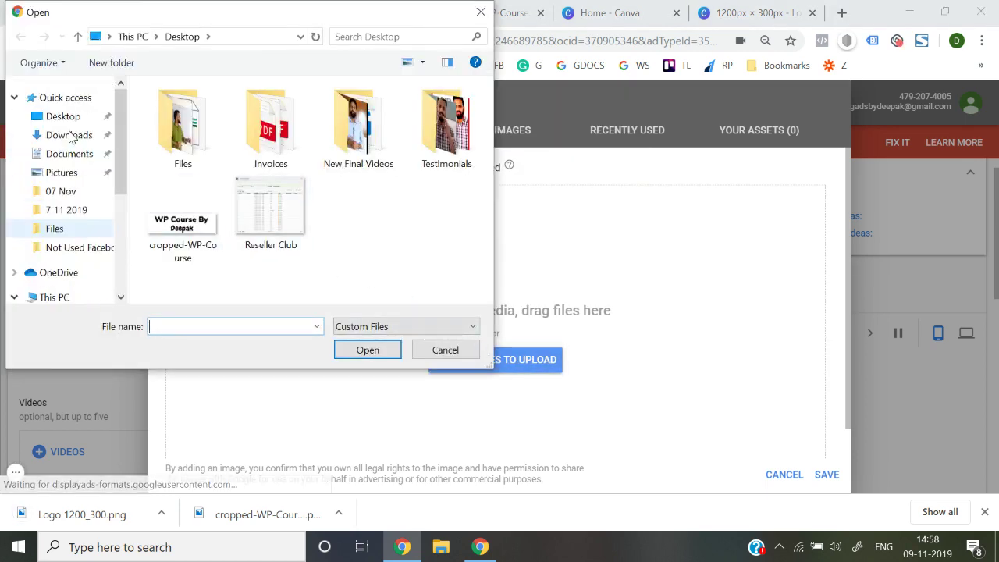
pyautogui.click(70, 137)
pyautogui.click(167, 176)
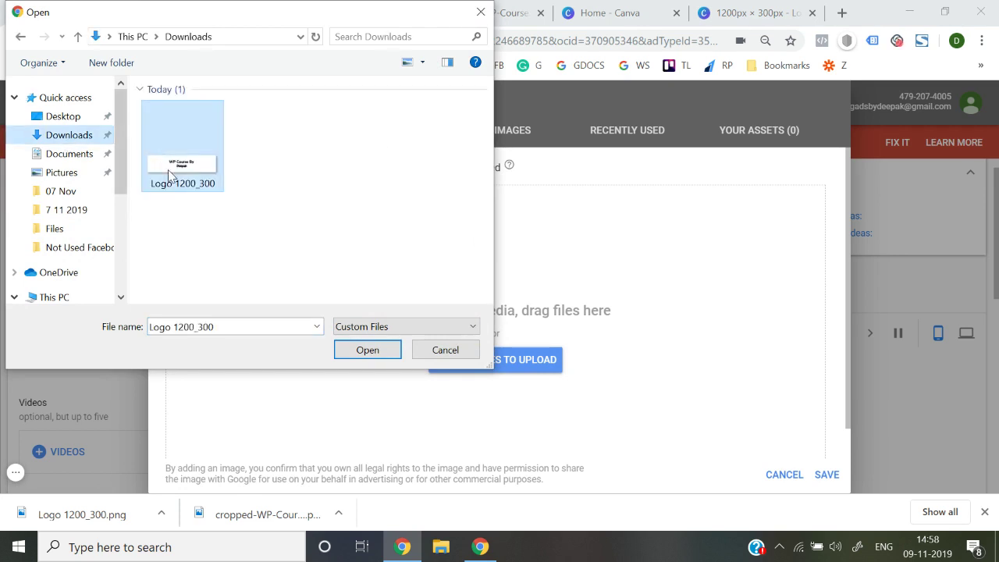
pyautogui.doubleClick(167, 175)
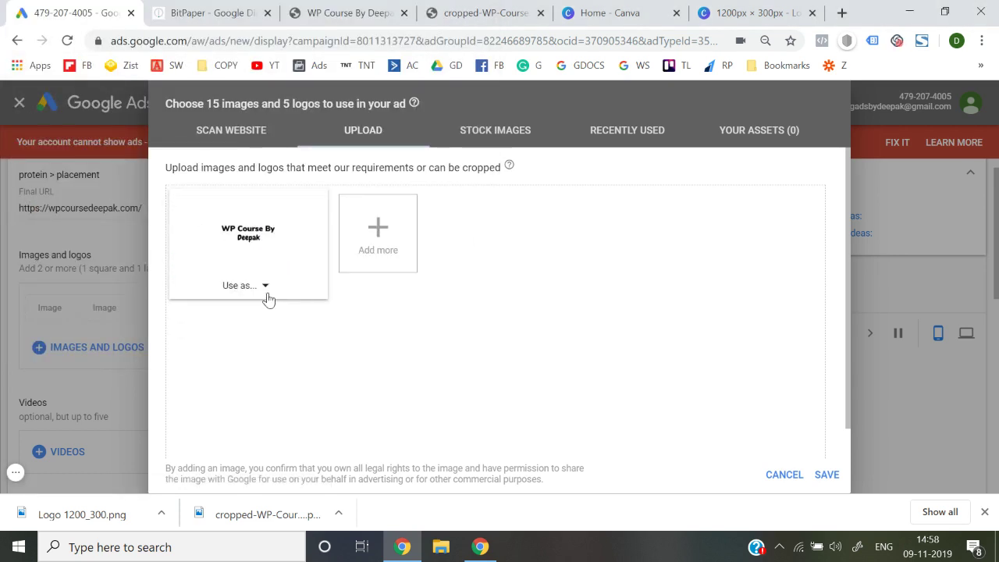
# Step: Set the uploaded image to be used as a logo and accept the 4:1 crop
pyautogui.click(265, 287)
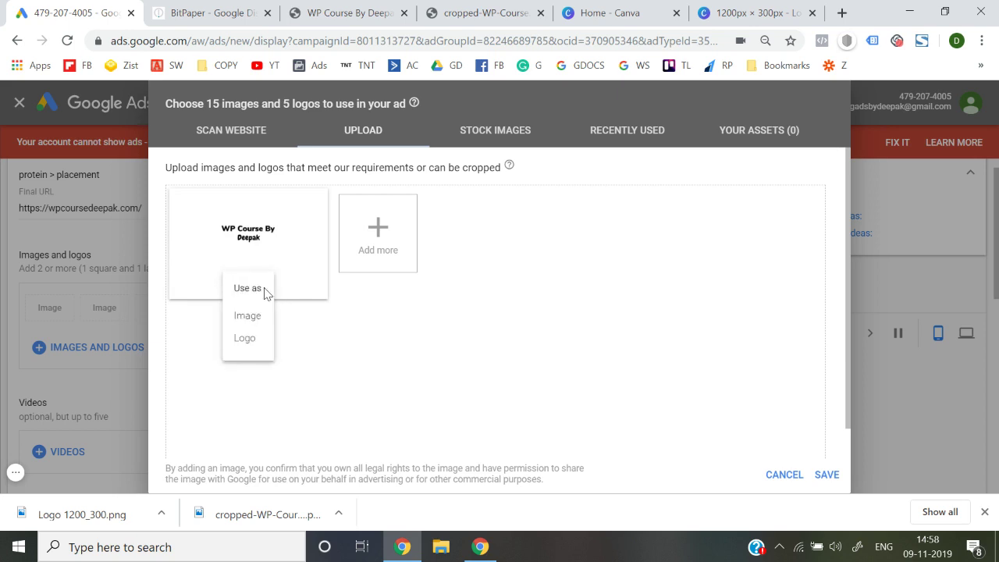
pyautogui.click(247, 339)
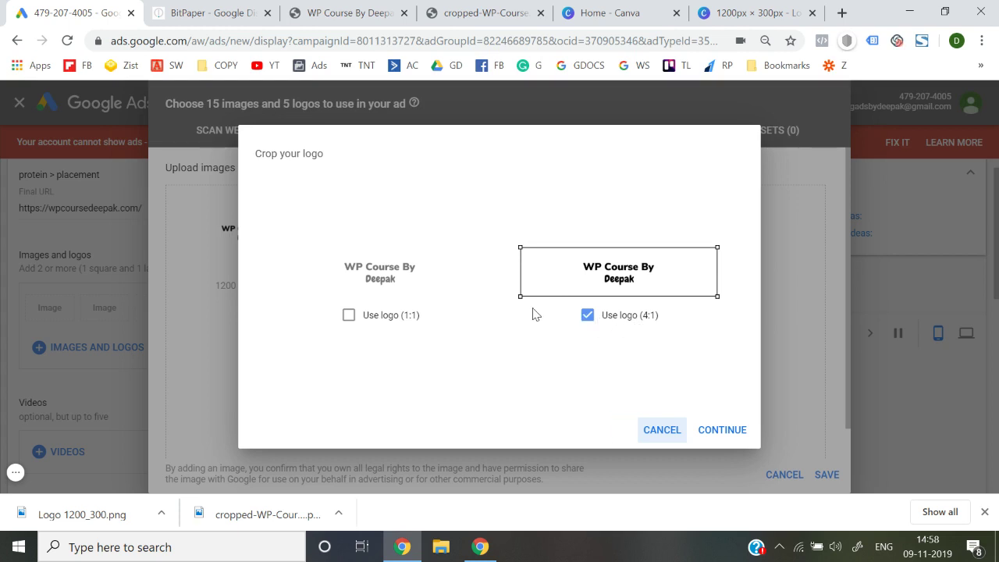
pyautogui.moveTo(521, 297)
pyautogui.mouseDown()
pyautogui.moveTo(576, 295)
pyautogui.moveTo(536, 302)
pyautogui.mouseUp()
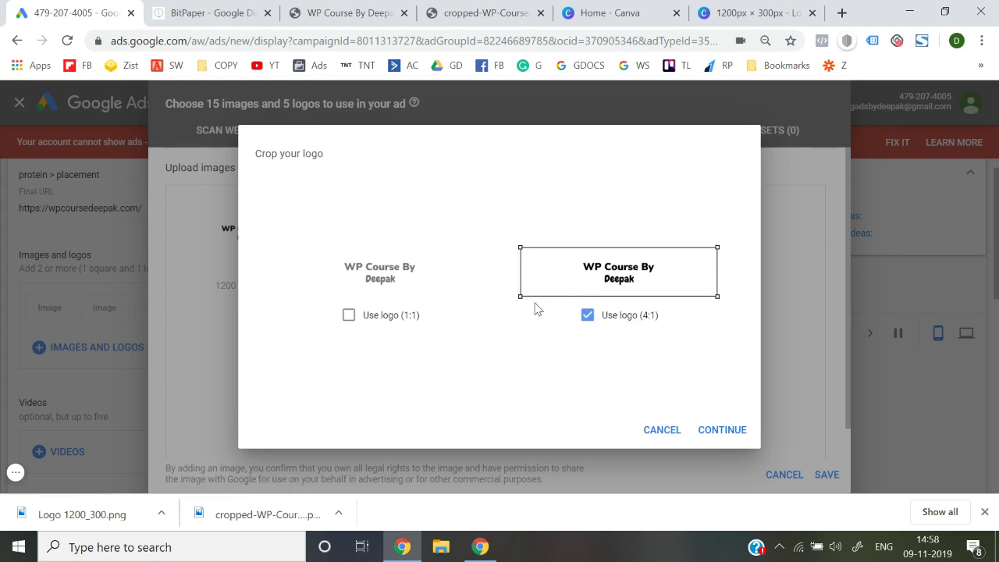
pyautogui.click(719, 422)
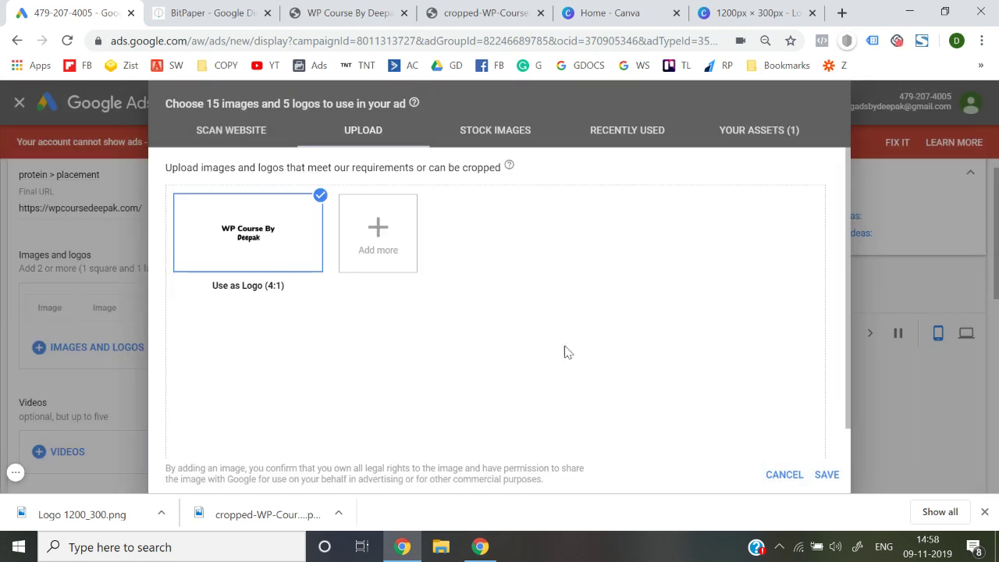
pyautogui.moveTo(302, 232)
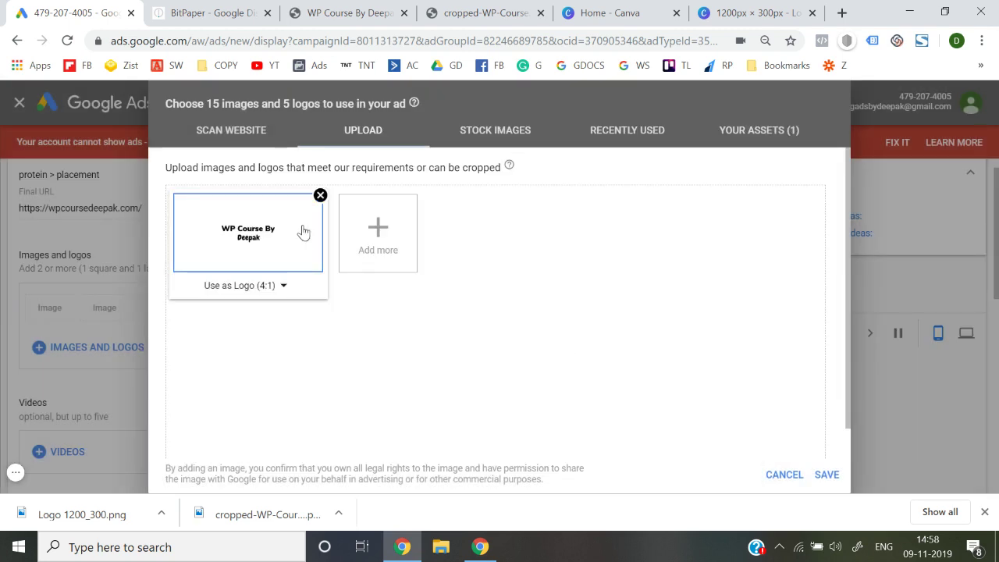
# Step: Switch to the Canva home page, create a custom-size design of 1200 × 1200 px and dismiss the browser's downloads bar
pyautogui.click(590, 12)
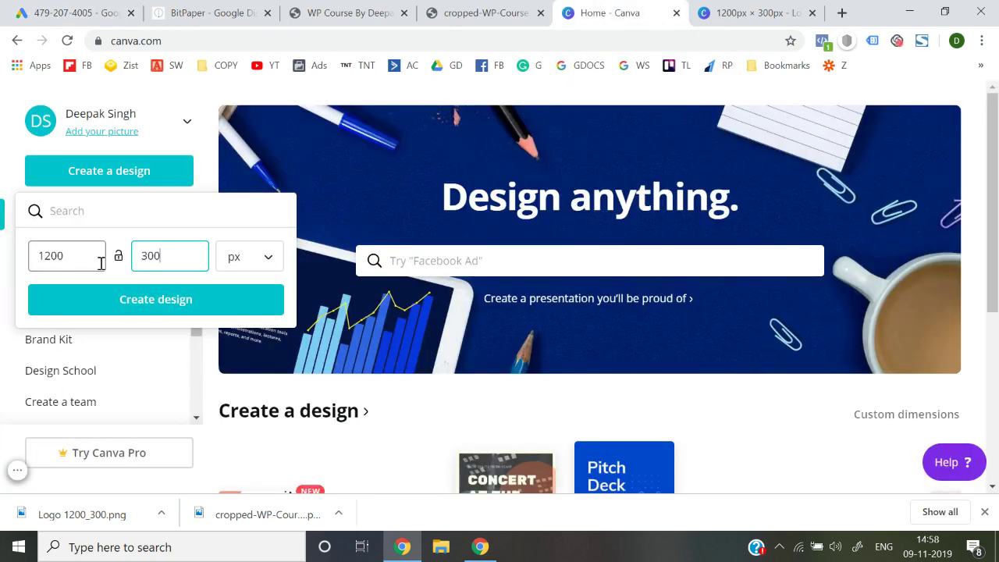
pyautogui.write('1200')
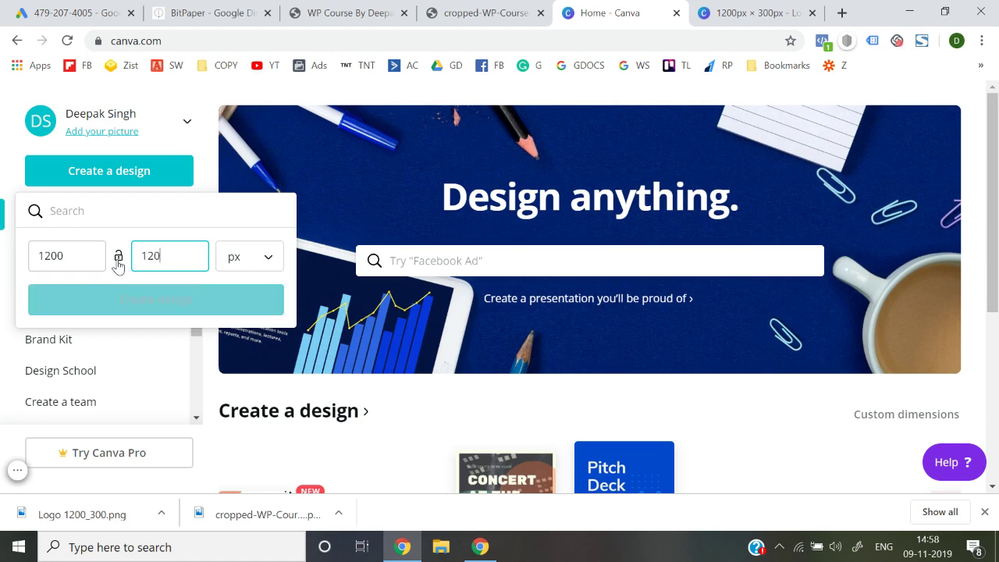
pyautogui.press('Return')
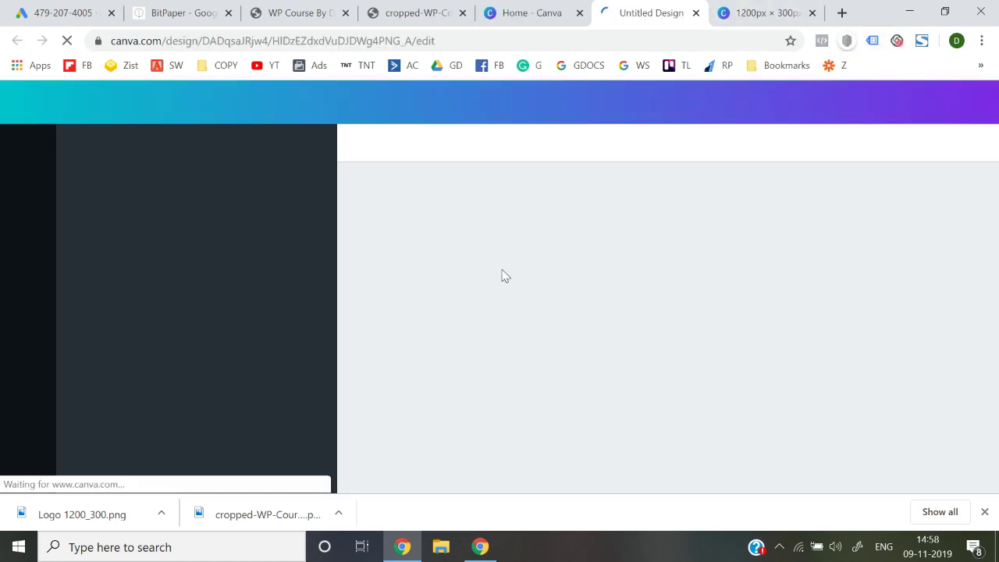
pyautogui.click(984, 513)
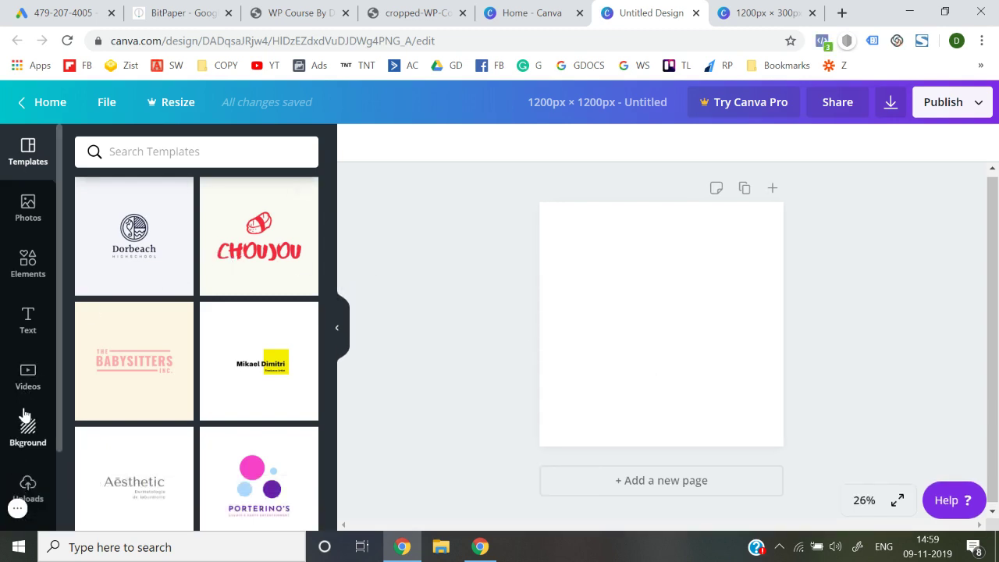
# Step: Place the uploaded WP Course logo on the square page and enlarge it to span the full page width
pyautogui.click(27, 485)
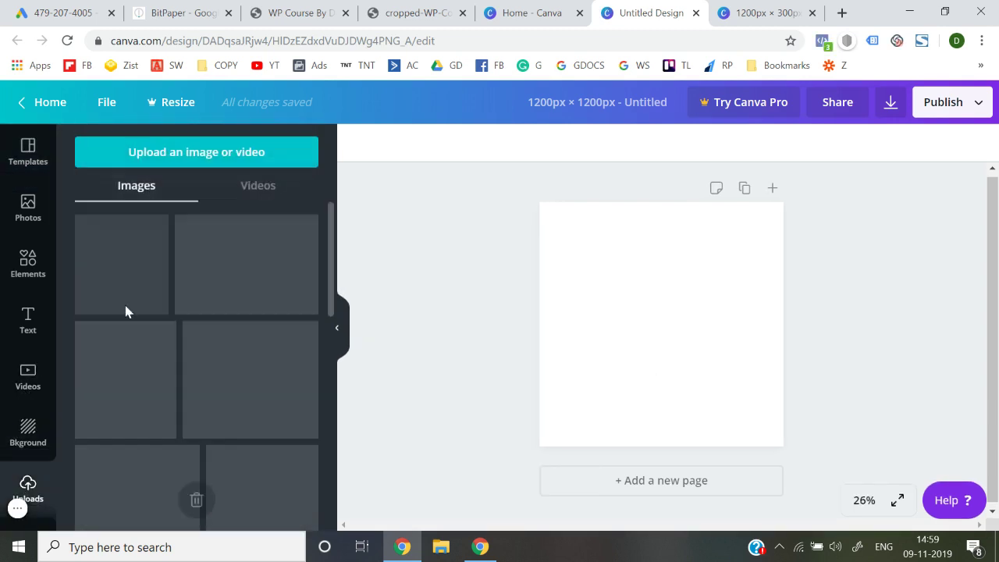
pyautogui.click(123, 263)
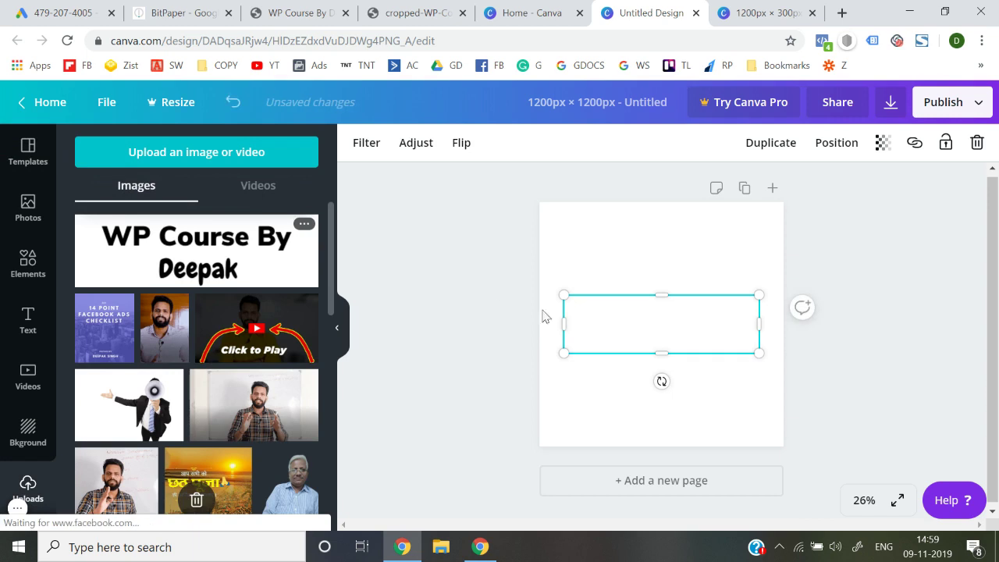
pyautogui.moveTo(761, 295); pyautogui.dragTo(784, 288)
pyautogui.moveTo(568, 355); pyautogui.dragTo(540, 361)
# Step: Name the square logo design "1200*1200" and download it as a PNG
pyautogui.click(642, 99)
pyautogui.write('1200')
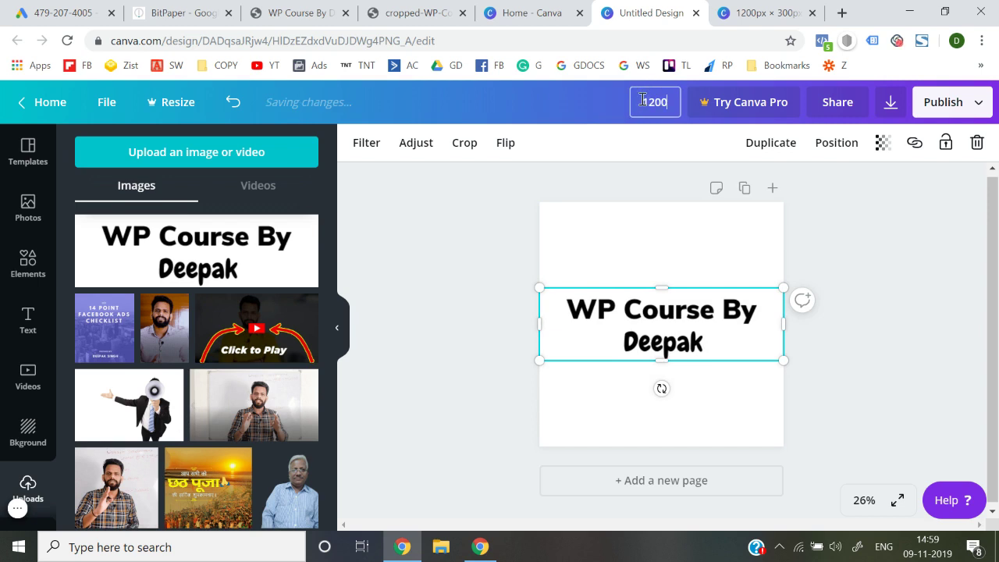
pyautogui.write('*1200')
pyautogui.press('Return')
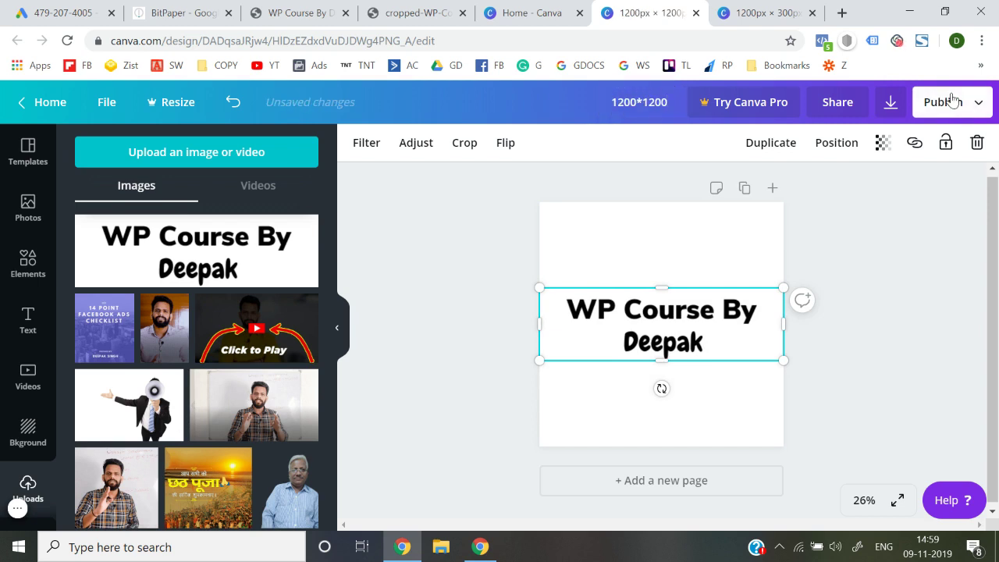
pyautogui.click(945, 101)
pyautogui.click(869, 178)
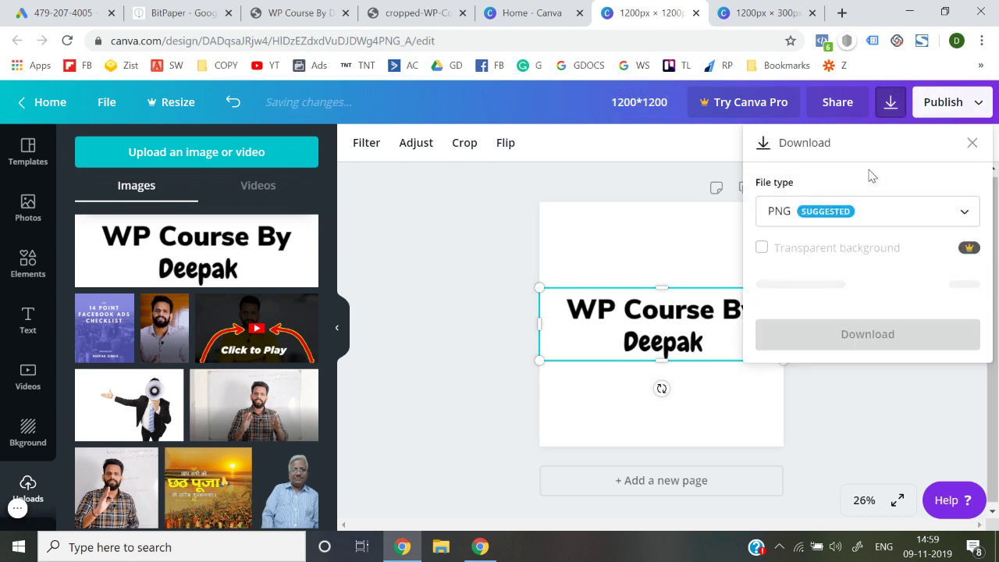
pyautogui.click(878, 296)
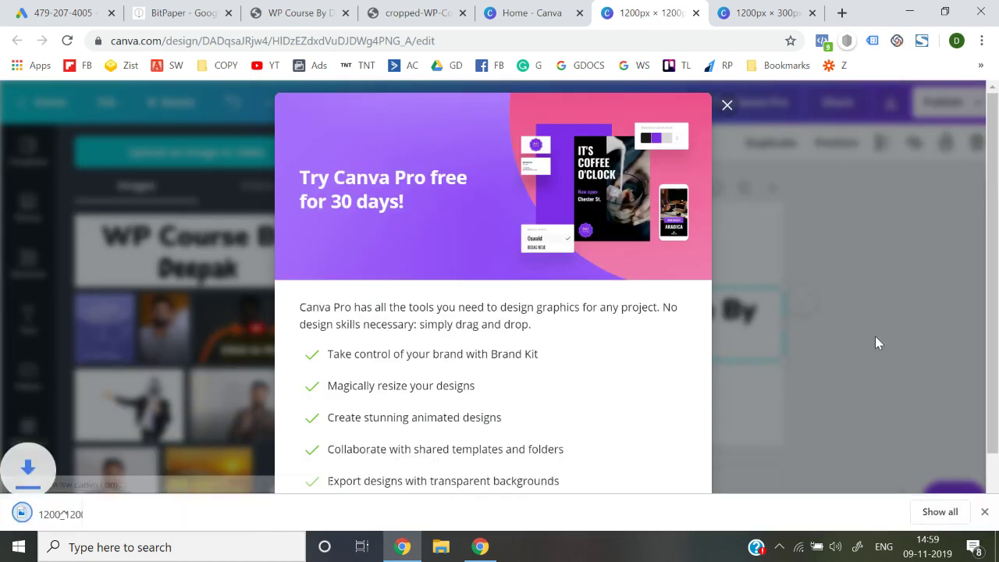
# Step: Switch back to the Google Ads image picker and upload the 1200_1200 file from the Downloads folder
pyautogui.click(102, 11)
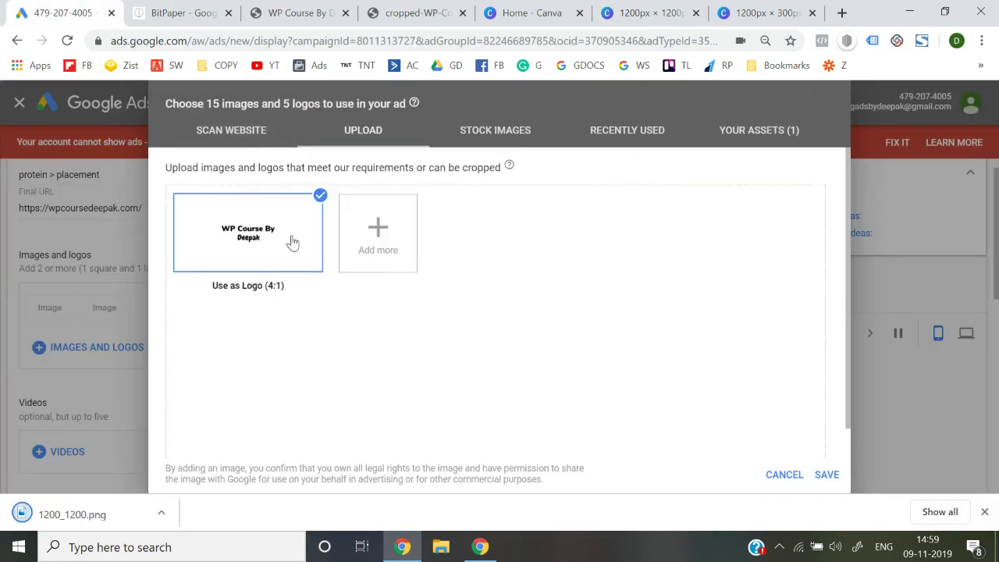
pyautogui.click(367, 260)
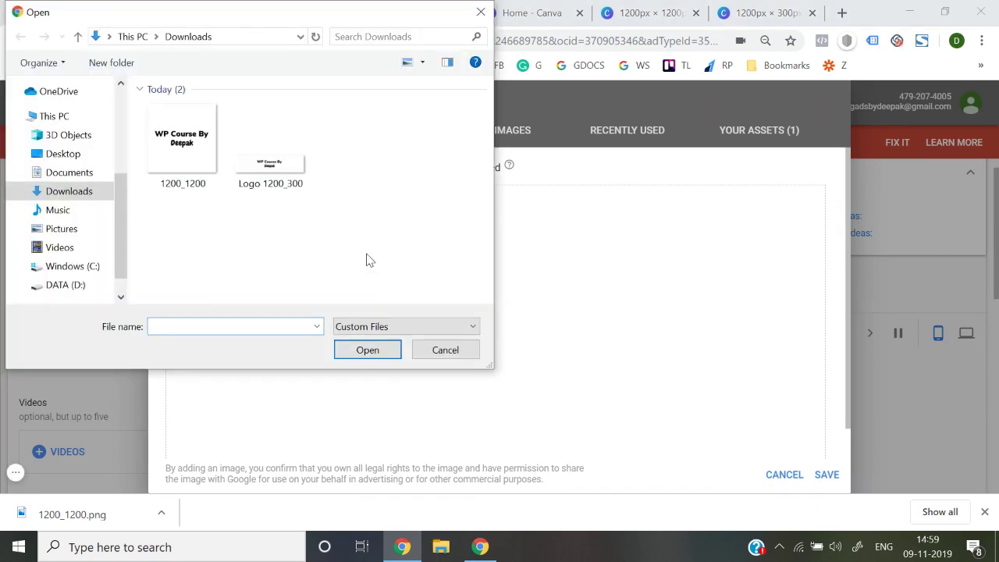
pyautogui.doubleClick(181, 173)
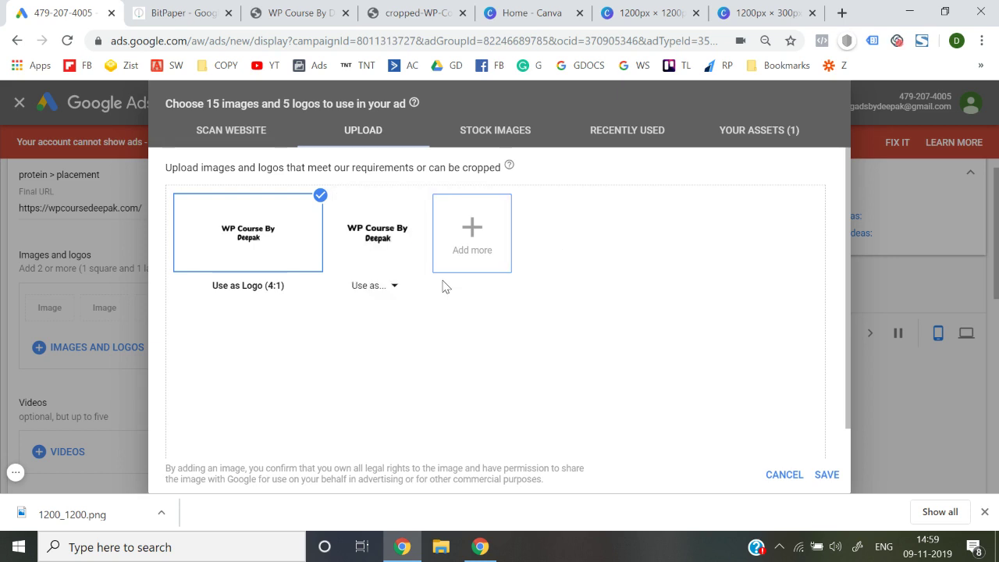
# Step: Use the uploaded square image as a 1:1 logo, save the ad's logo selection and dismiss the browser's downloads bar
pyautogui.click(392, 286)
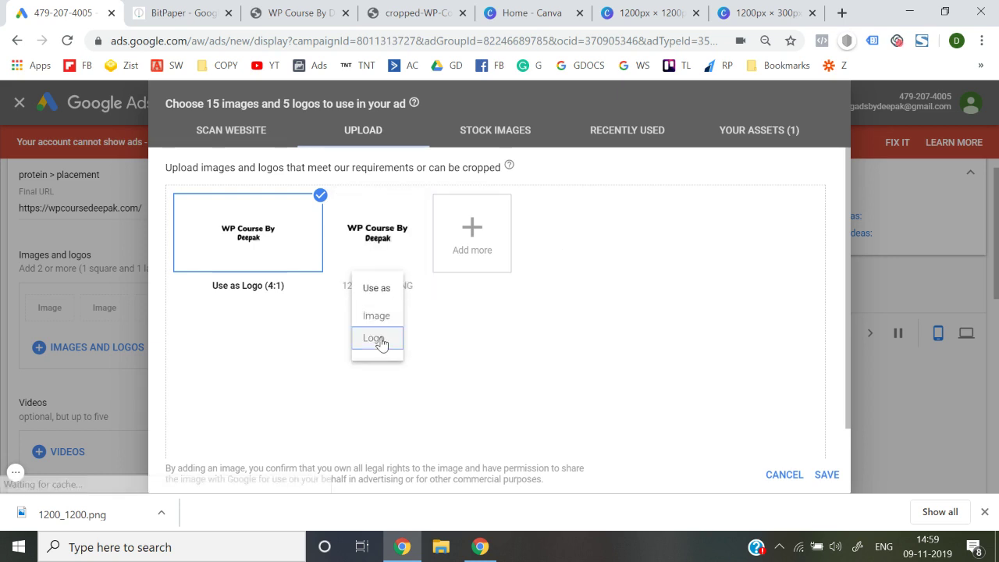
pyautogui.click(381, 340)
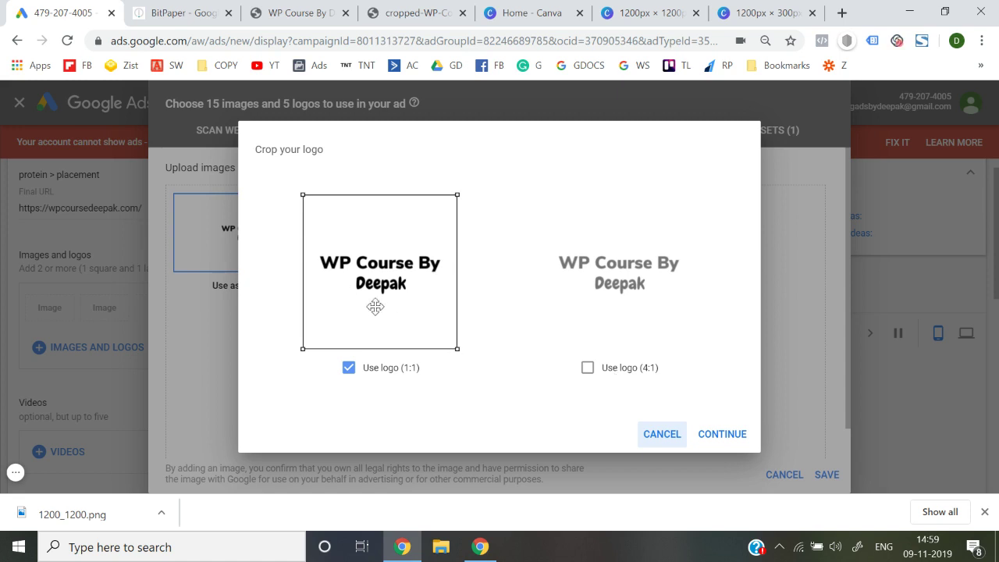
pyautogui.click(713, 435)
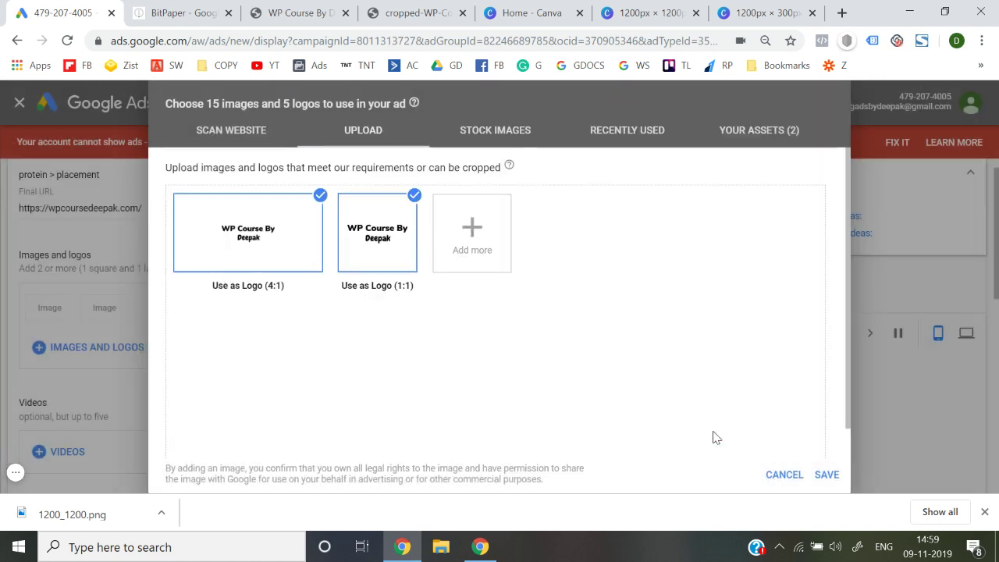
pyautogui.click(830, 476)
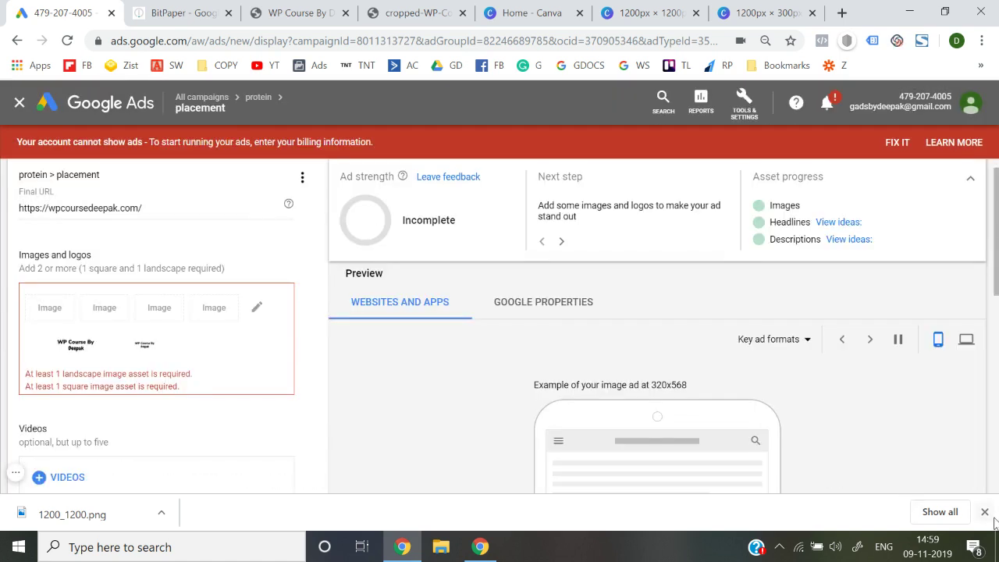
pyautogui.click(985, 512)
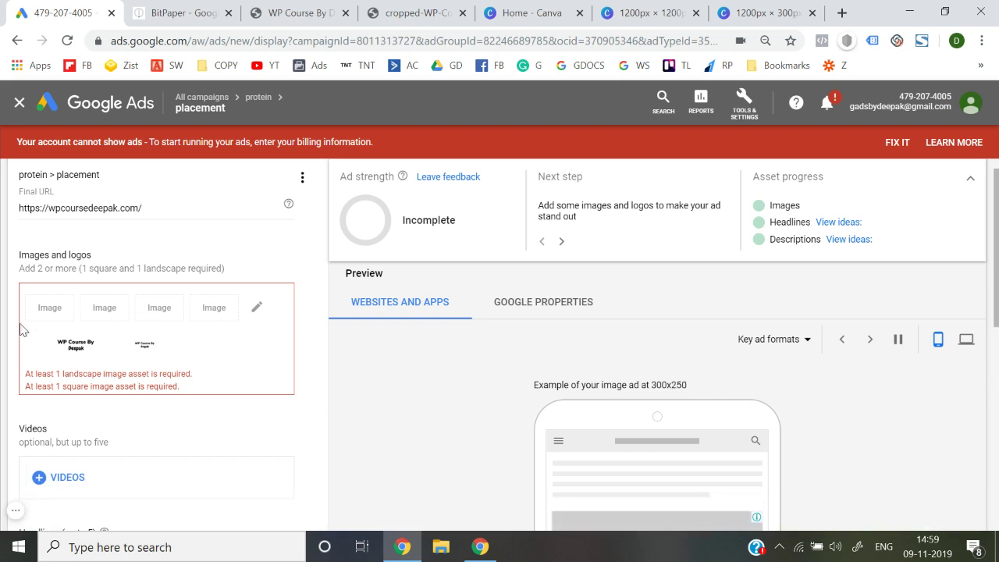
# Step: Search the stock images for "digital marketing" and add the first result as an image with landscape (1.91:1) and square (1:1) crops
pyautogui.click(257, 308)
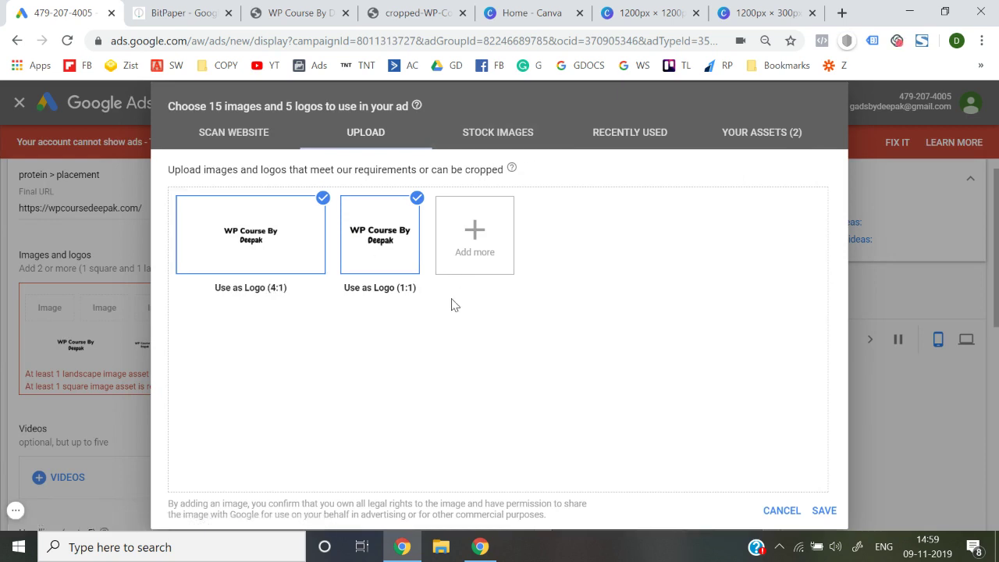
pyautogui.click(498, 133)
pyautogui.click(399, 198)
pyautogui.write('digital mar')
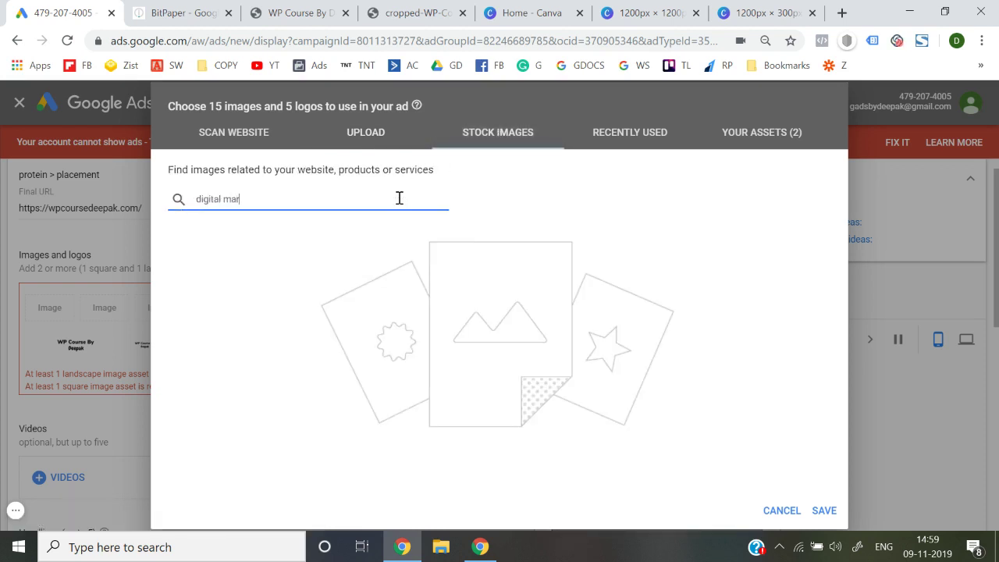
pyautogui.write('keting')
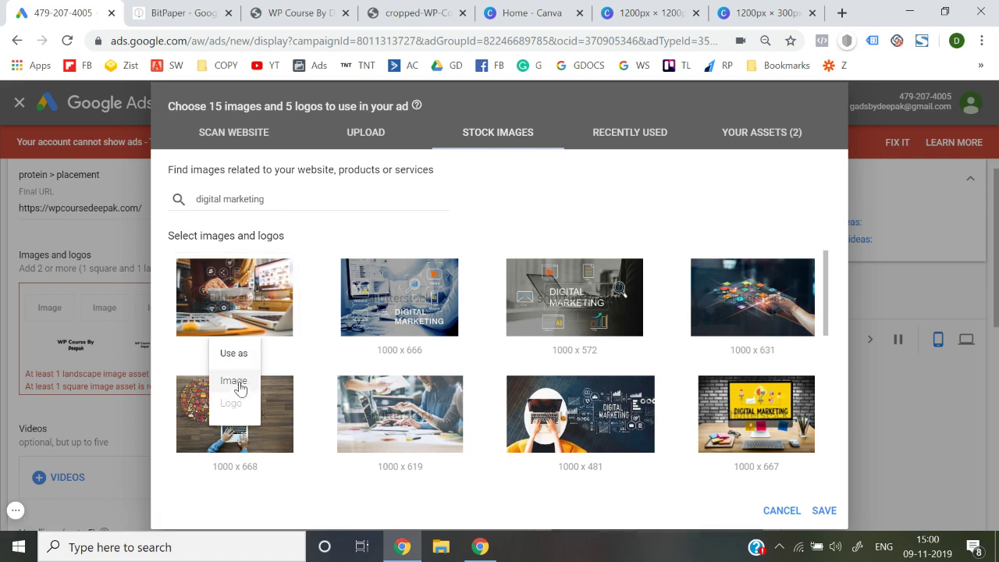
pyautogui.click(237, 386)
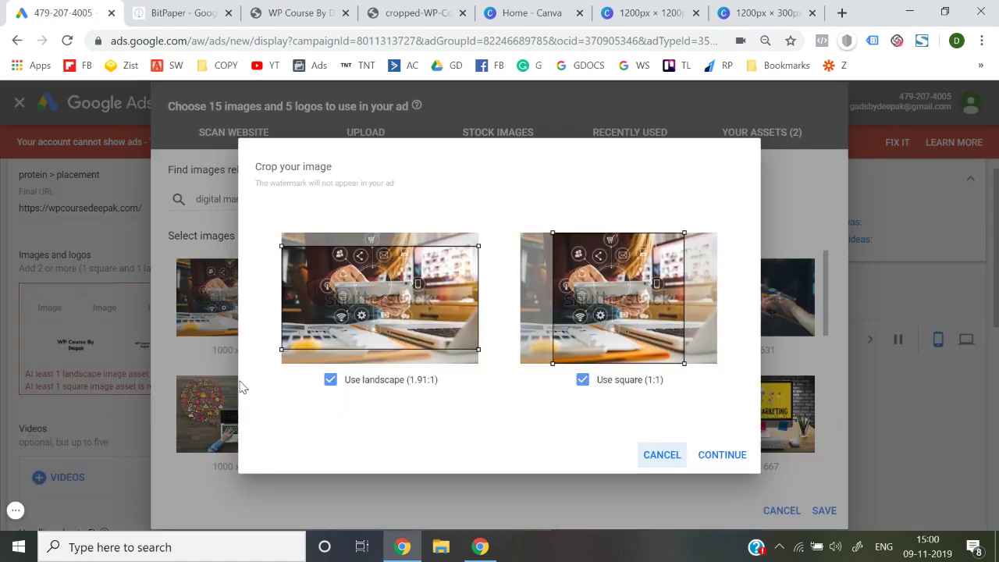
pyautogui.click(709, 460)
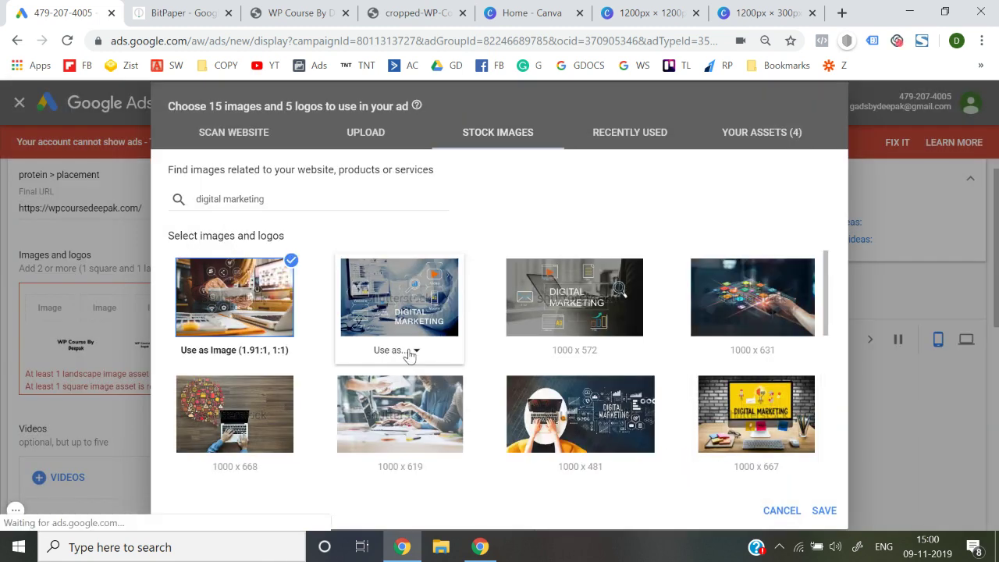
# Step: Add the second stock result in both landscape and square crops, shifting the square crop right to include the full "Digital Marketing" text
pyautogui.click(409, 353)
pyautogui.click(398, 381)
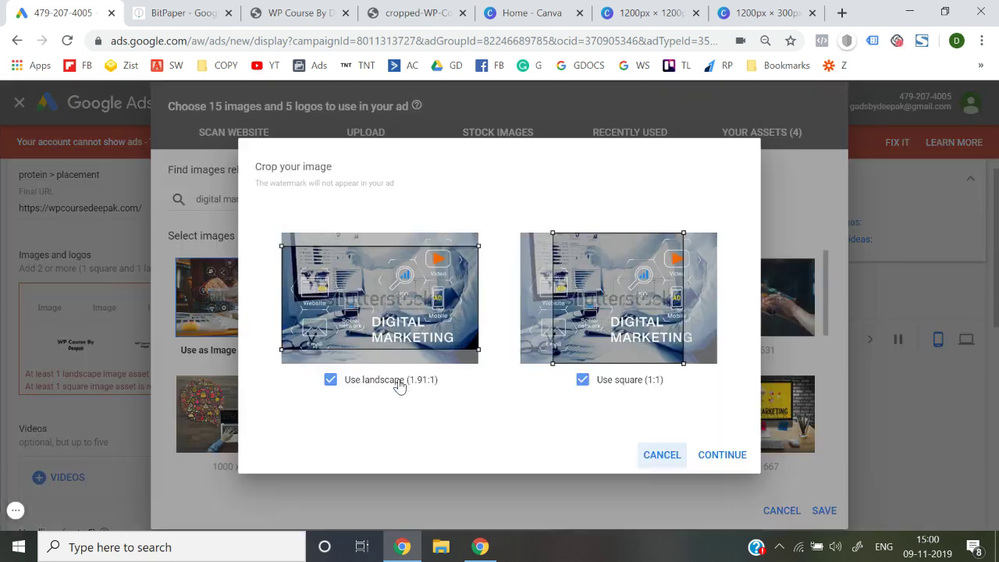
pyautogui.moveTo(593, 361); pyautogui.dragTo(617, 357)
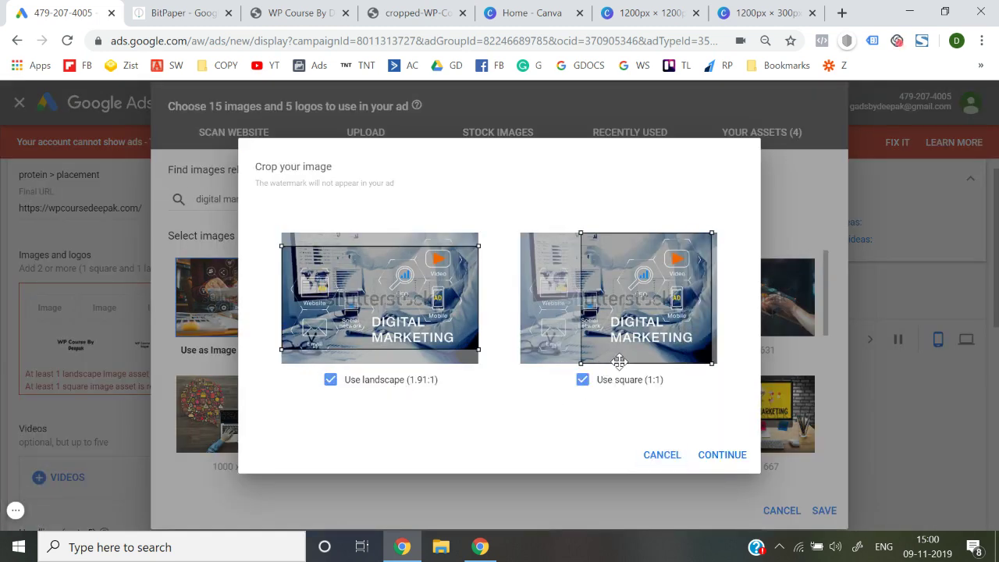
pyautogui.click(733, 453)
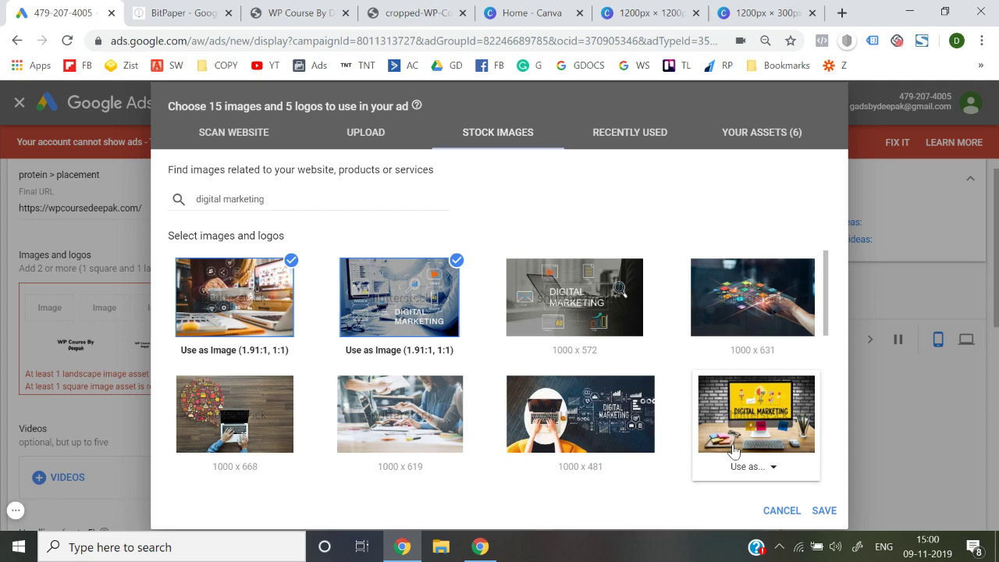
# Step: Add the stock photo of the yellow "Digital Marketing" monitor in both crops, shifting the square crop right to centre on the screen
pyautogui.scroll(-1, 633, 412)
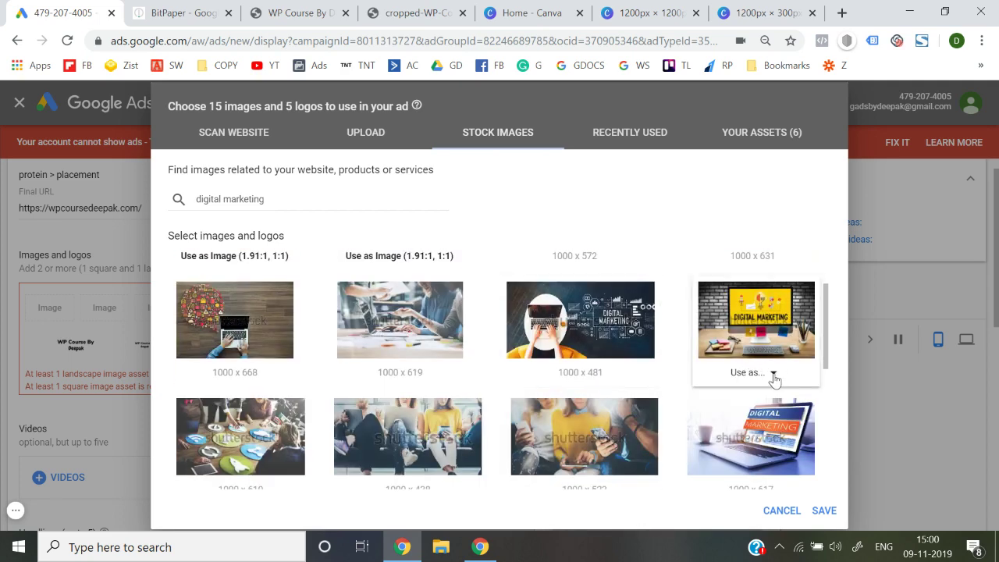
pyautogui.click(772, 373)
pyautogui.click(758, 404)
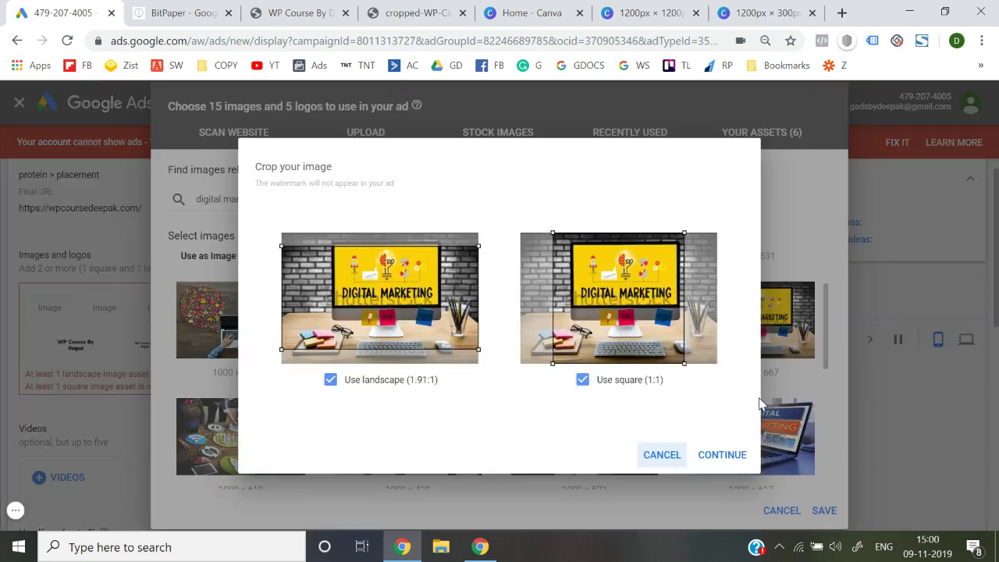
pyautogui.moveTo(638, 363); pyautogui.dragTo(648, 363)
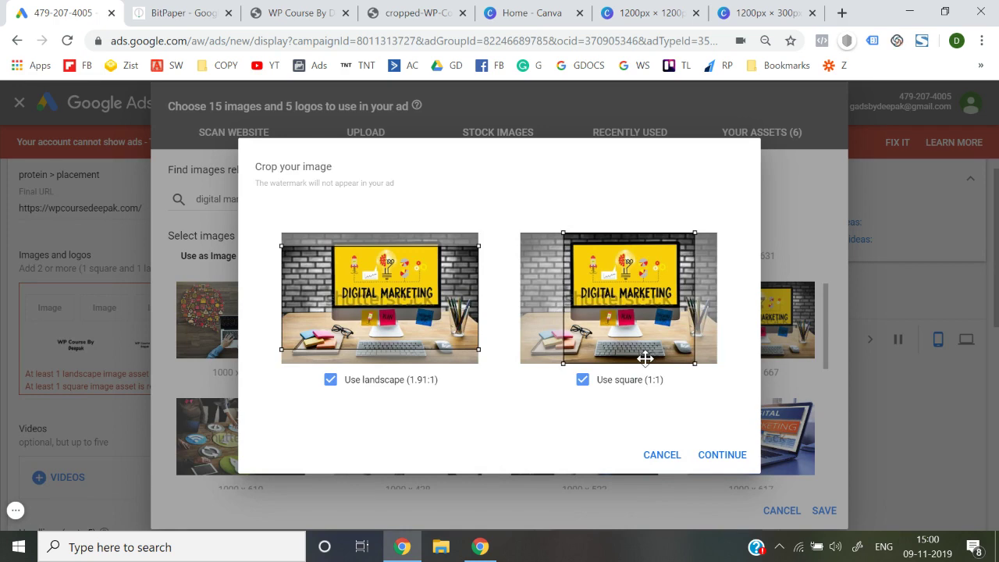
pyautogui.click(723, 455)
# Step: Add the 1000 x 487 "Digital Marketing" touchscreen stock photo in both crops, shifting its square crop slightly left, and save the image selection
pyautogui.scroll(-4, 499, 391)
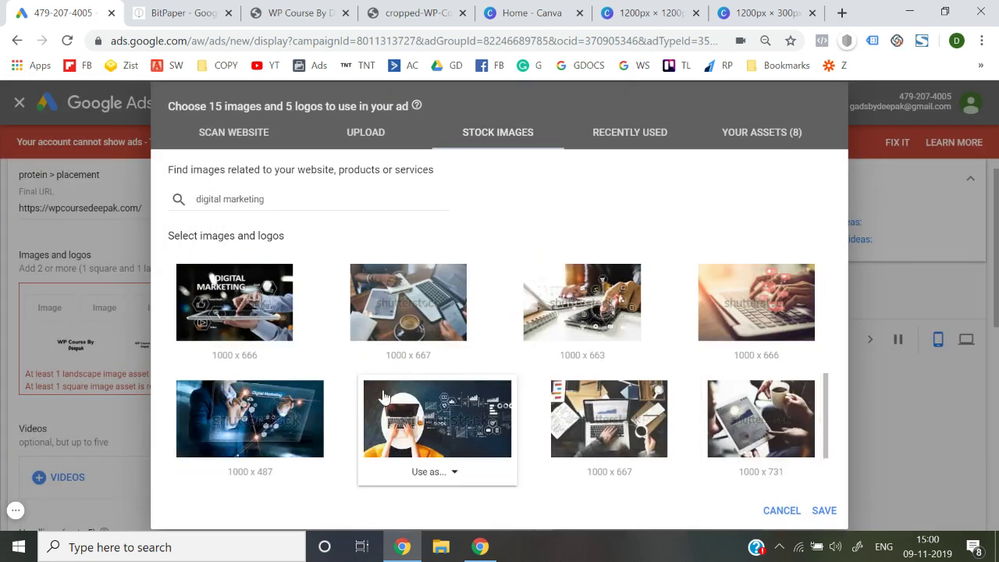
pyautogui.click(266, 387)
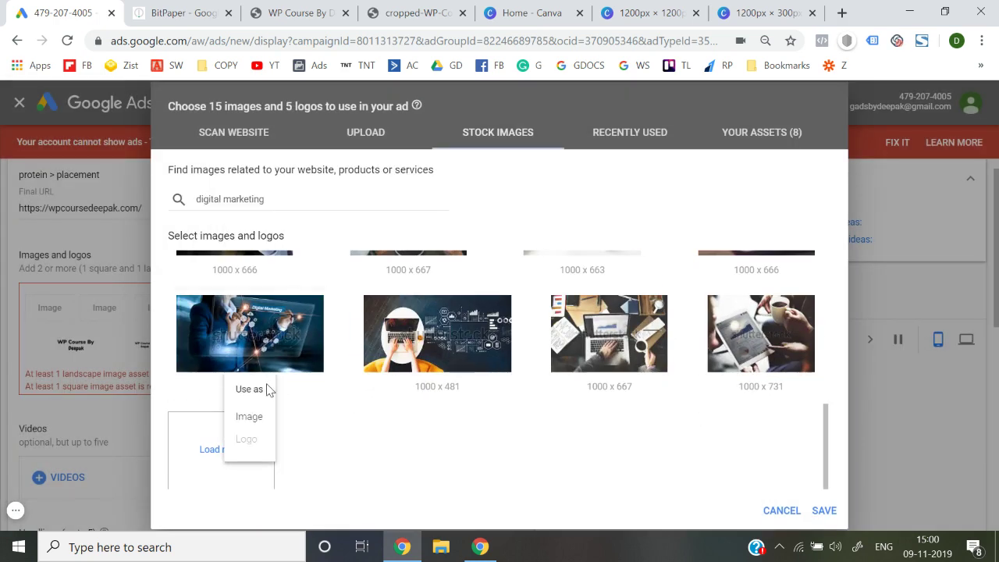
pyautogui.click(248, 418)
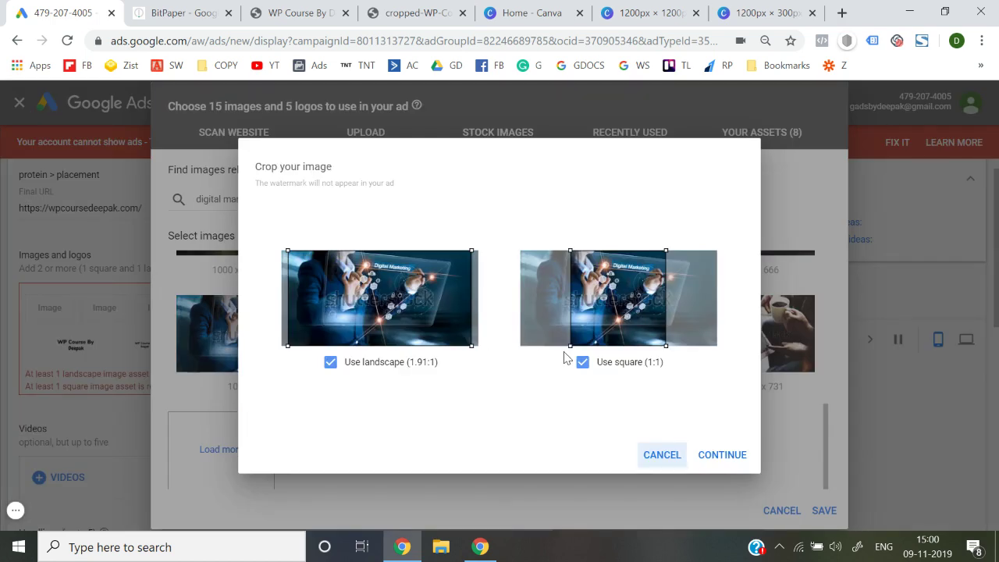
pyautogui.moveTo(622, 322); pyautogui.dragTo(610, 321)
pyautogui.click(726, 458)
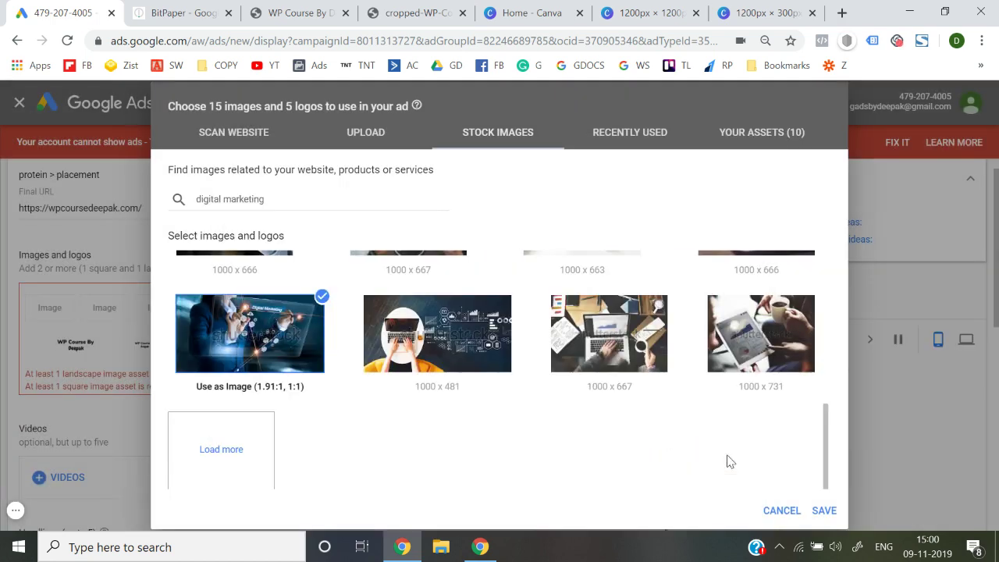
pyautogui.click(824, 510)
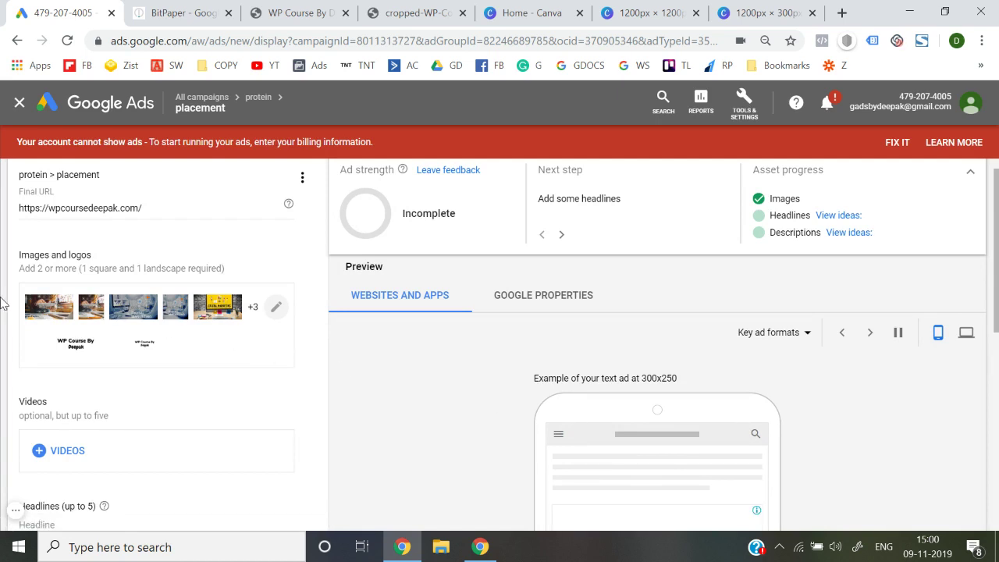
# Step: Search YouTube by the channel owner's name for ad videos and add "My Personal Advice To You ( My 2 Cents )"
pyautogui.scroll(-1, 3, 303)
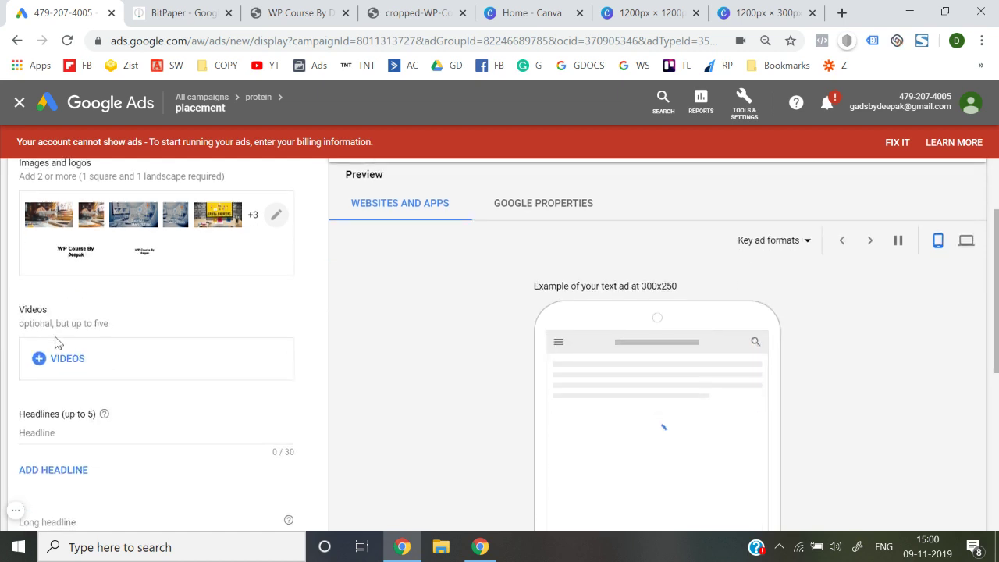
pyautogui.scroll(-1, 2, 346)
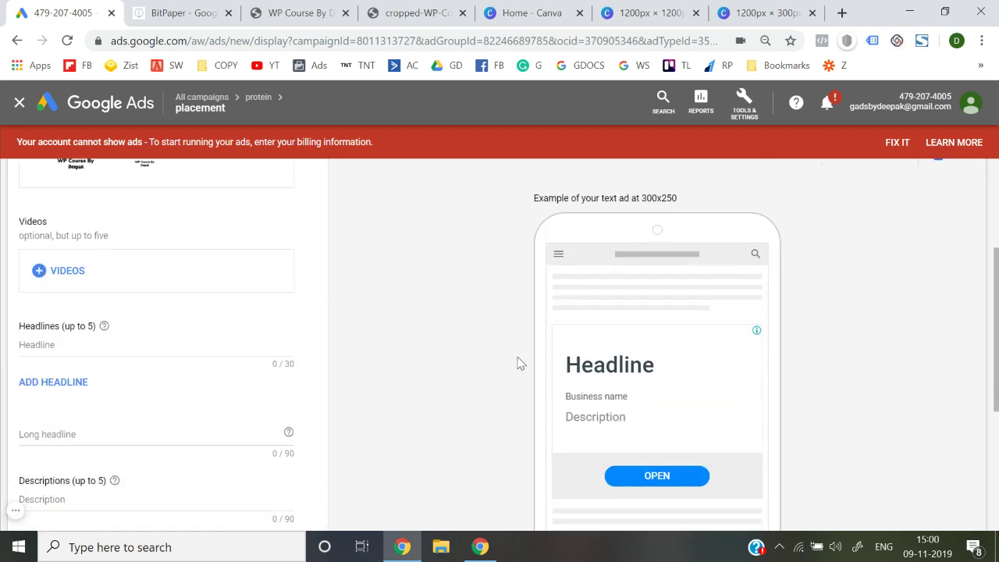
pyautogui.click(85, 279)
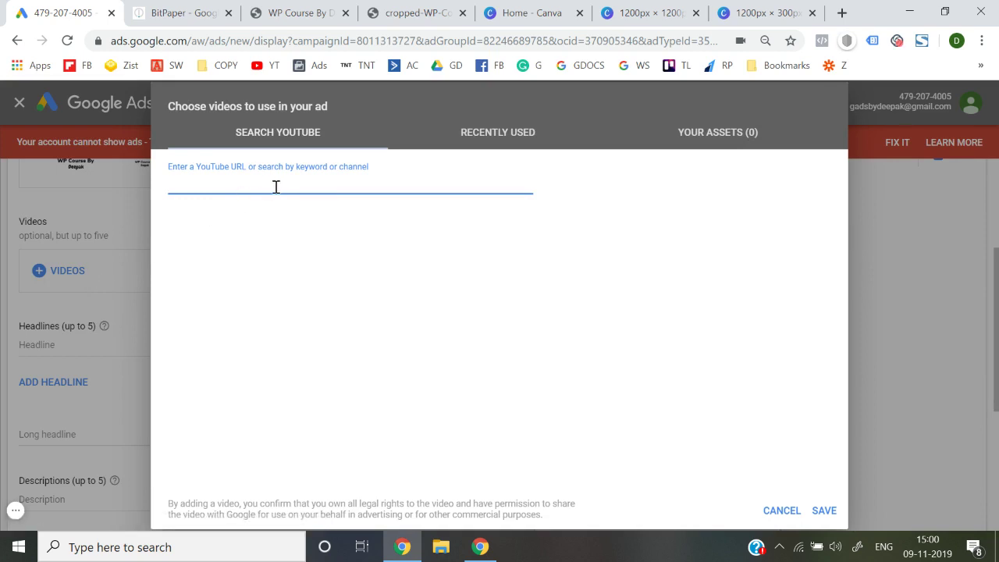
pyautogui.write('deepak singh')
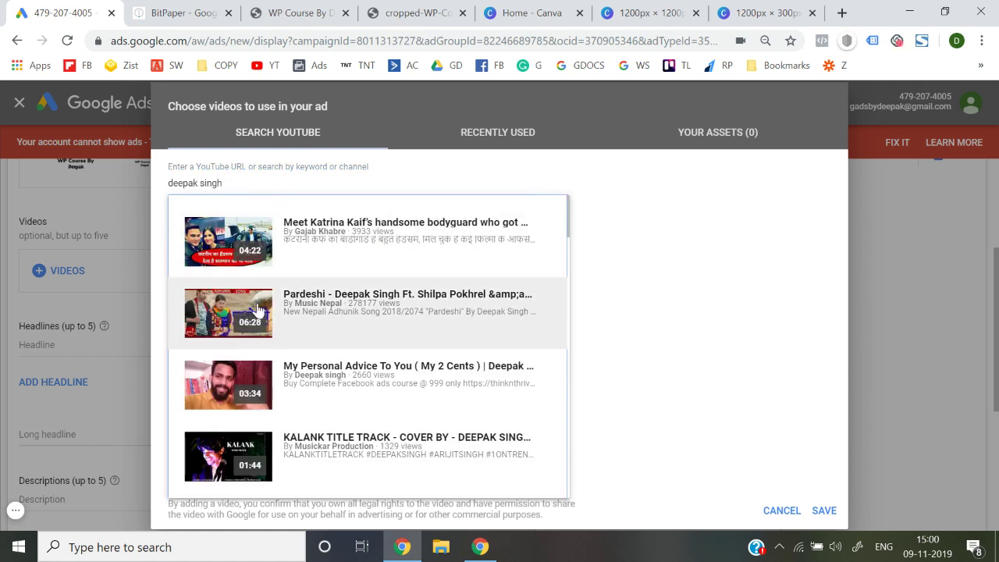
pyautogui.scroll(-1, 312, 336)
pyautogui.click(333, 358)
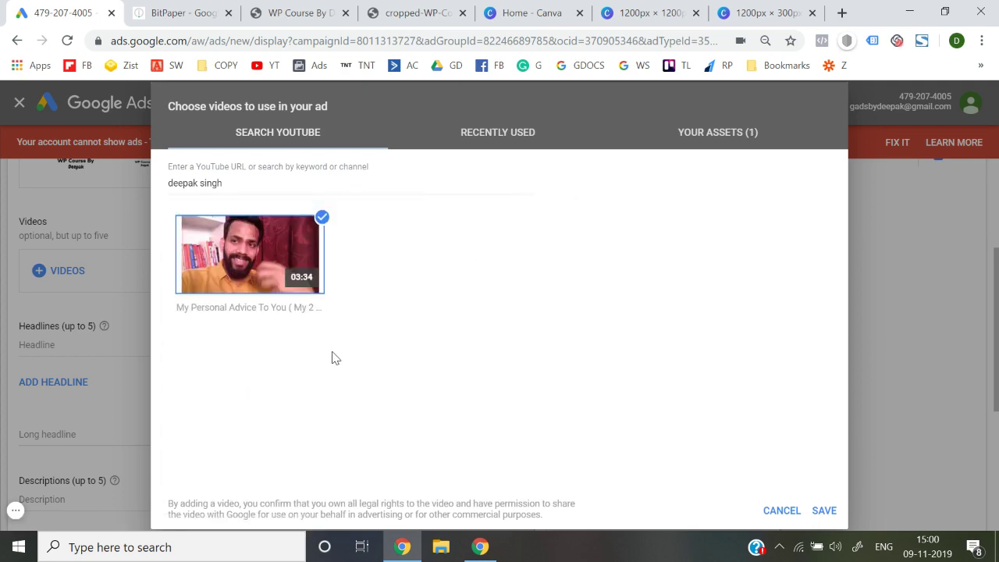
# Step: Add the "How to Promote a Web Hosting Company" video from the same YouTube search and save the video selection
pyautogui.click(269, 178)
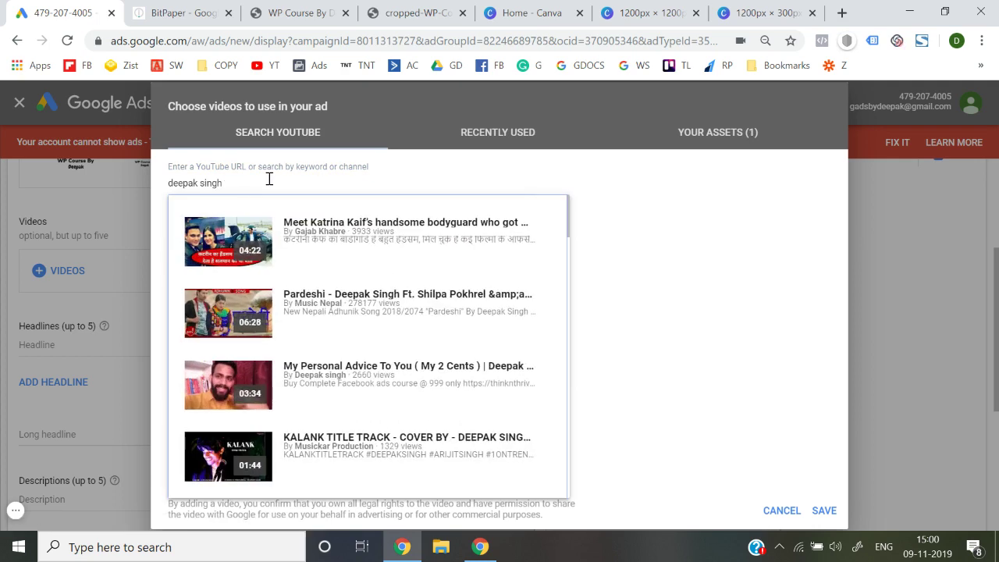
pyautogui.scroll(-5, 306, 361)
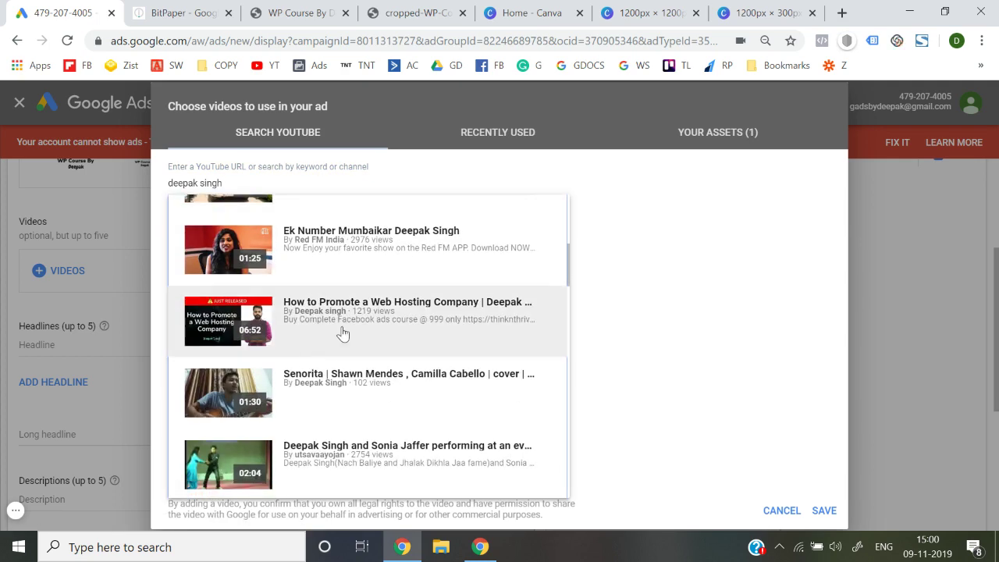
pyautogui.click(345, 314)
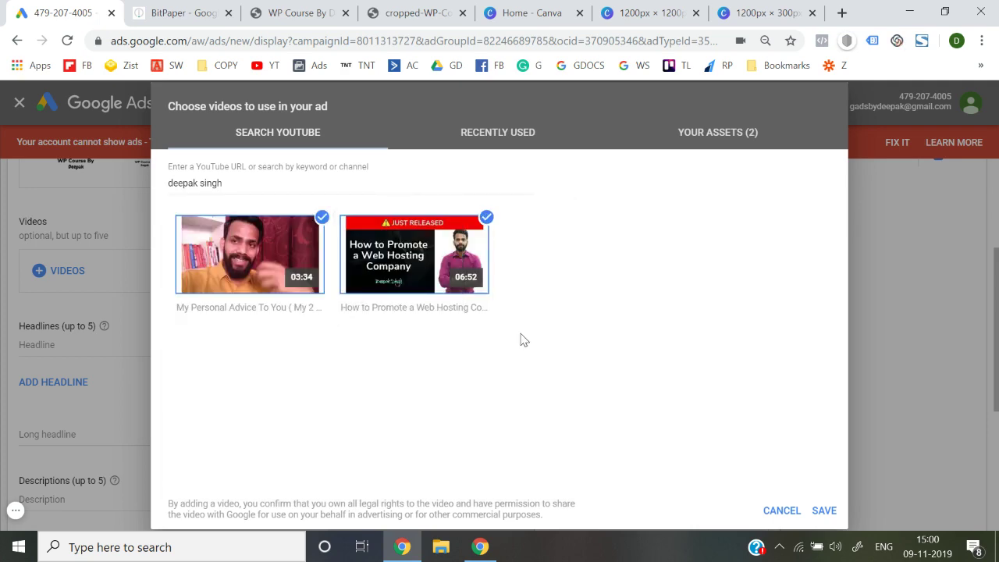
pyautogui.click(822, 510)
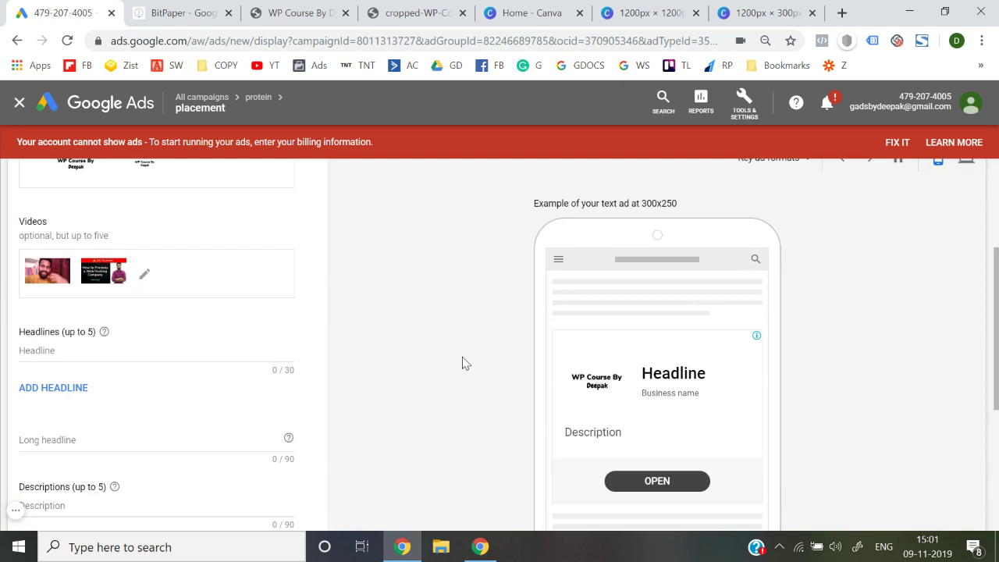
pyautogui.scroll(-1, 465, 363)
pyautogui.scroll(2, 636, 336)
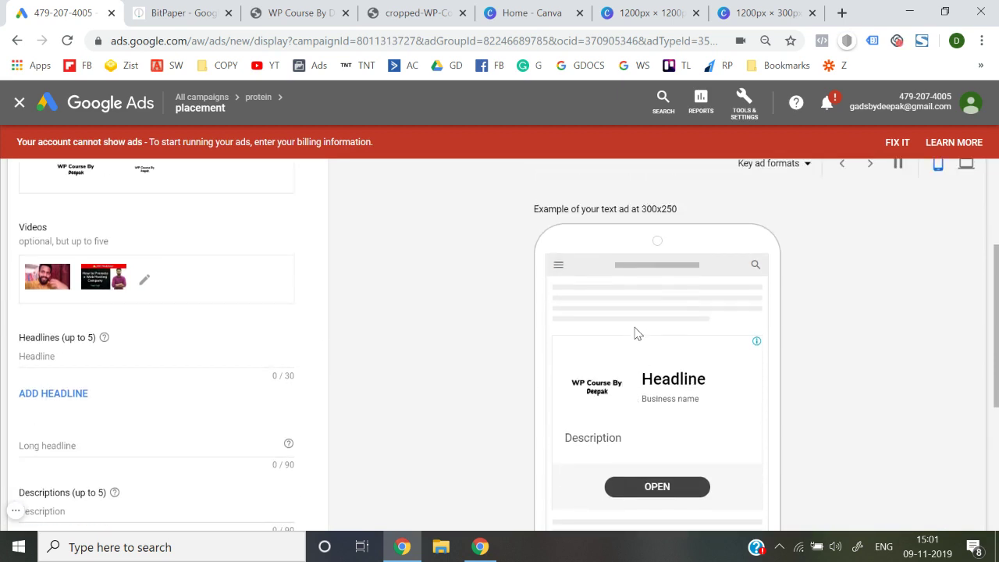
pyautogui.scroll(-1, 633, 330)
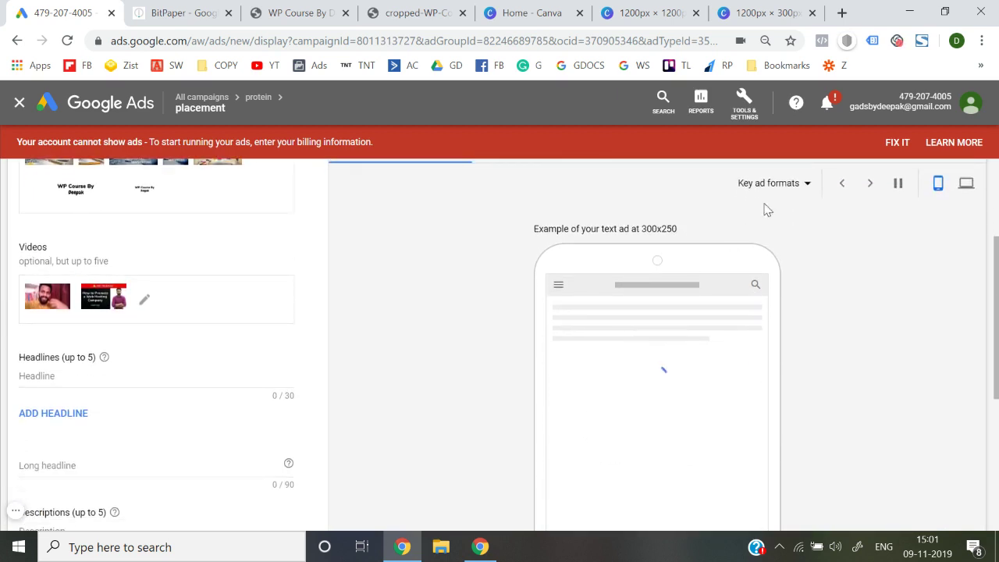
# Step: Browse the mobile previews of the key ad formats for the new ad
pyautogui.click(870, 189)
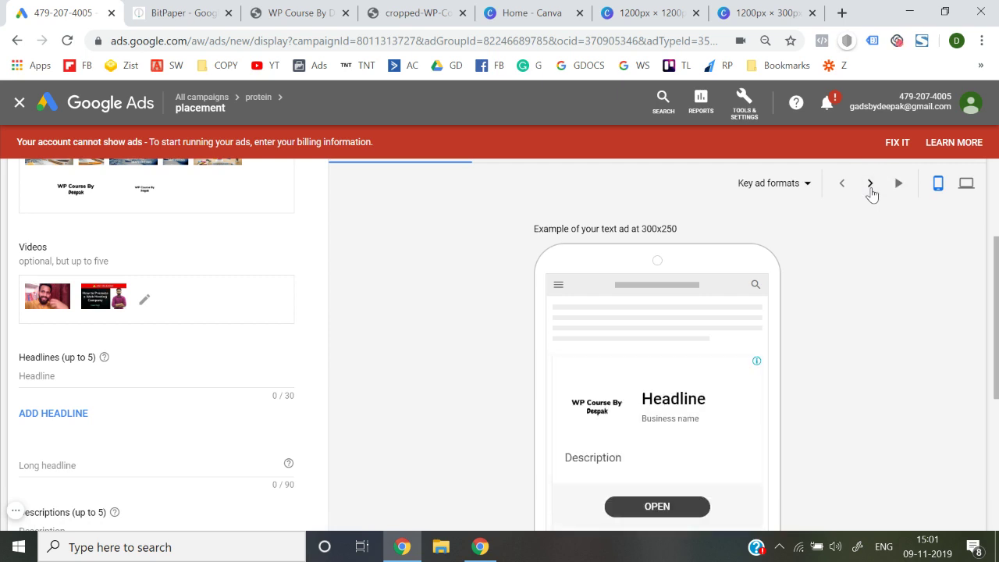
pyautogui.click(870, 186)
pyautogui.click(870, 185)
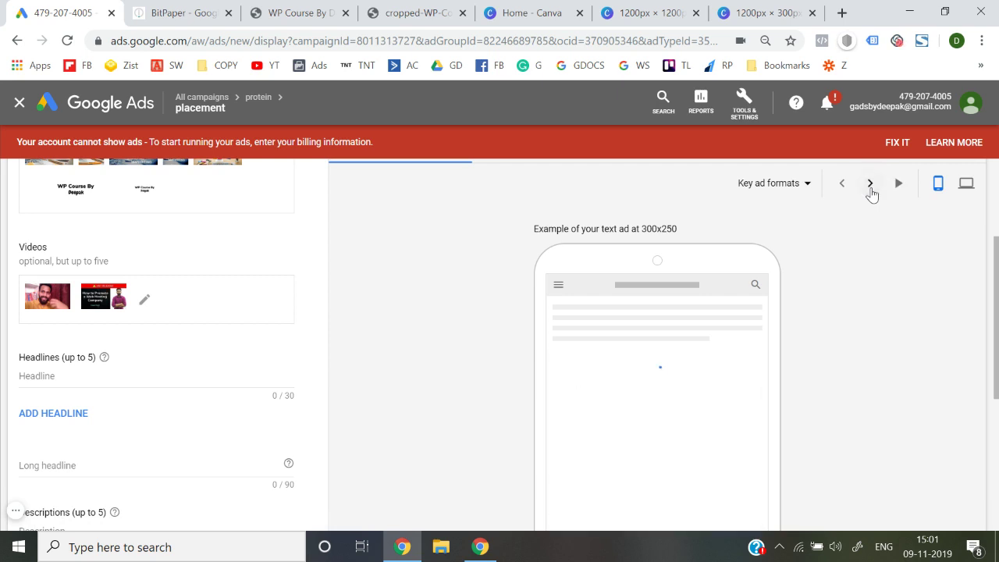
pyautogui.click(871, 187)
pyautogui.click(870, 187)
pyautogui.click(870, 187)
pyautogui.click(871, 187)
pyautogui.scroll(-1, 388, 330)
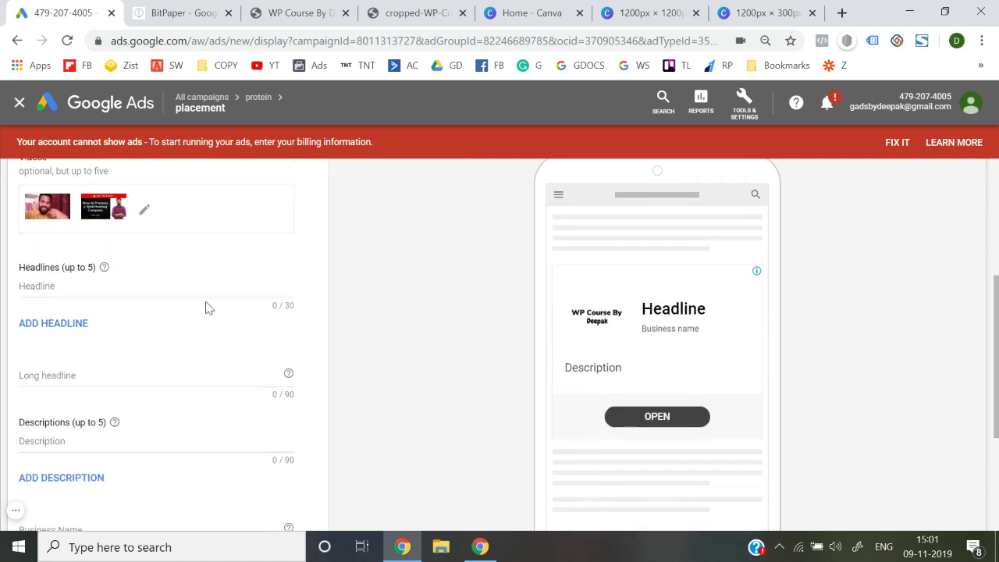
pyautogui.click(153, 286)
pyautogui.write('Become A')
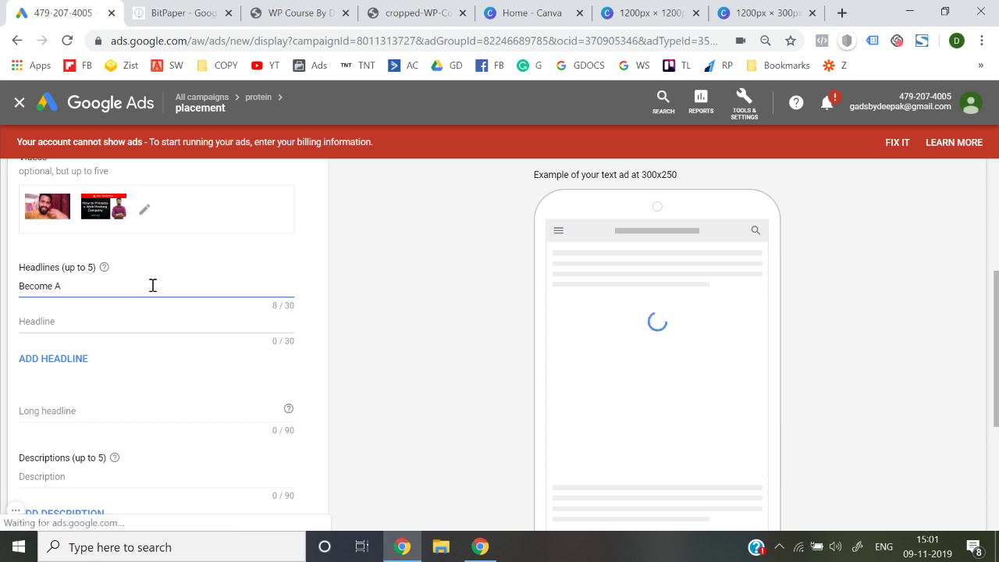
pyautogui.write(' Facebook')
pyautogui.press('BackSpace')
pyautogui.press('BackSpace')
pyautogui.press('BackSpace')
pyautogui.press('BackSpace')
pyautogui.press('BackSpace')
pyautogui.press('BackSpace')
pyautogui.press('BackSpace')
pyautogui.press('BackSpace')
pyautogui.press('BackSpace')
pyautogui.press('BackSpace')
pyautogui.write('P')
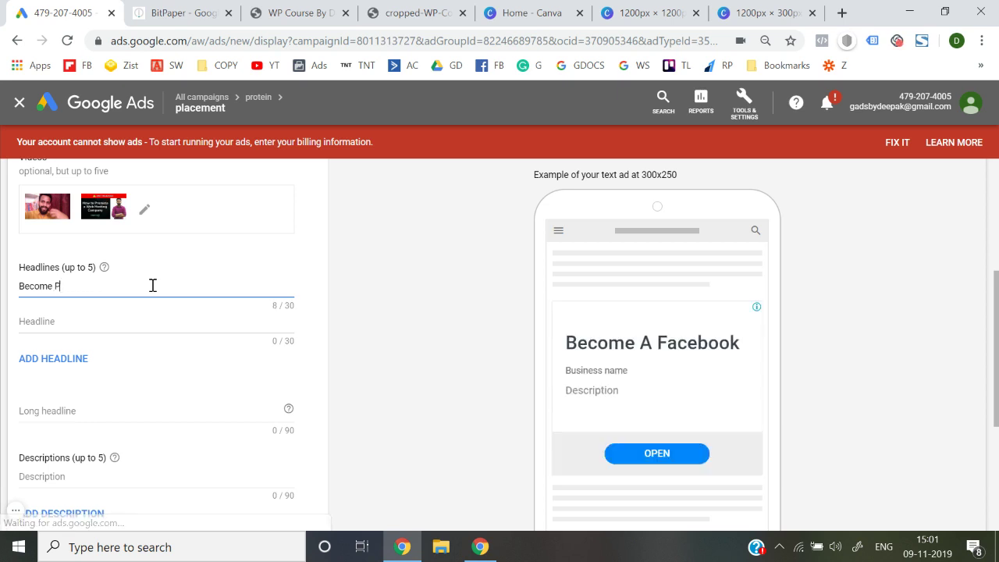
pyautogui.write('aid ads pro i')
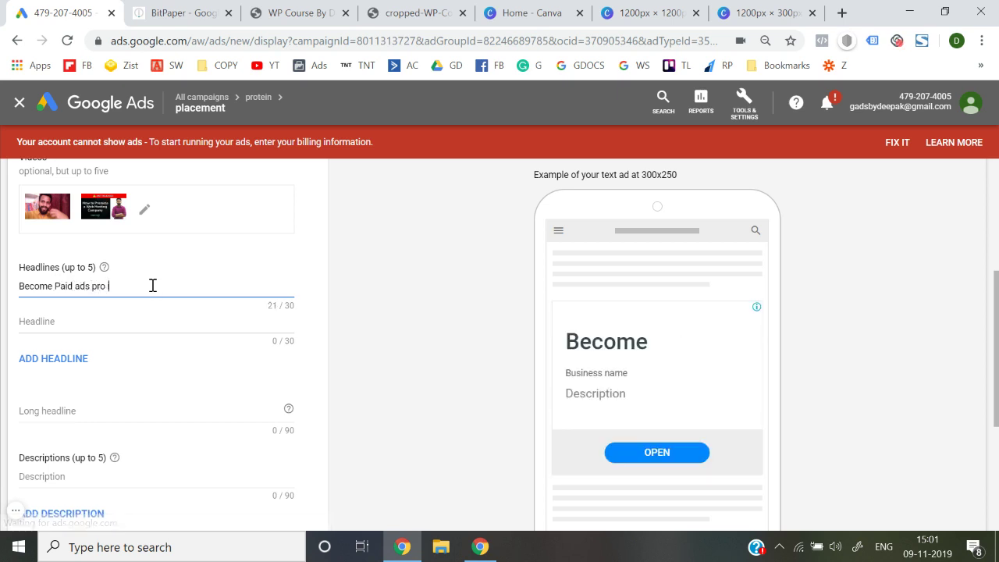
pyautogui.write('n 100 Days')
pyautogui.press('BackSpace')
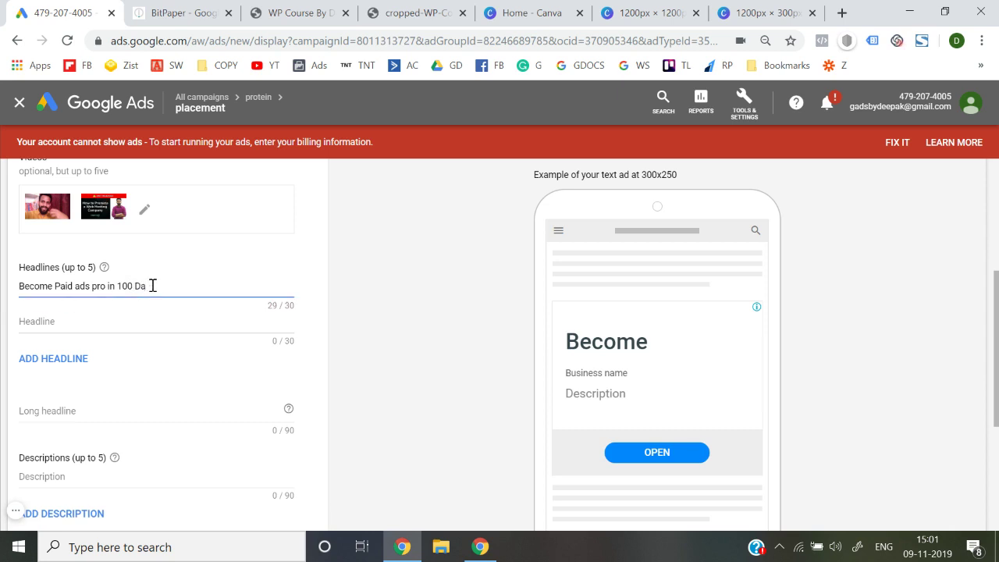
pyautogui.press('BackSpace')
pyautogui.press('BackSpace')
pyautogui.press('BackSpace')
pyautogui.press('BackSpace')
pyautogui.press('BackSpace')
pyautogui.press('BackSpace')
pyautogui.press('BackSpace')
pyautogui.press('BackSpace')
pyautogui.press('BackSpace')
pyautogui.press('BackSpace')
pyautogui.press('BackSpace')
pyautogui.press('BackSpace')
pyautogui.press('BackSpace')
pyautogui.press('BackSpace')
pyautogui.press('BackSpace')
pyautogui.press('BackSpace')
pyautogui.press('BackSpace')
pyautogui.press('BackSpace')
pyautogui.press('BackSpace')
pyautogui.press('BackSpace')
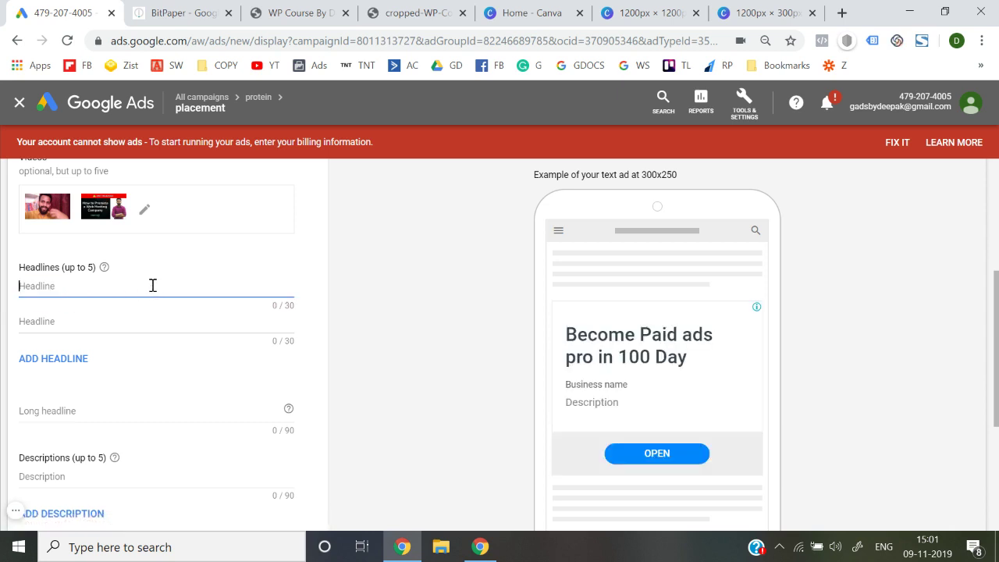
# Step: Enter "Learn Paid Ads." as the first headline and "100 Videos - 1 Video per day" as the second
pyautogui.write('Learn Paid')
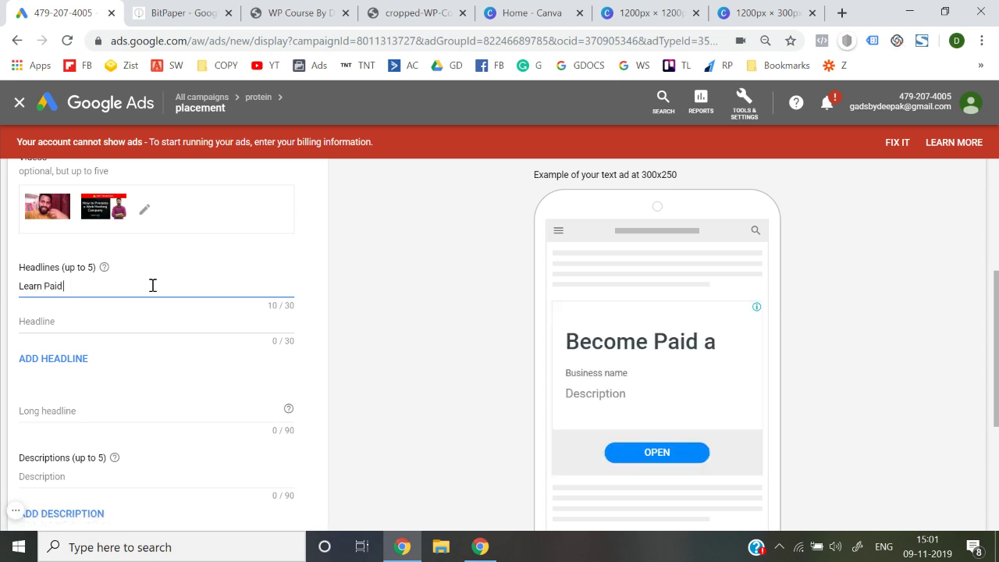
pyautogui.write(' Ads.')
pyautogui.click(125, 334)
pyautogui.write('1')
pyautogui.press('BackSpace')
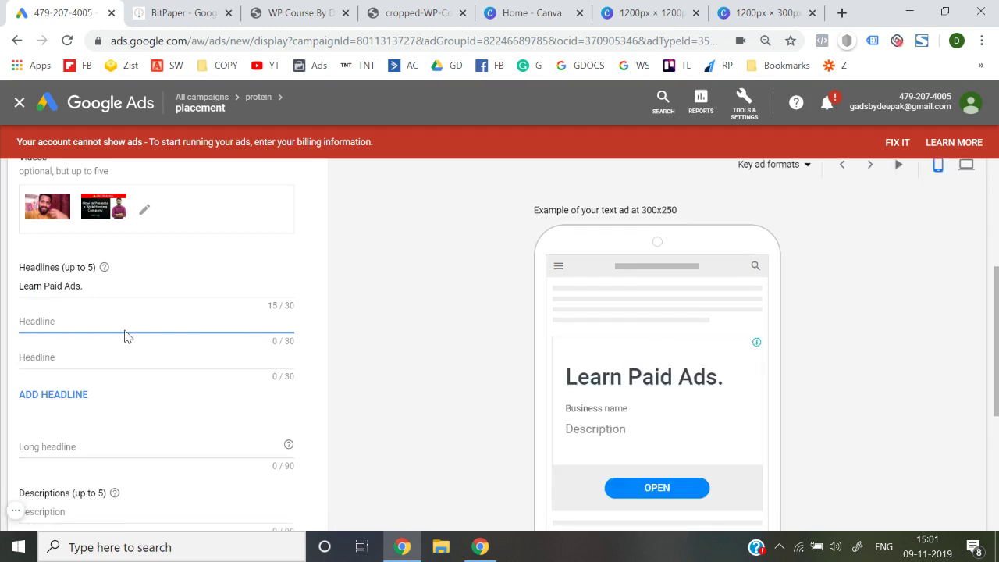
pyautogui.write('100 Videos - 1 Vide')
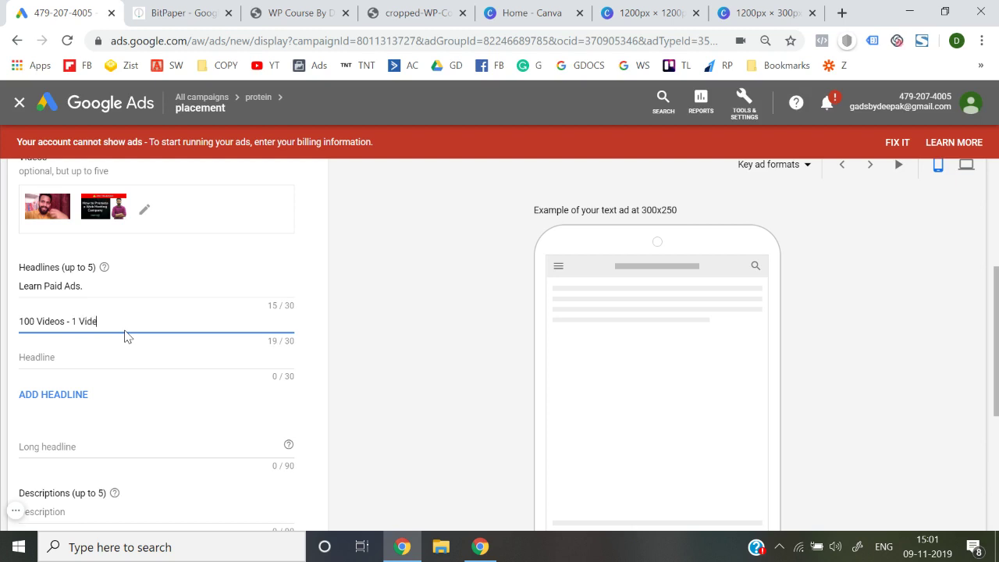
pyautogui.write('per day')
# Step: Enter "Become A pro in 100 Days" as the third headline and leave the fourth one empty
pyautogui.click(108, 352)
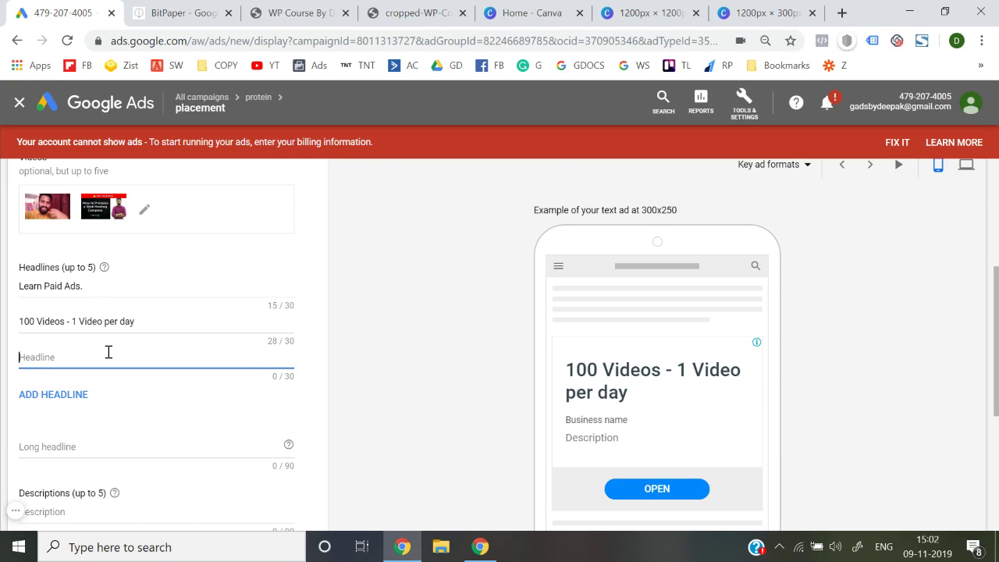
pyautogui.write('Be')
pyautogui.press('BackSpace')
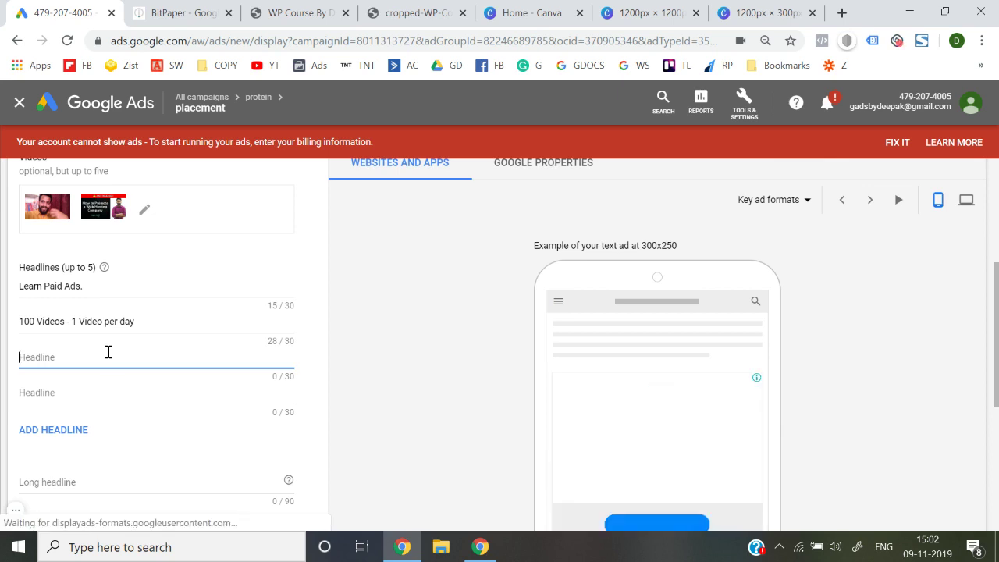
pyautogui.write('Become')
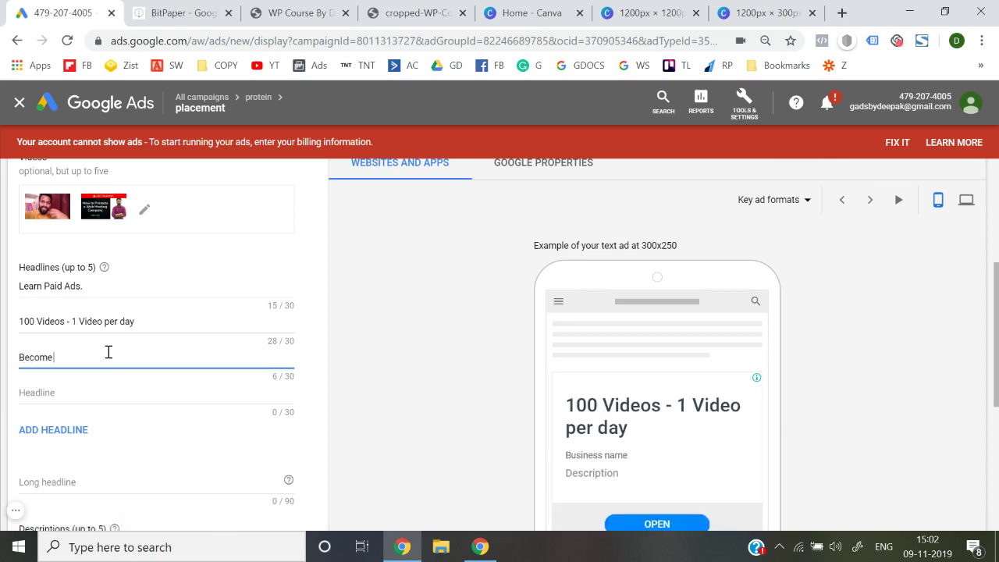
pyautogui.write(' A pro in 100 Days')
pyautogui.scroll(-1, 108, 343)
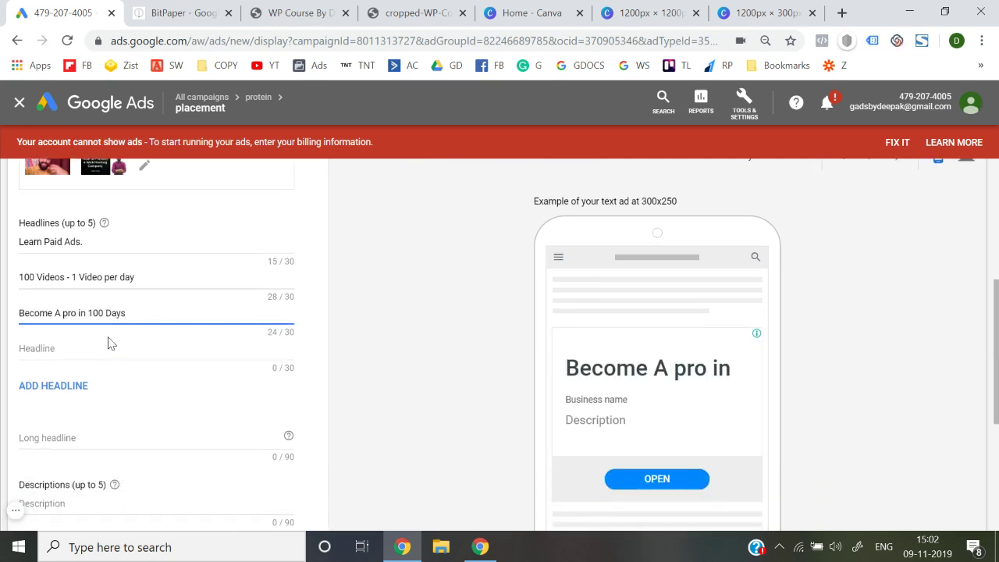
pyautogui.click(83, 351)
pyautogui.click(2, 388)
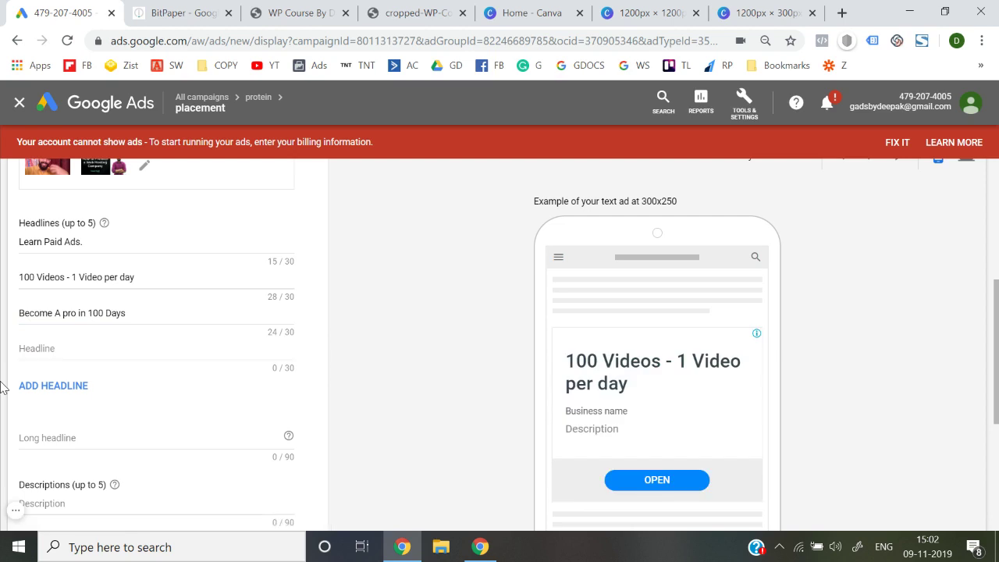
# Step: Enter the long headline "This Paid ads course is turning noobs into a pro. Enroll Right Now."
pyautogui.scroll(-1, 2, 388)
pyautogui.scroll(-2, 85, 402)
pyautogui.click(99, 316)
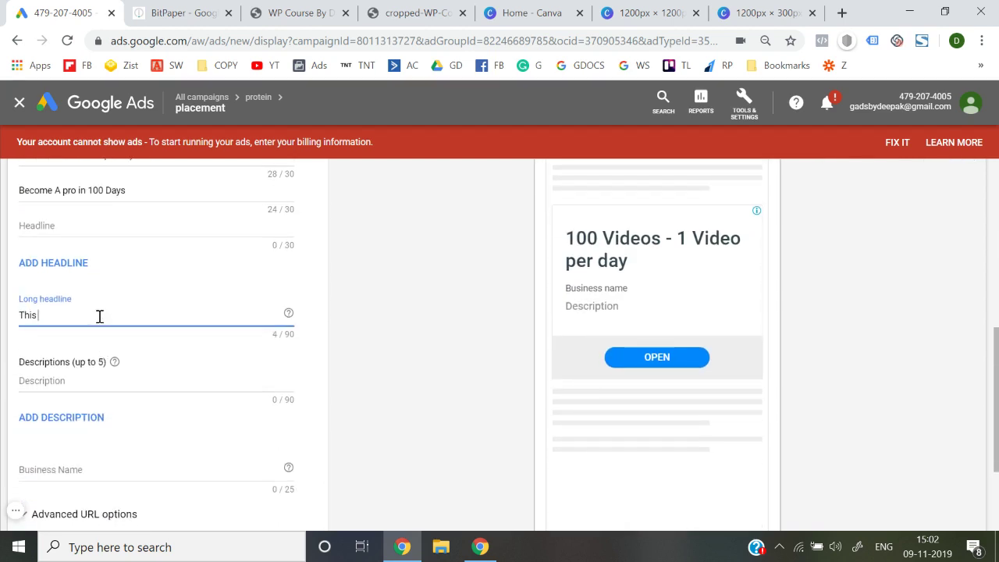
pyautogui.write('This Paid ads course is')
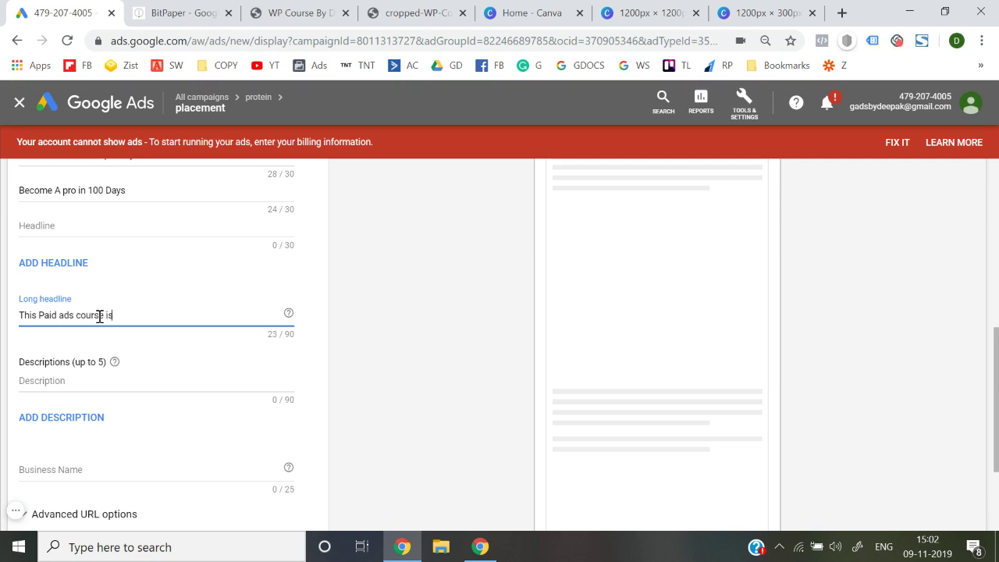
pyautogui.write(' turning noobs into')
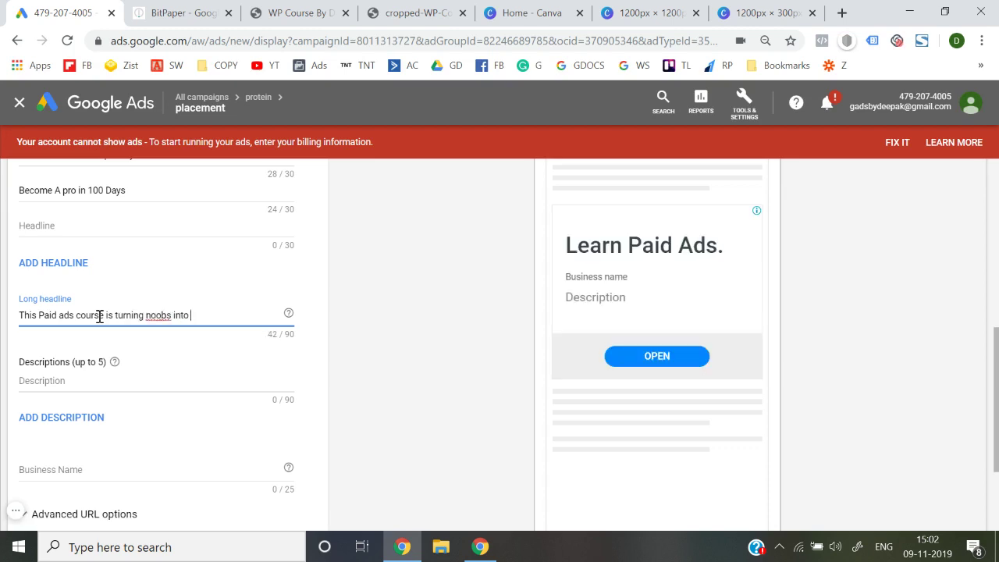
pyautogui.write(' a pro. ')
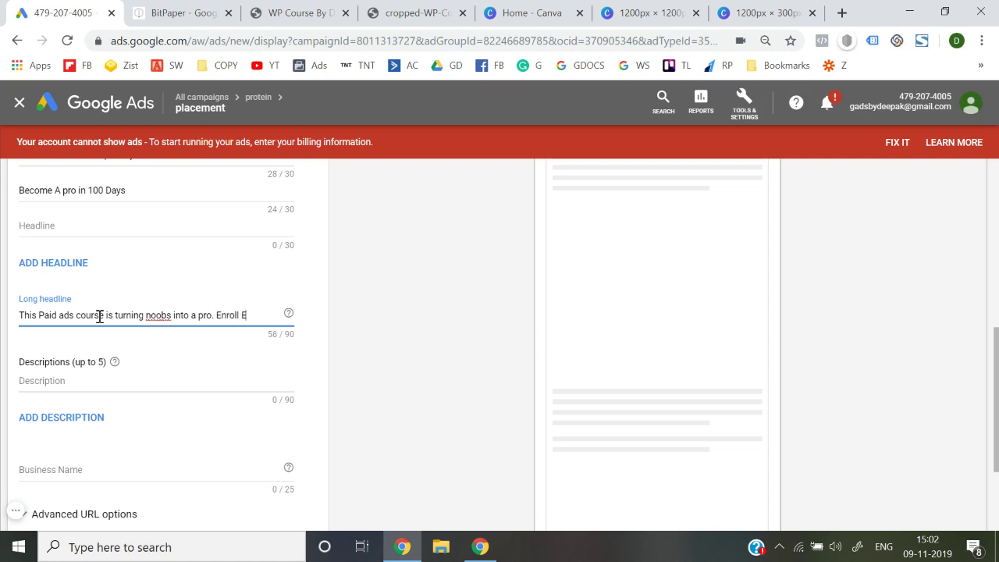
pyautogui.write('Enroll Rigit')
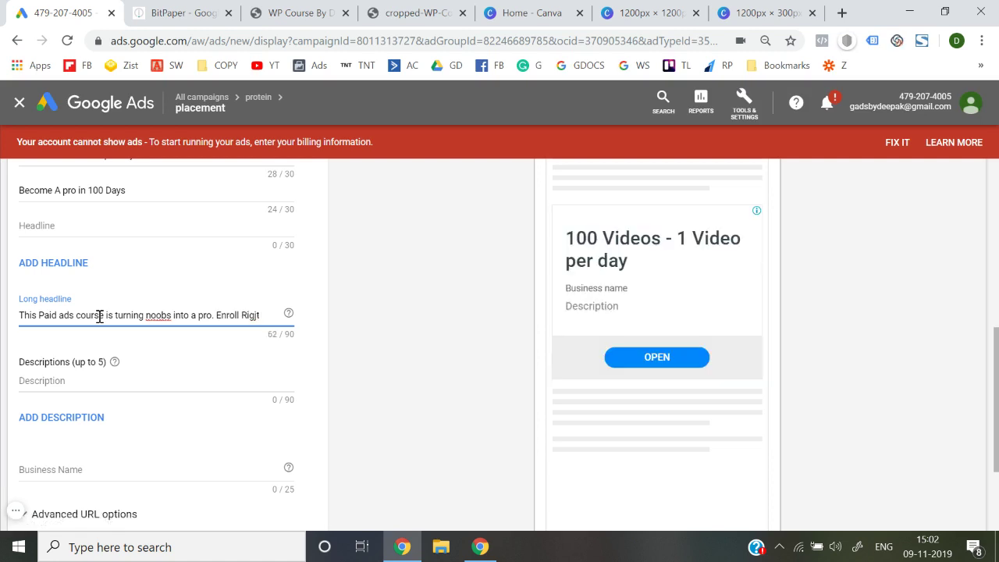
pyautogui.write('t Now.')
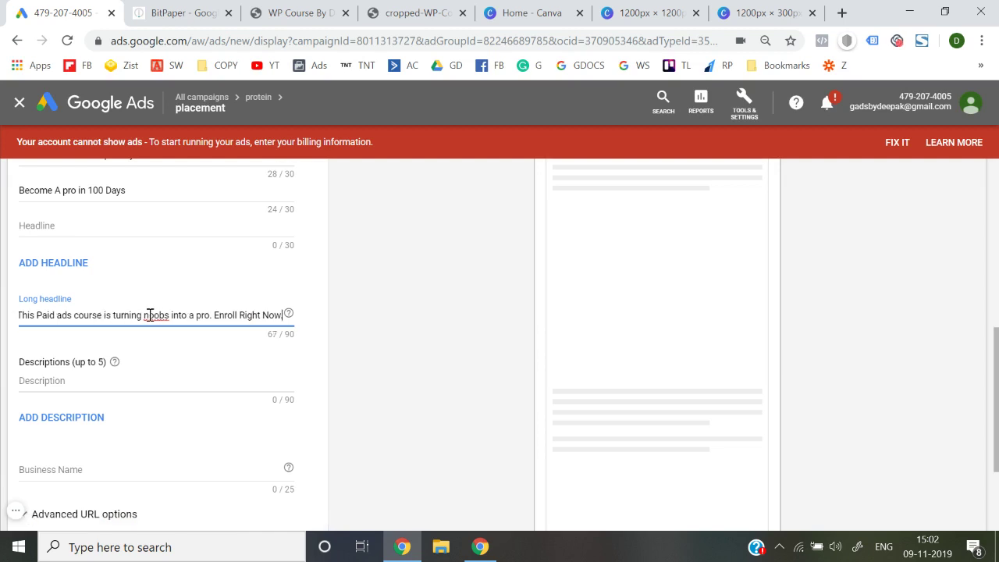
# Step: Capitalize the word "Noobs" in the long headline
pyautogui.rightClick(152, 315)
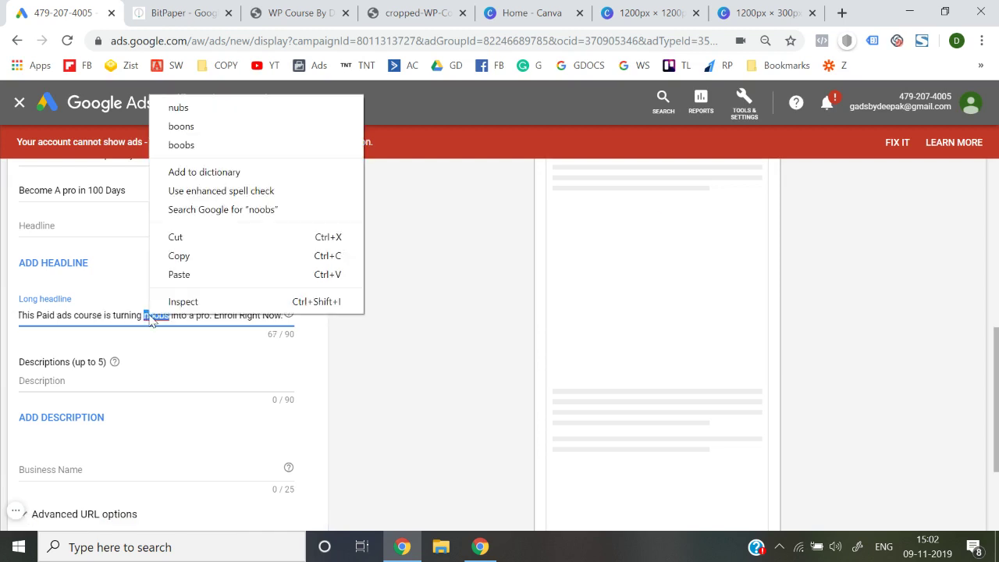
pyautogui.click(143, 315)
pyautogui.moveTo(142, 315); pyautogui.dragTo(150, 317)
pyautogui.press('BackSpace')
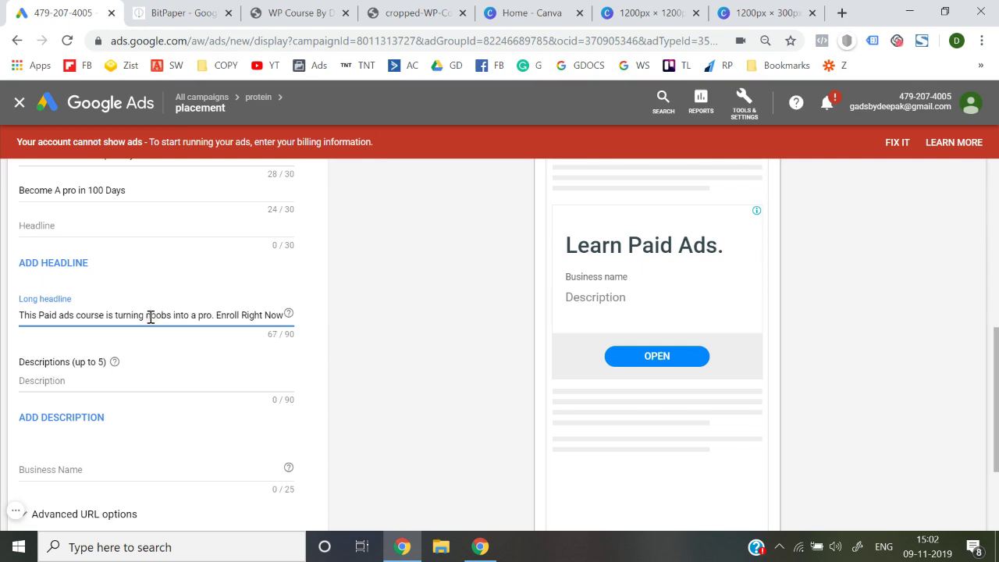
pyautogui.write('N')
pyautogui.click(8, 331)
# Step: Review the entered headlines and long headline against the mobile ad preview
pyautogui.scroll(4, 531, 345)
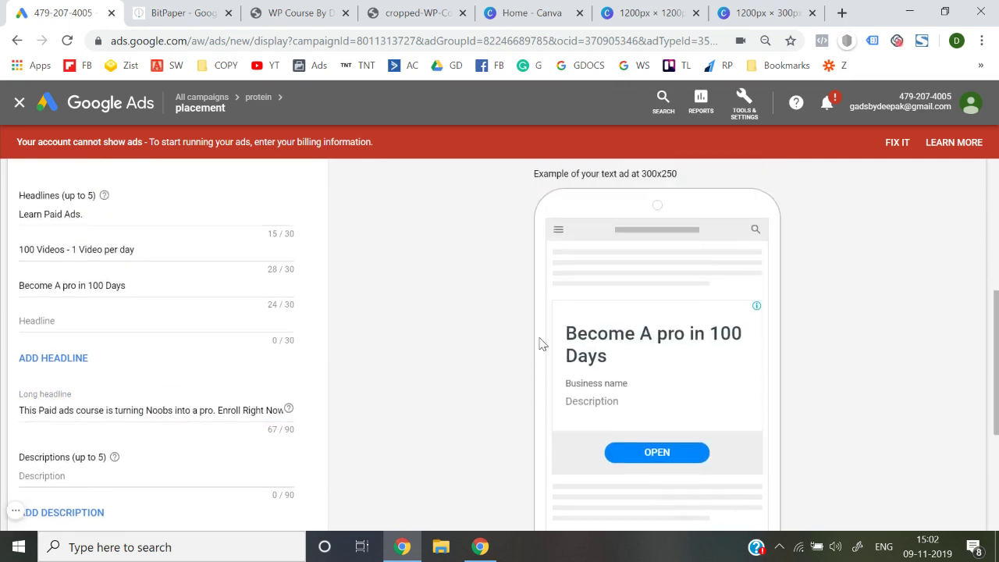
pyautogui.scroll(-3, 543, 343)
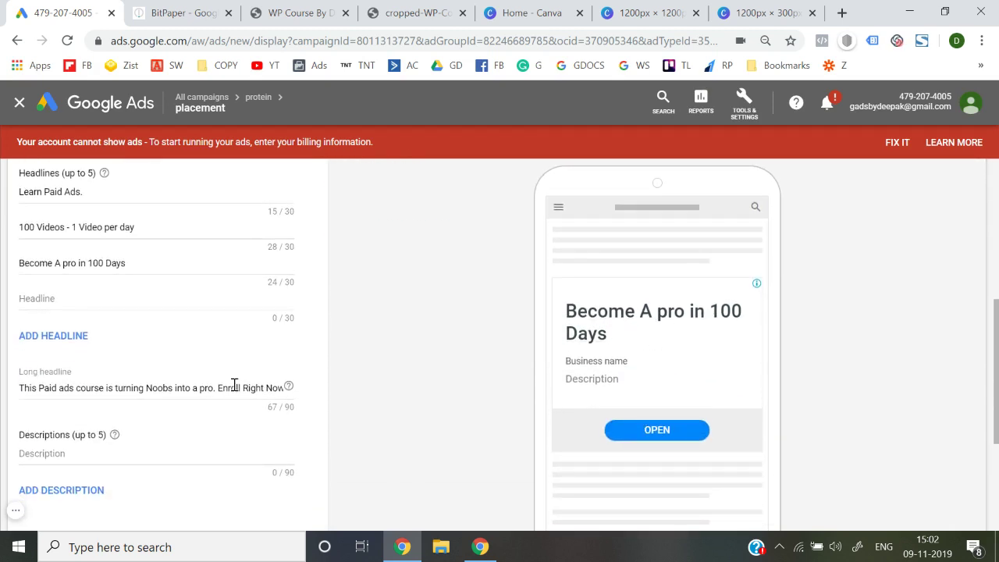
pyautogui.scroll(1, 234, 386)
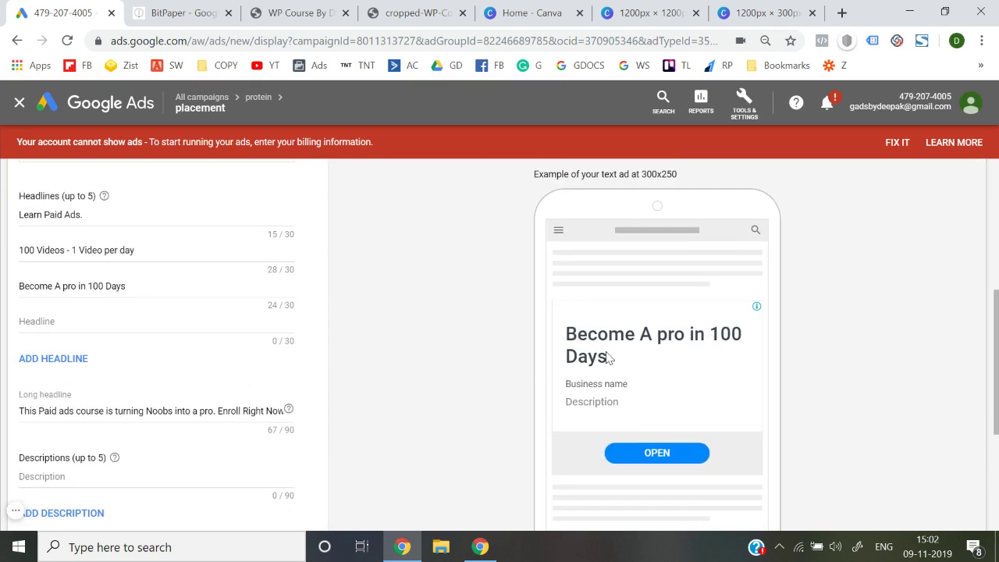
pyautogui.click(88, 321)
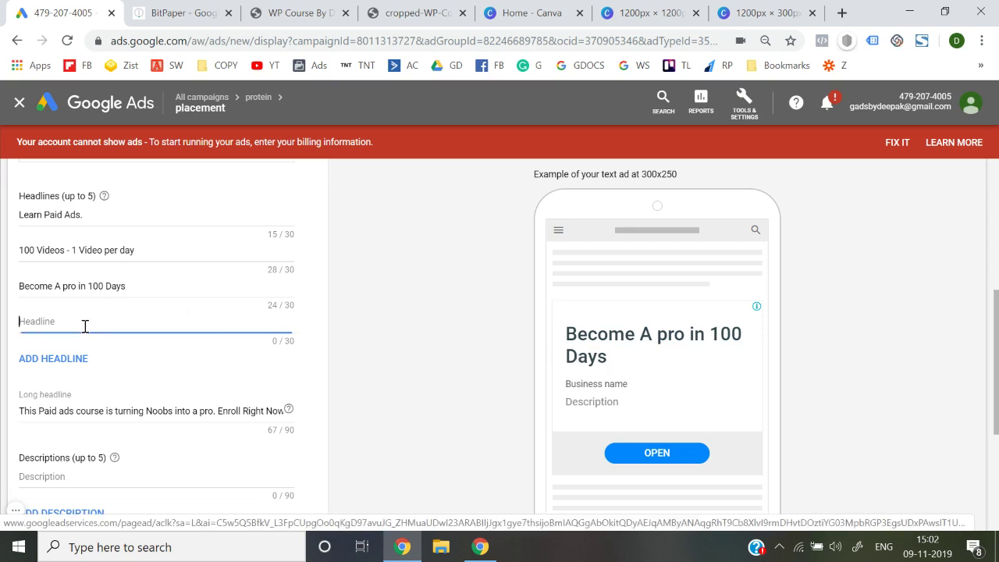
pyautogui.click(3, 357)
pyautogui.scroll(-1, 2, 359)
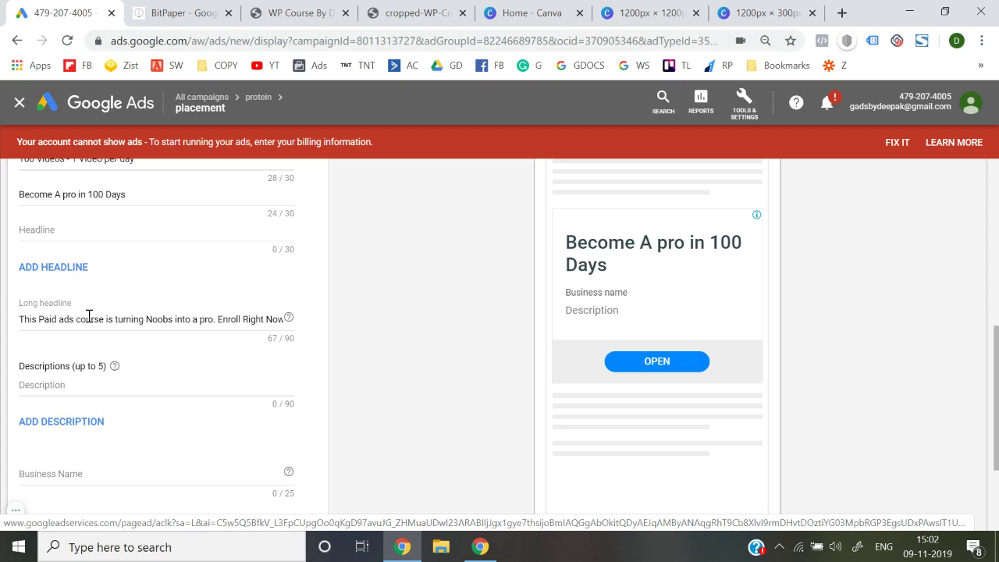
pyautogui.scroll(1, 90, 318)
pyautogui.scroll(-1, 90, 323)
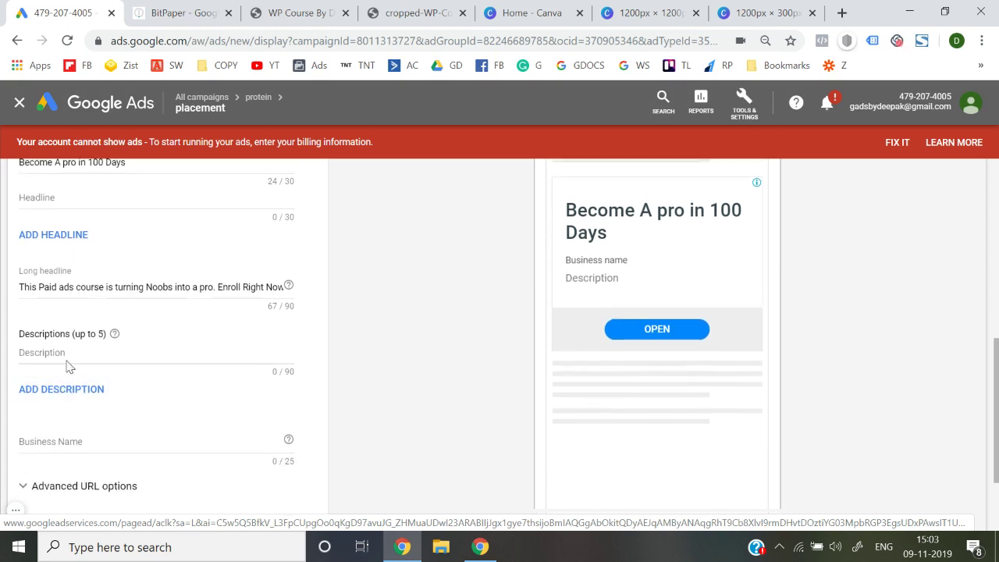
pyautogui.scroll(2, 69, 360)
# Step: Enter the first description "Click here to Enroll in Breakthrough paid ads course Right Now."
pyautogui.scroll(-1, 68, 360)
pyautogui.click(60, 342)
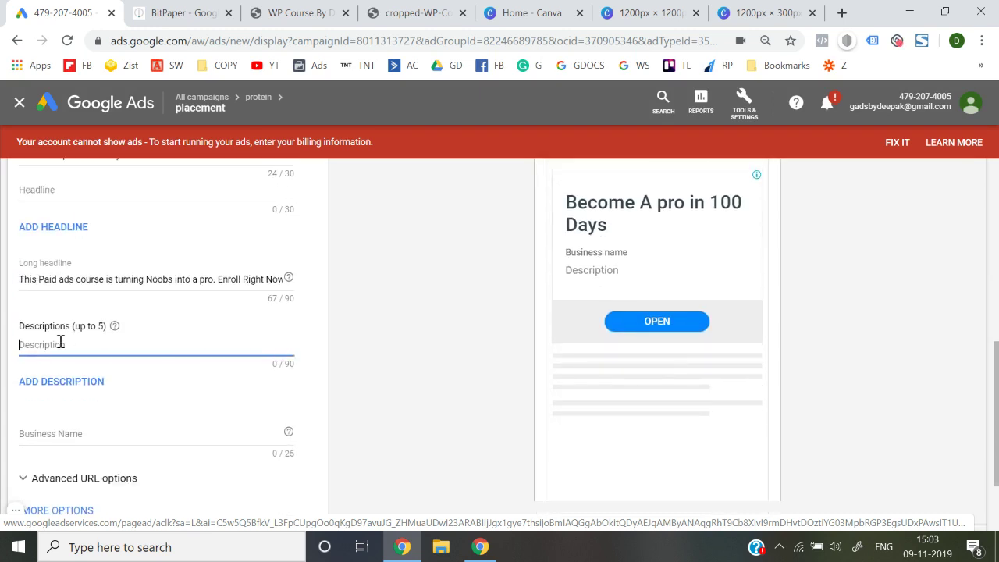
pyautogui.write('Q')
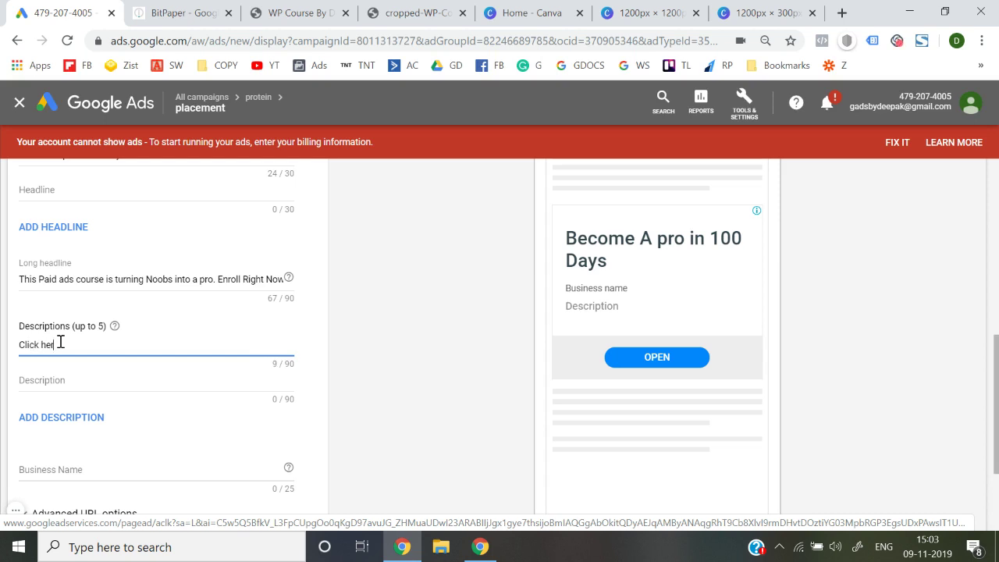
pyautogui.write('lick here to Ebnroll in Breakt')
pyautogui.write('hrough paid ads course')
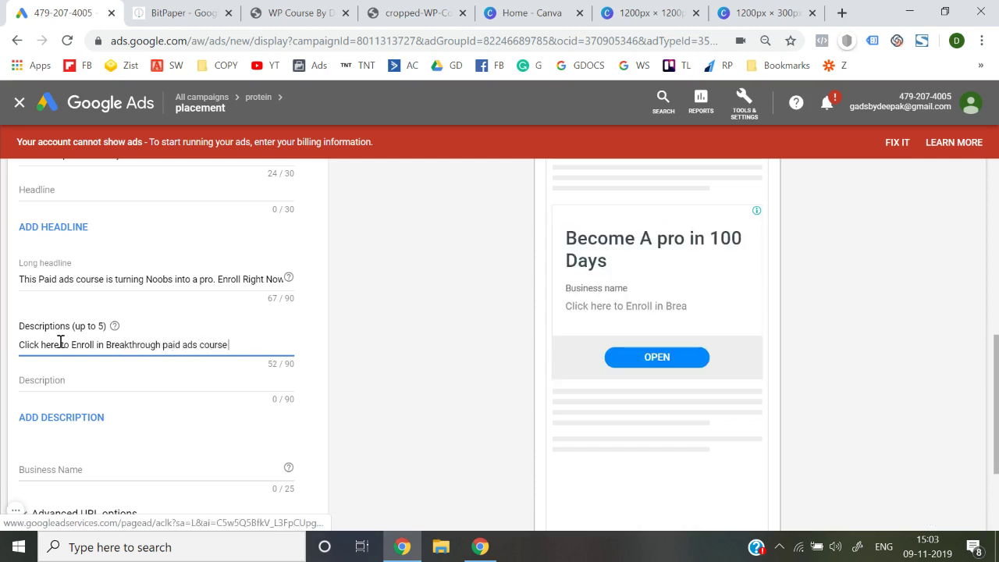
pyautogui.write(' Right Now.')
# Step: Enter the second description "Want to become a Paid ads Pro? Enroll in this amazing Course Right Now."
pyautogui.click(45, 378)
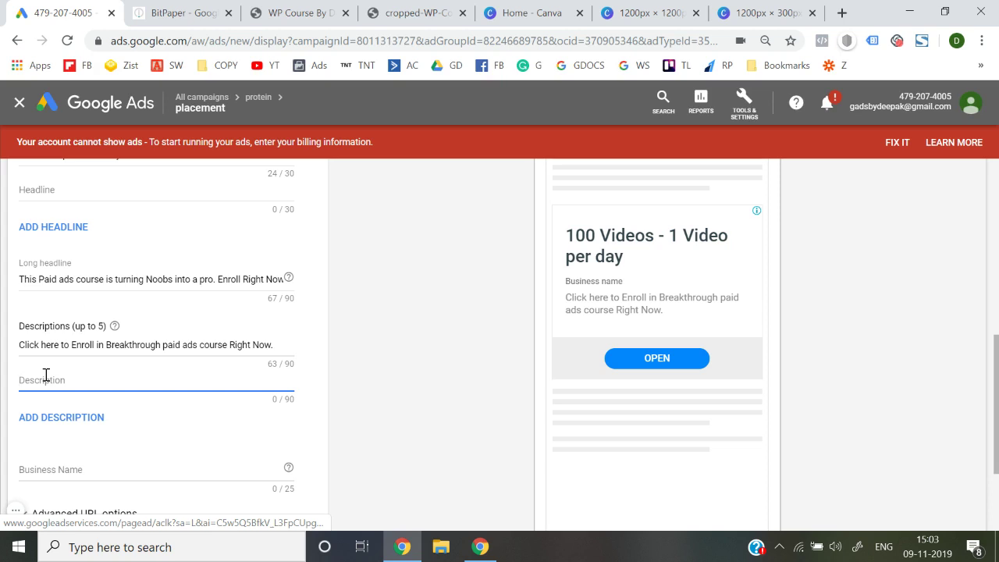
pyautogui.write('Want to become a Paid ads o')
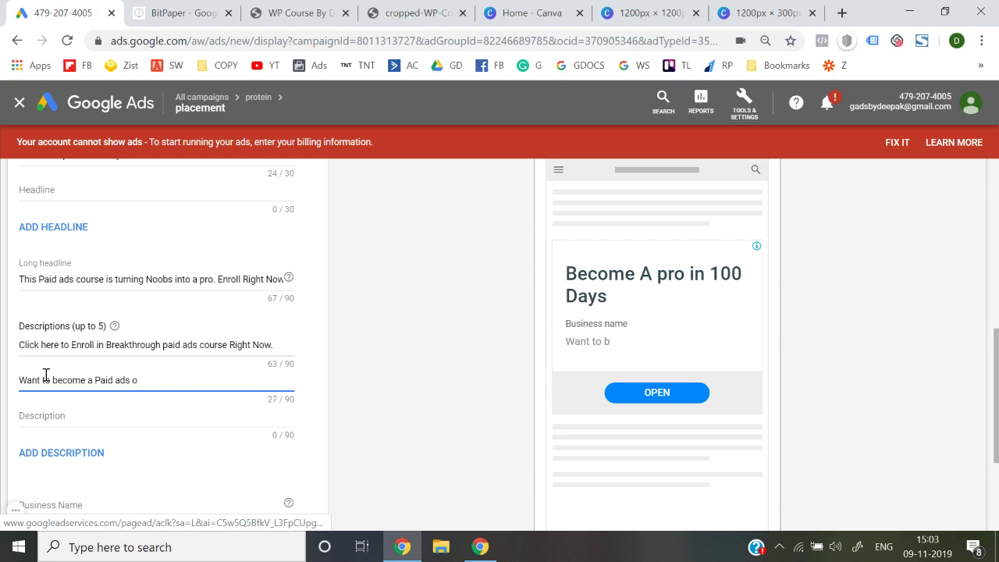
pyautogui.press('BackSpace')
pyautogui.write('Pro? Enroll in')
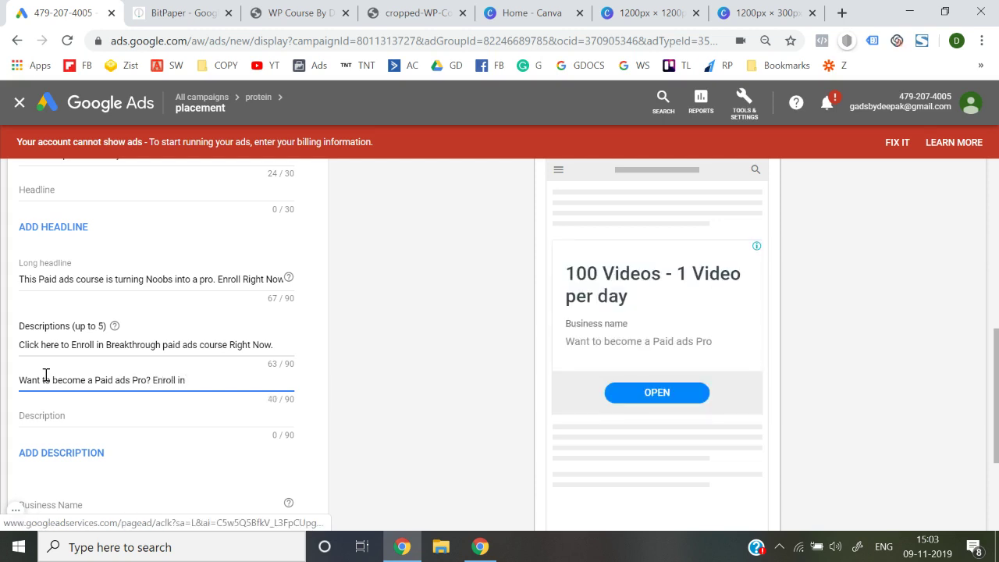
pyautogui.write(' this')
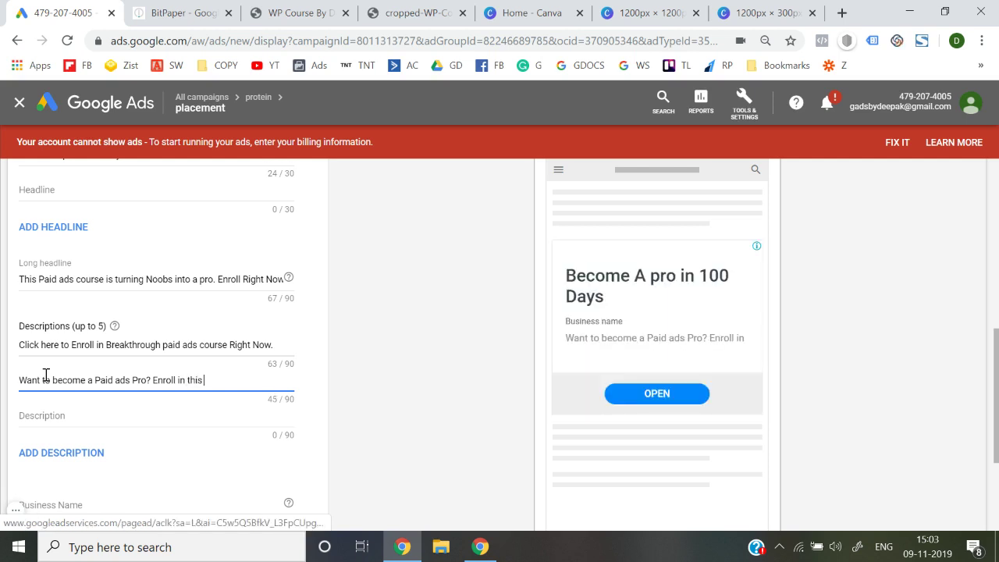
pyautogui.write(' amaz')
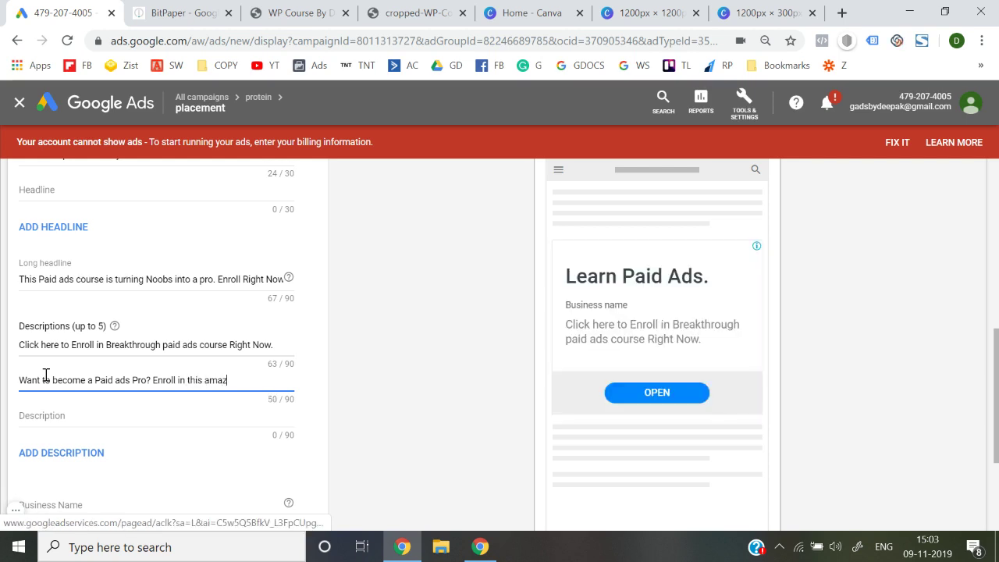
pyautogui.write('ing Course Right Now.')
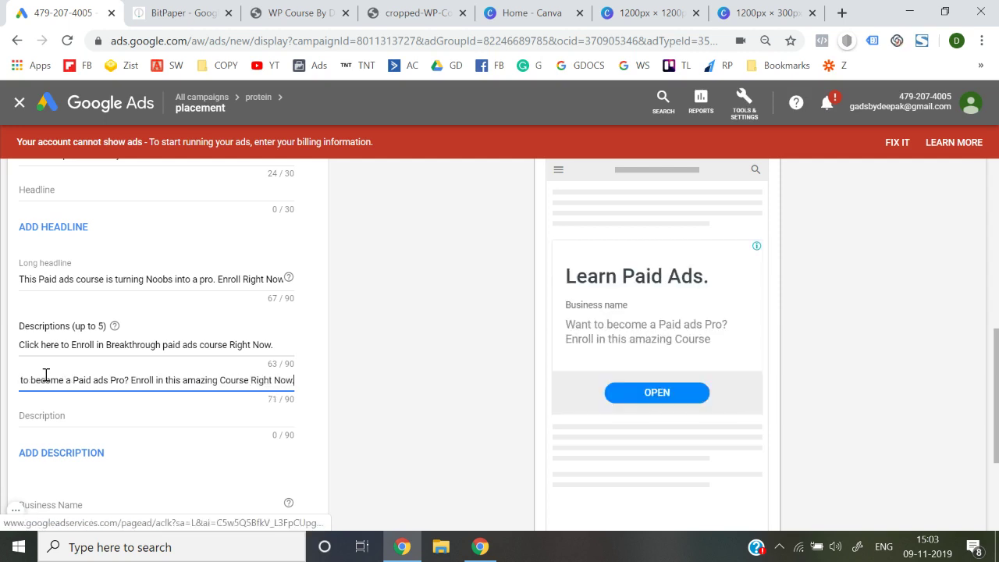
# Step: Enter the advertiser's full name as the business name
pyautogui.scroll(-1, 46, 375)
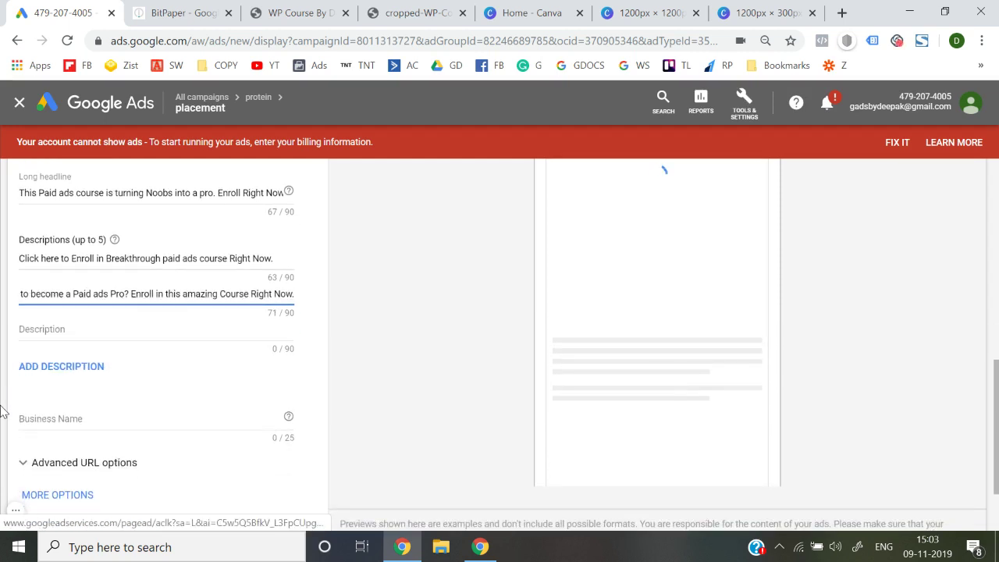
pyautogui.click(80, 417)
pyautogui.write('Deepak Singh')
pyautogui.click(346, 381)
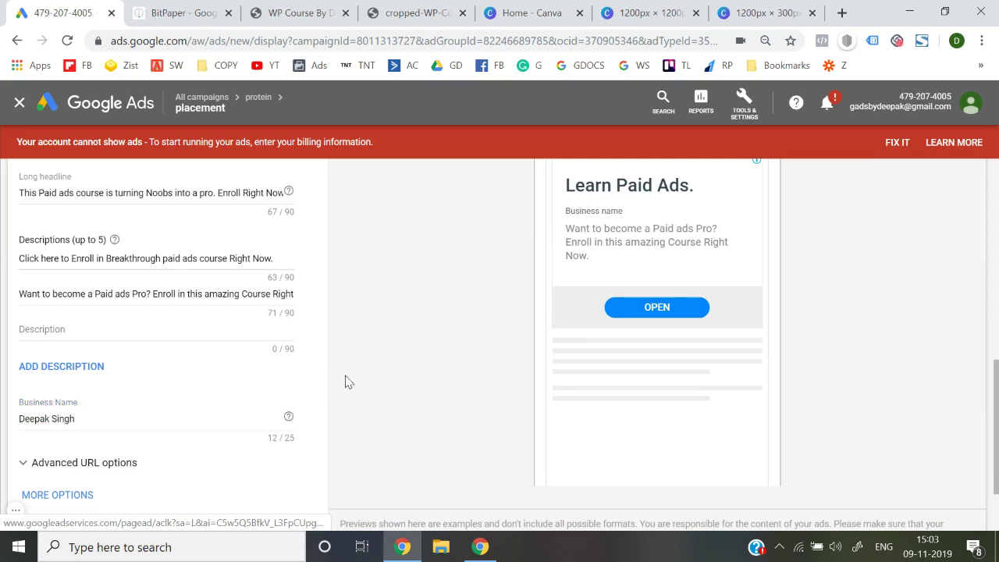
# Step: Switch the mobile preview from key ad formats to image ads and examine the ad's image, logo and text
pyautogui.scroll(-1, 348, 382)
pyautogui.scroll(3, 346, 380)
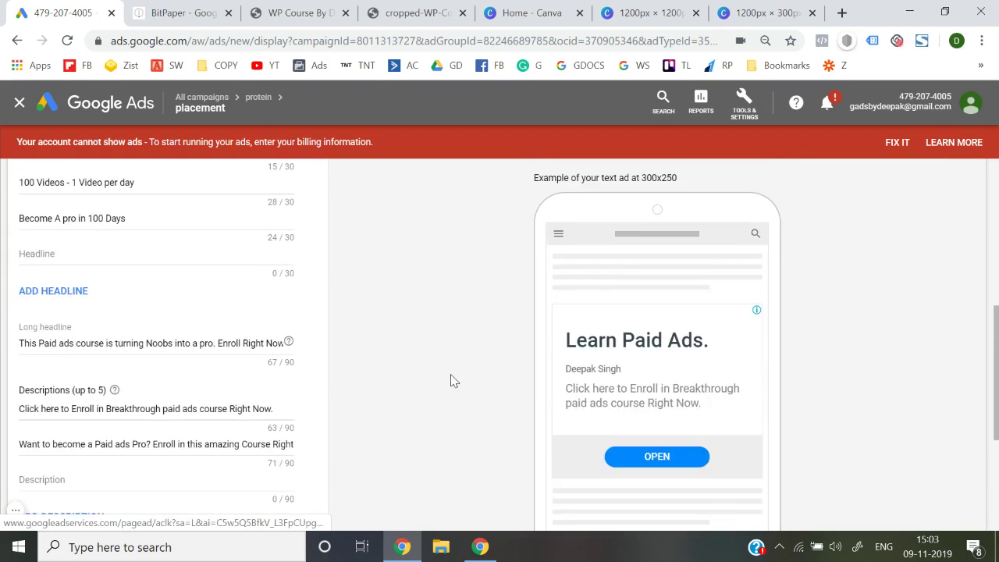
pyautogui.scroll(2, 451, 380)
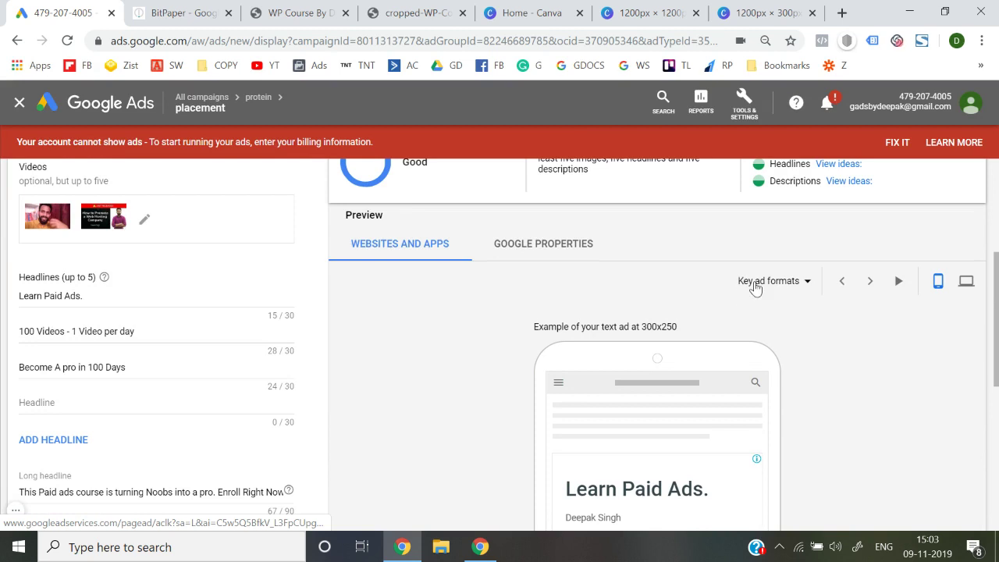
pyautogui.click(755, 285)
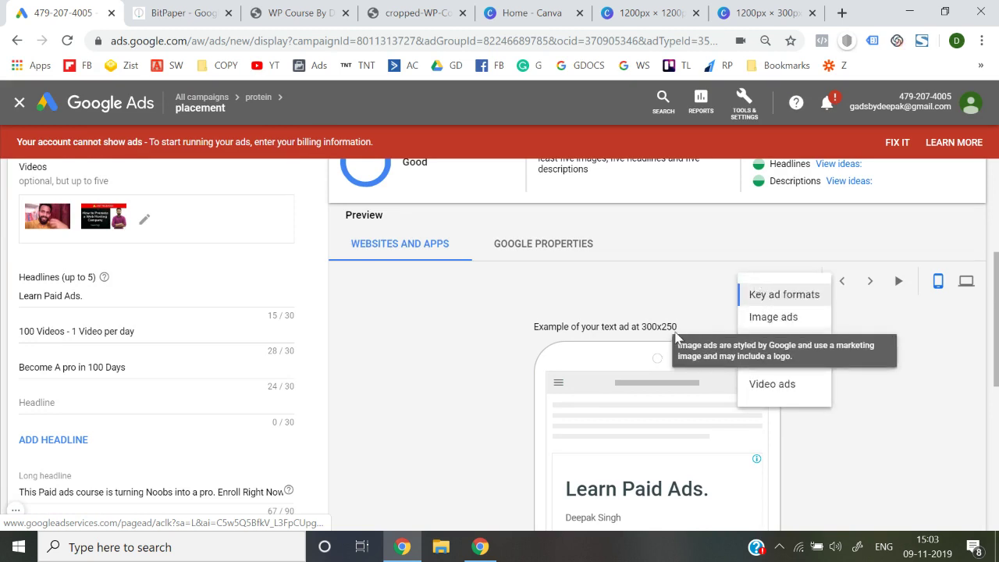
pyautogui.click(753, 318)
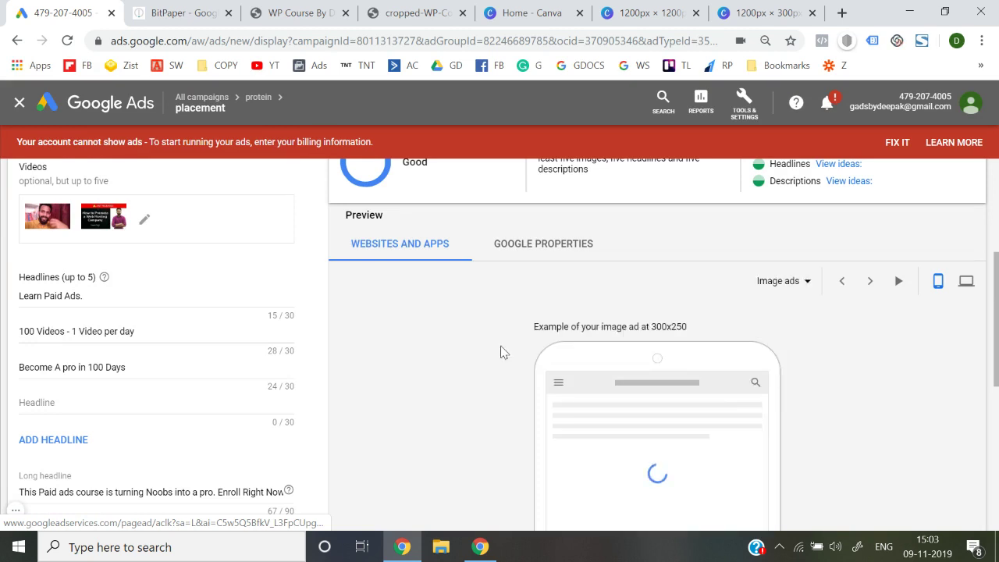
pyautogui.scroll(-2, 502, 352)
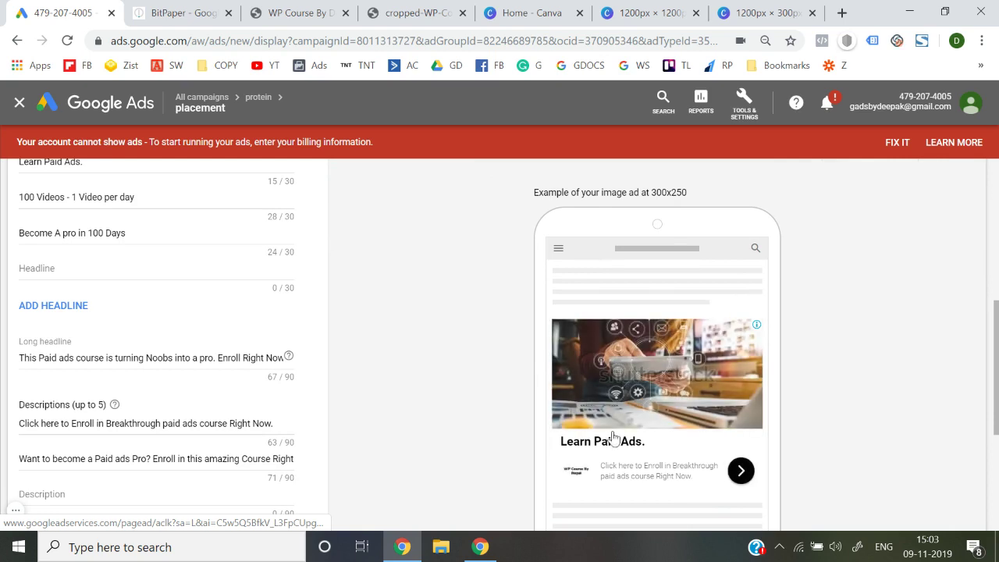
pyautogui.scroll(2, 713, 421)
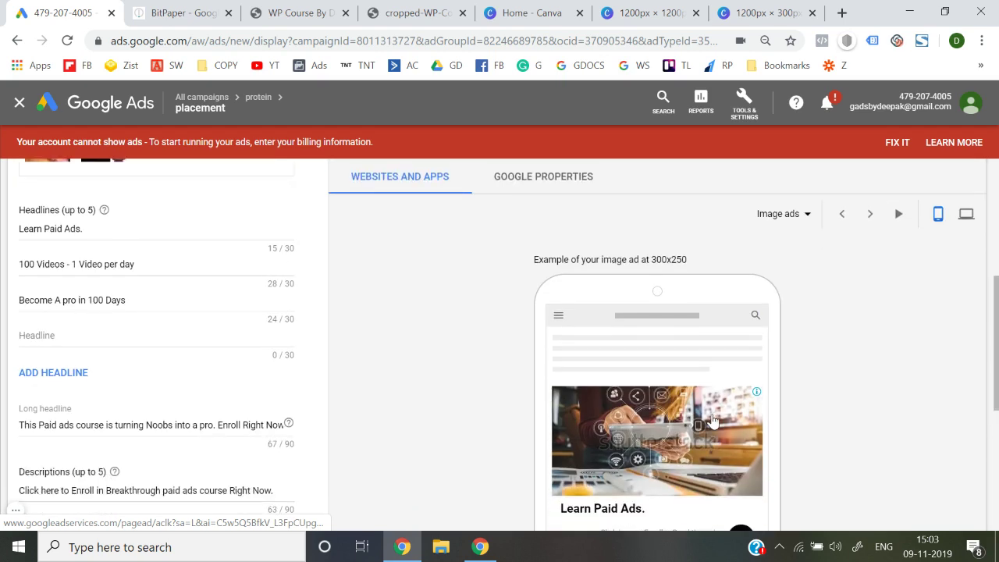
# Step: Step through the further image ad previews and examine the full-screen 320x568 mobile layout
pyautogui.click(871, 227)
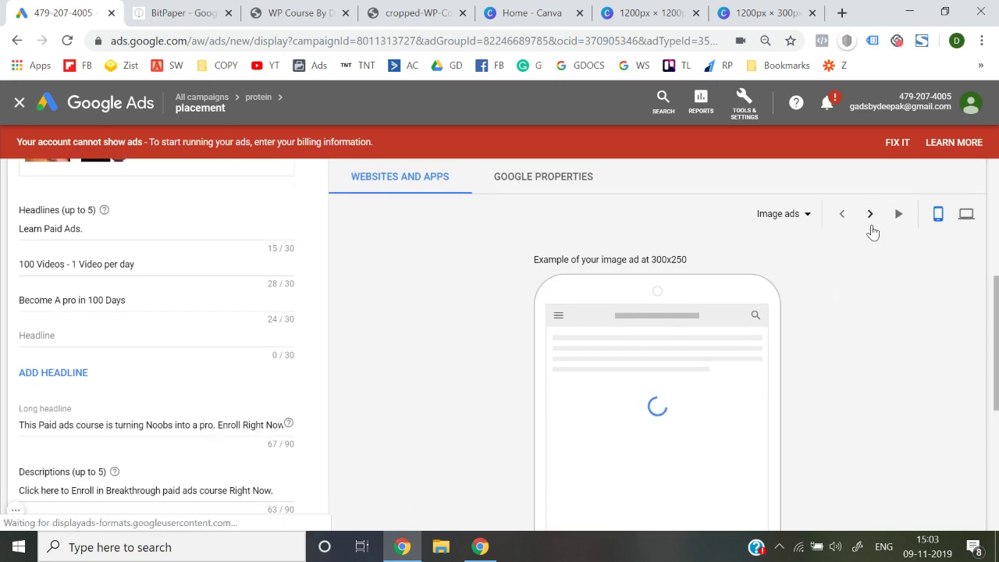
pyautogui.click(870, 226)
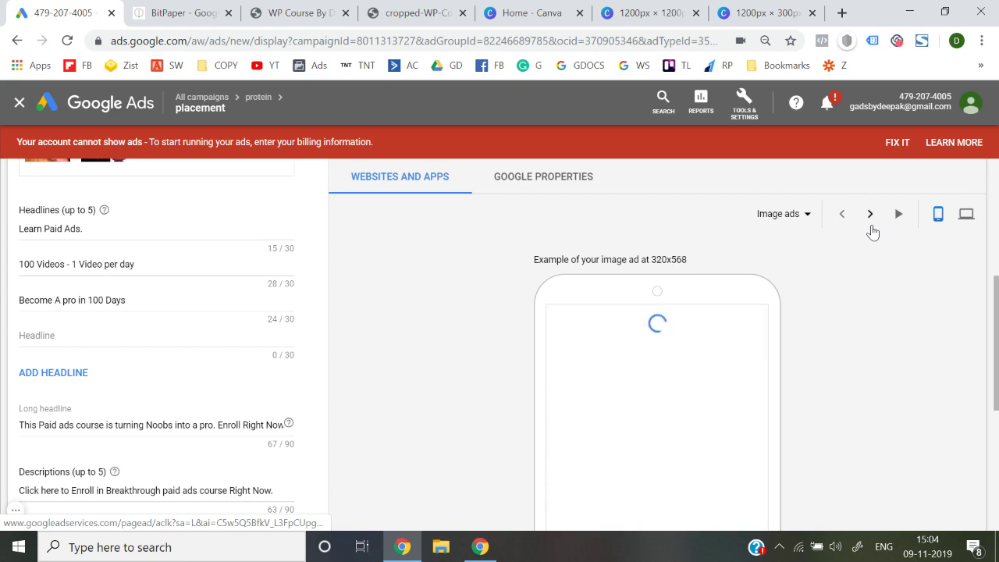
pyautogui.scroll(-4, 814, 352)
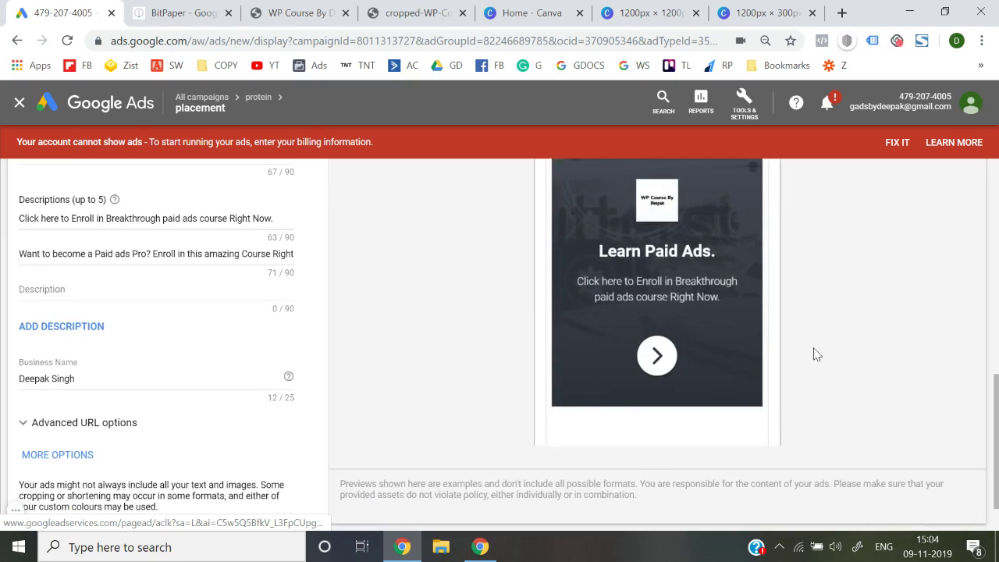
pyautogui.scroll(3, 817, 354)
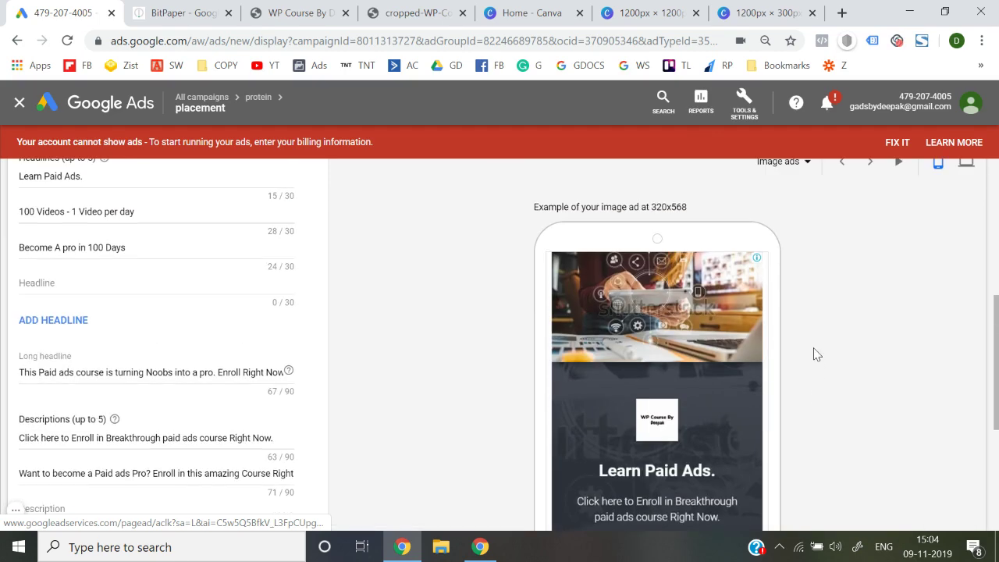
pyautogui.click(871, 162)
pyautogui.scroll(3, 408, 370)
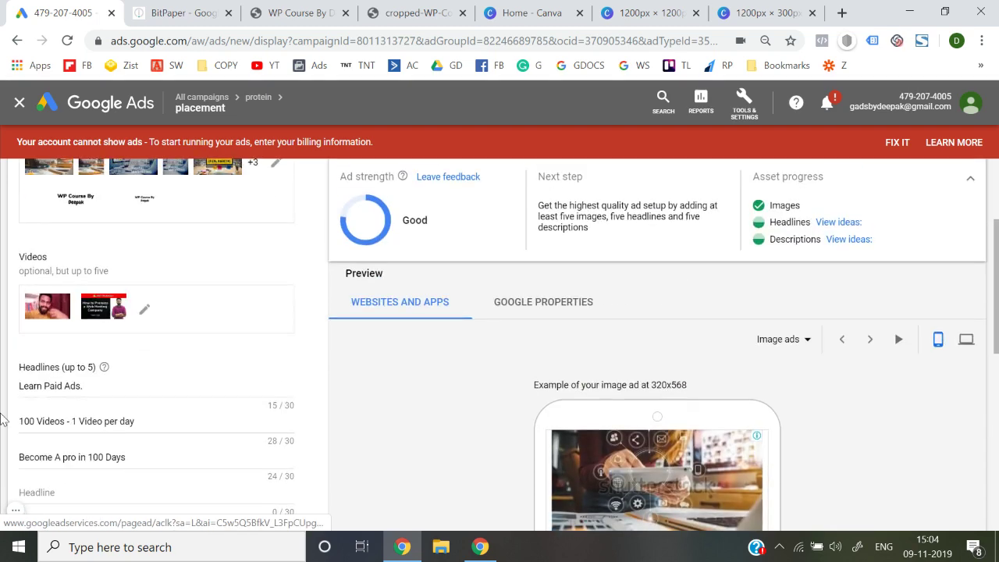
pyautogui.scroll(1, 4, 419)
# Step: Save the responsive display ad and look over the ad group's ads list
pyautogui.scroll(-8, 32, 468)
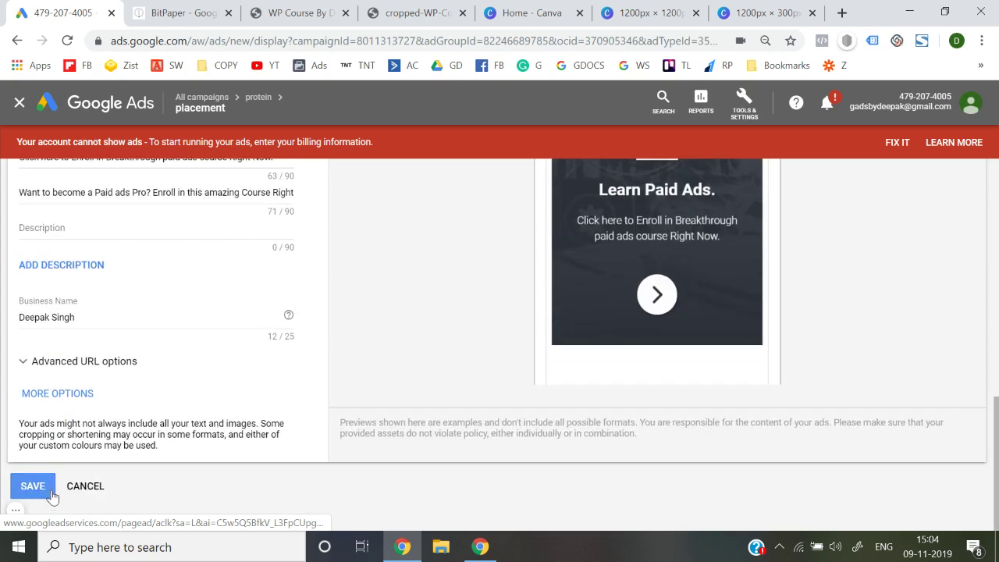
pyautogui.click(44, 487)
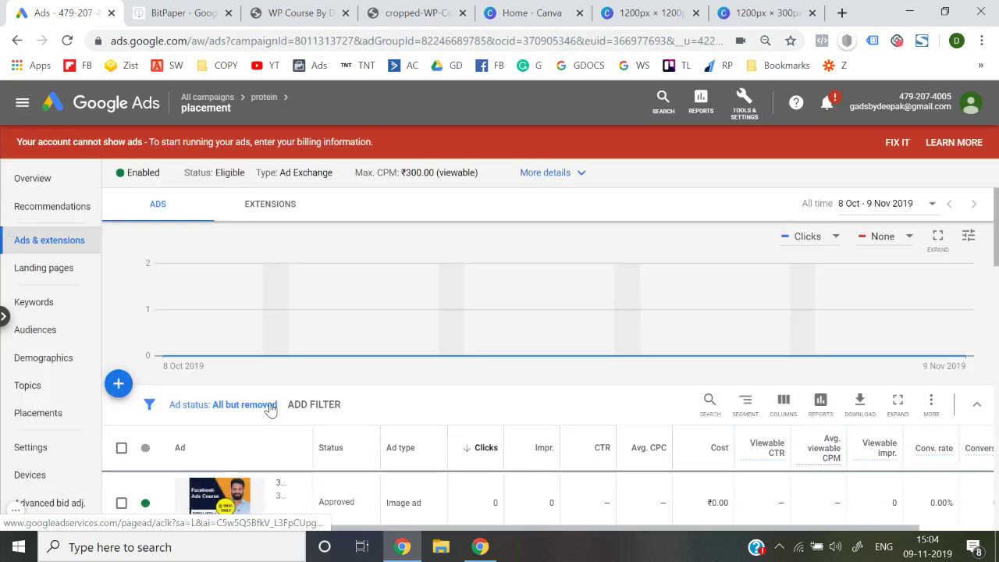
pyautogui.scroll(-3, 270, 408)
pyautogui.scroll(4, 270, 408)
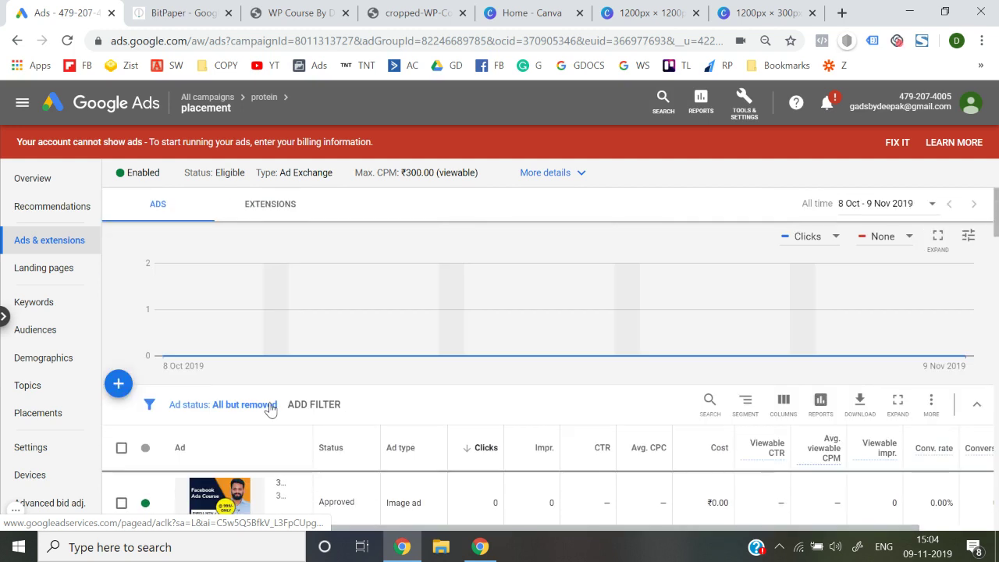